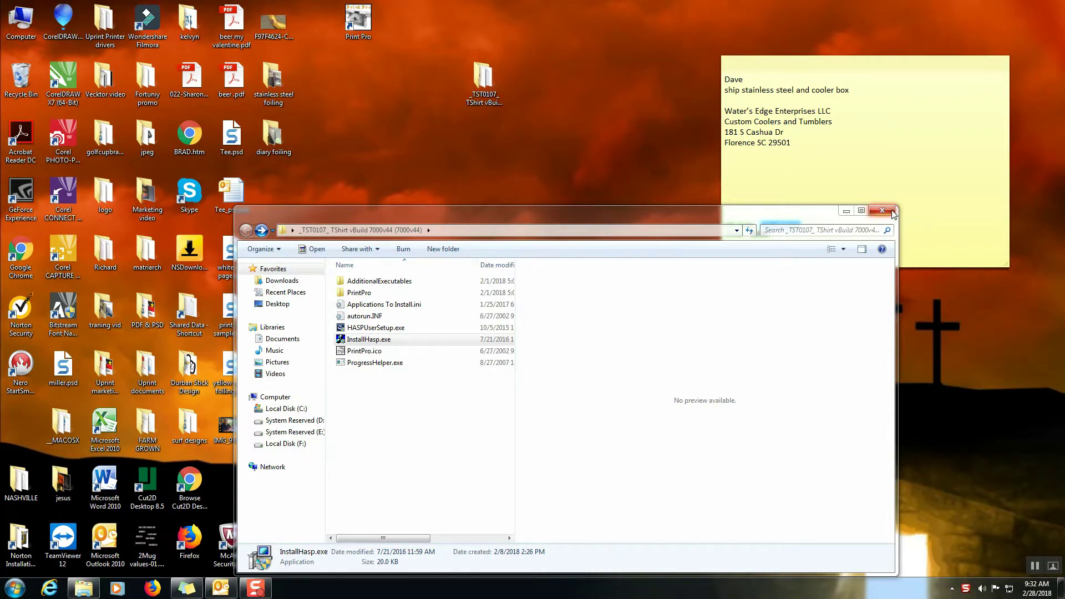
Open the _TST0107_ TShirt build folder
{"action": "left_click", "coordinate": [893, 212]}
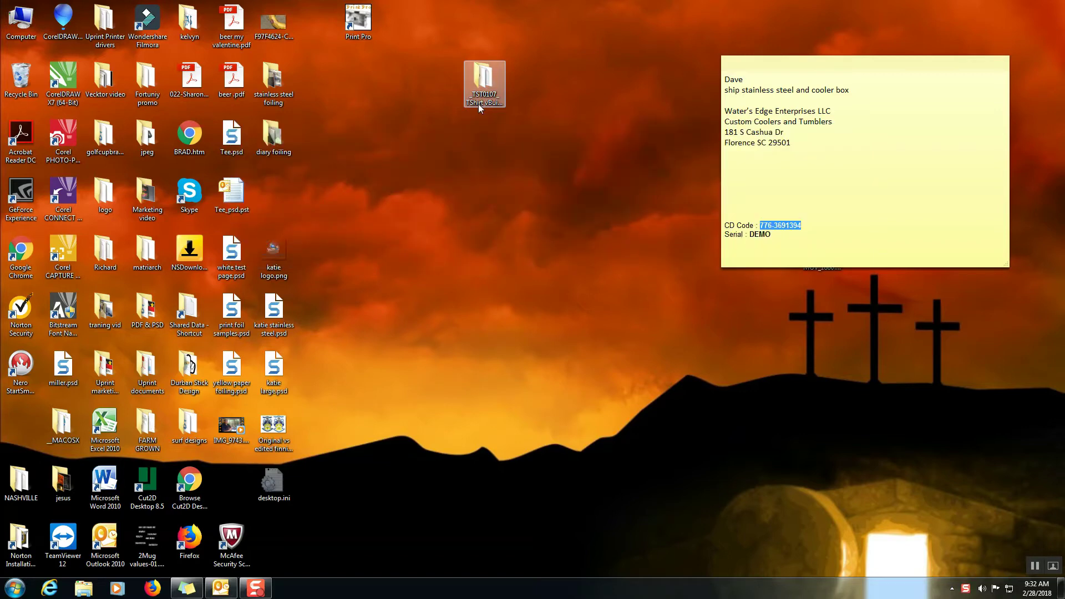
{"action": "double_click", "coordinate": [478, 104]}
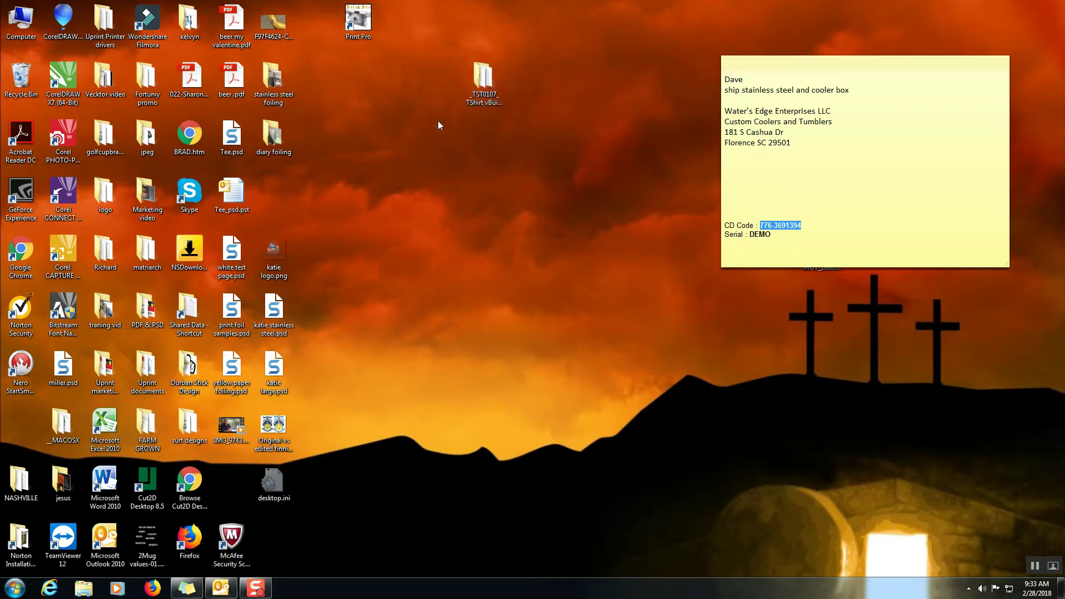
{"action": "double_click", "coordinate": [489, 101]}
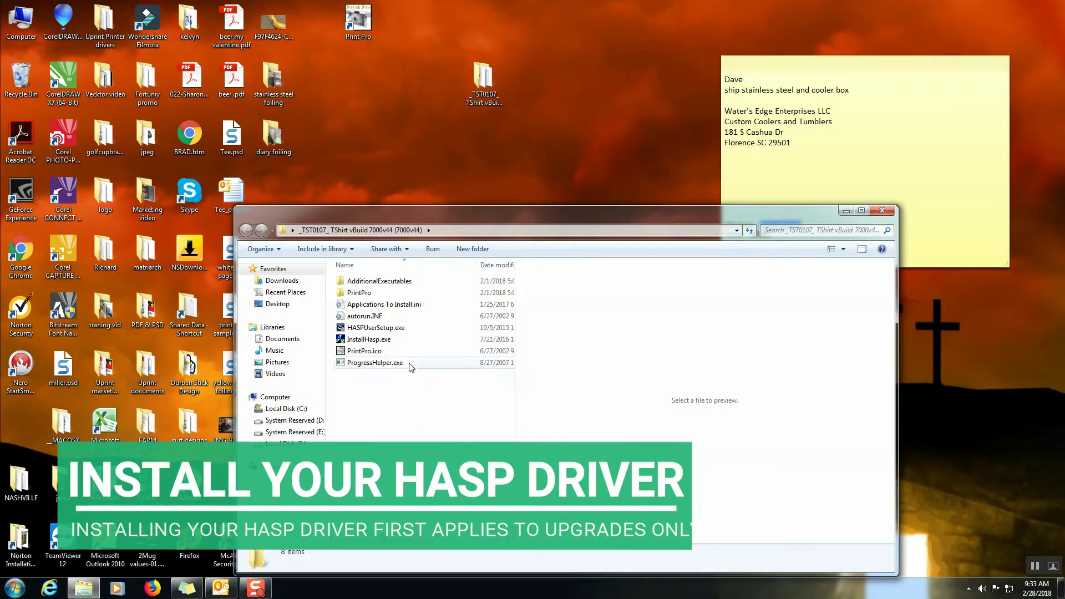
Run InstallHasp.exe, accept the licence and install the Sentinel HASP runtime
{"action": "double_click", "coordinate": [396, 341]}
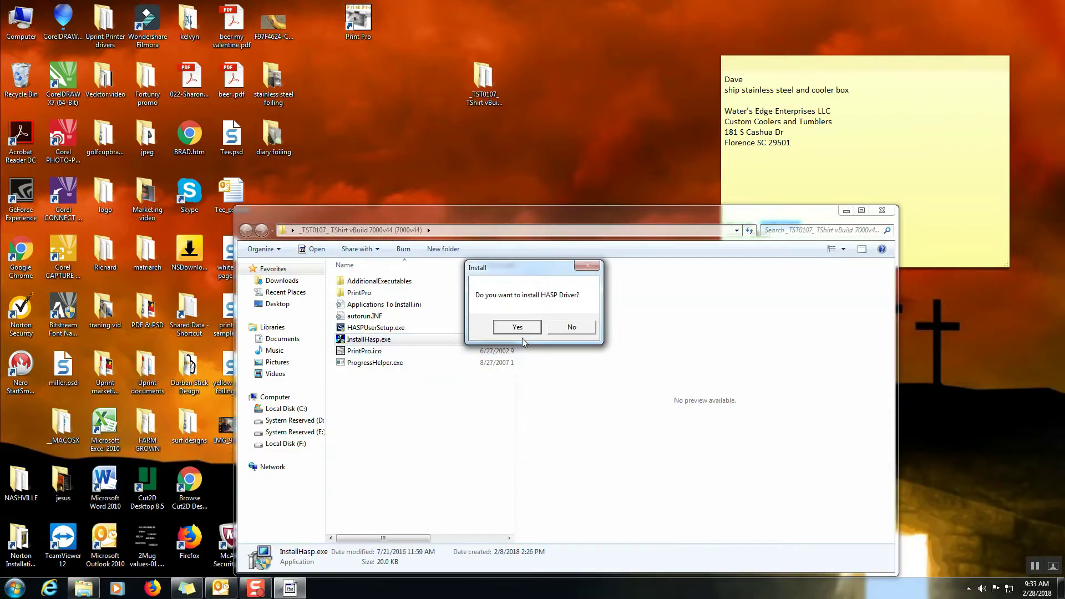
{"action": "left_click", "coordinate": [517, 327]}
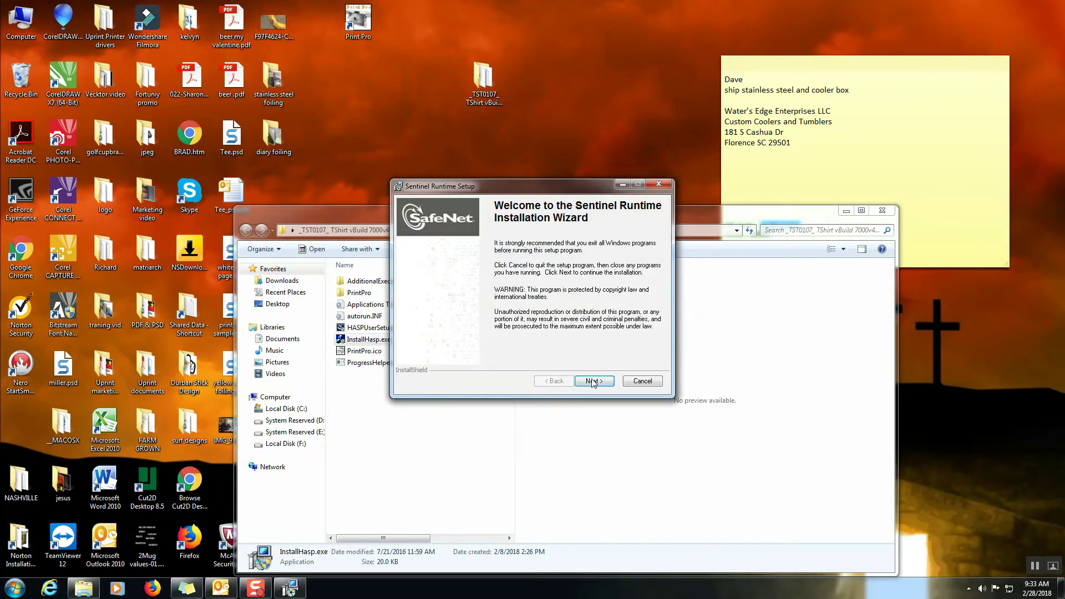
{"action": "left_click", "coordinate": [593, 381]}
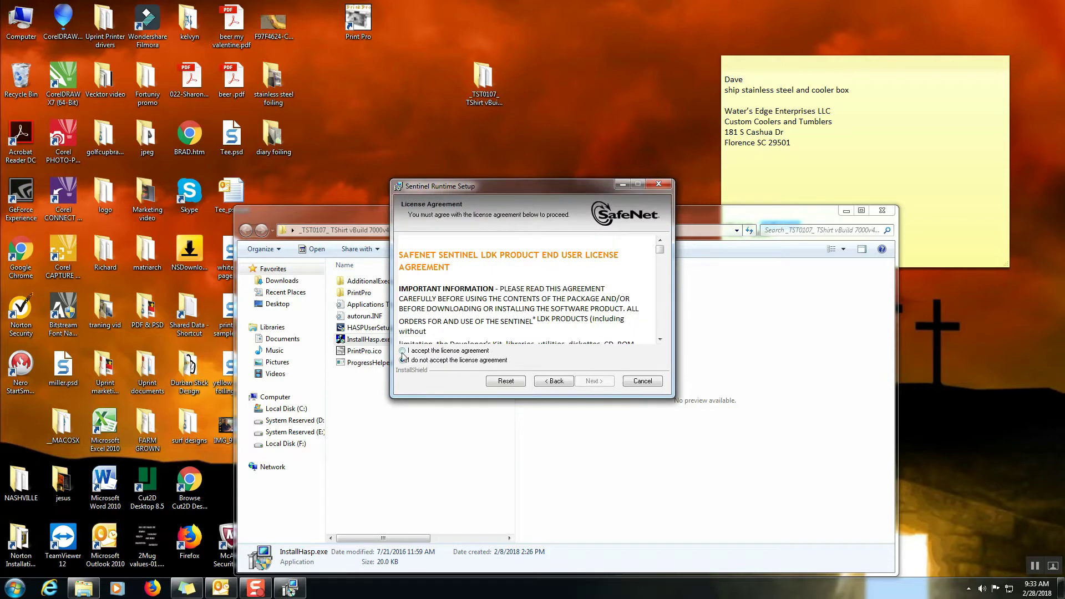
{"action": "left_click", "coordinate": [402, 350]}
{"action": "left_click", "coordinate": [592, 382]}
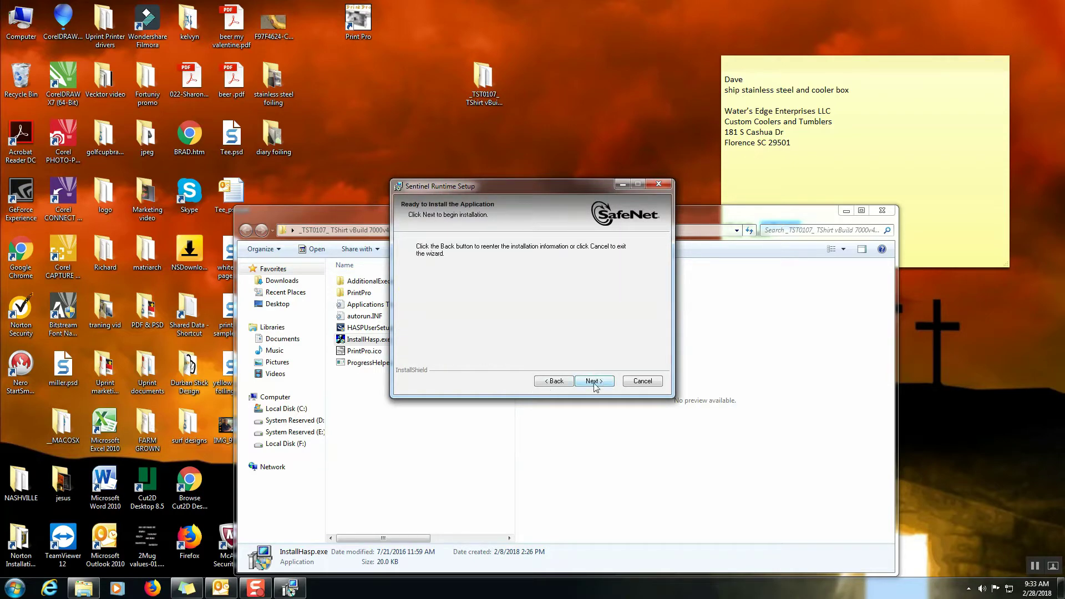
{"action": "left_click", "coordinate": [593, 381]}
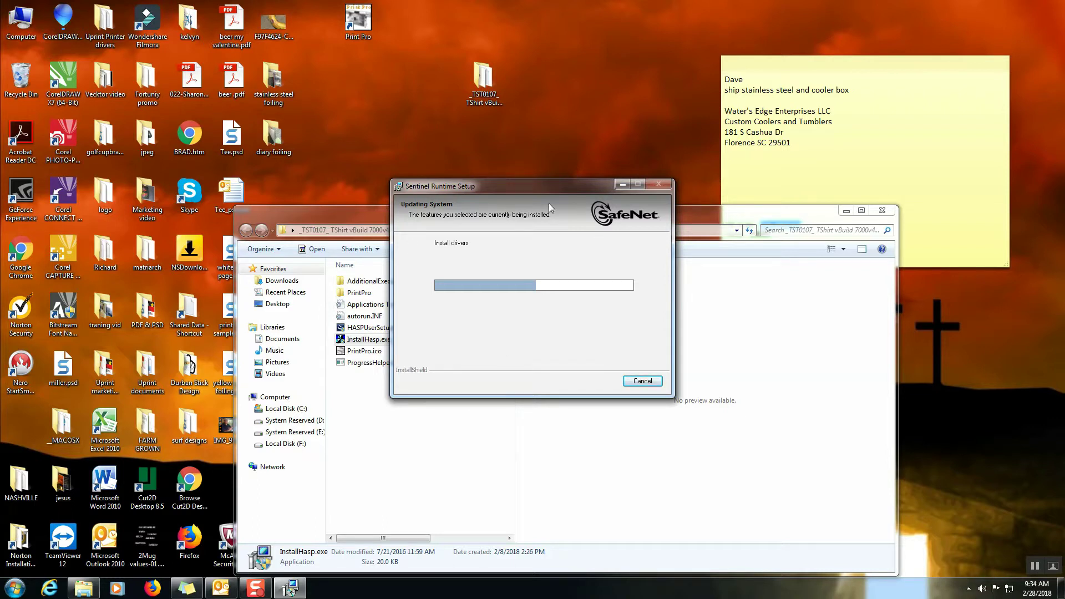
Bring the finished Sentinel setup window forward and close it
{"action": "left_click_drag", "start_coordinate": [429, 213], "coordinate": [382, 302]}
{"action": "left_click", "coordinate": [588, 146]}
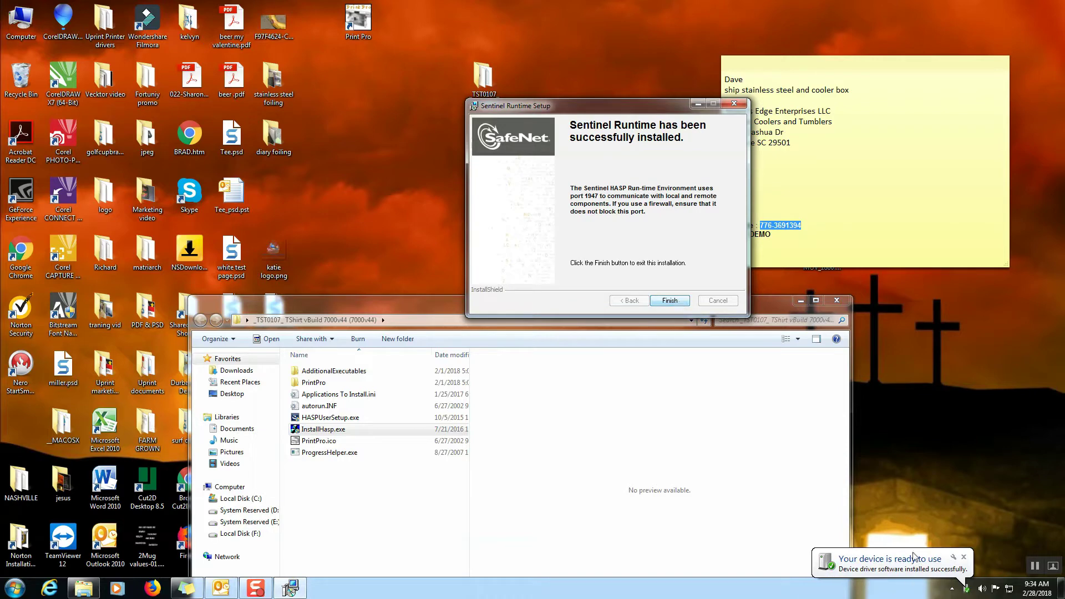
{"action": "left_click", "coordinate": [673, 301]}
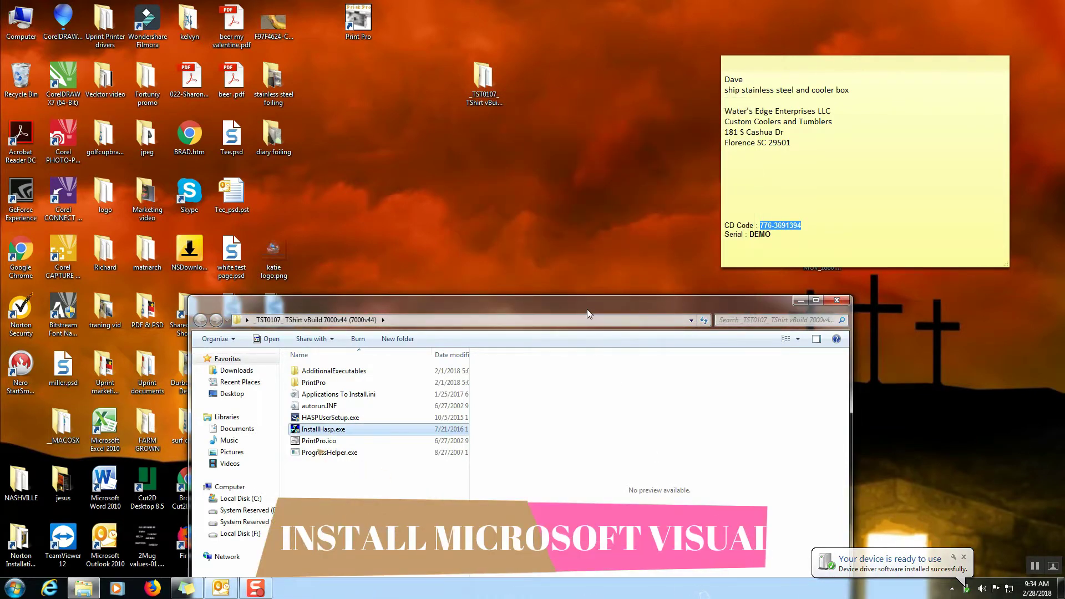
Accept the Visual C++ 2012 x86 licence, install it, and close the success screen
{"action": "left_click_drag", "start_coordinate": [587, 309], "coordinate": [645, 261]}
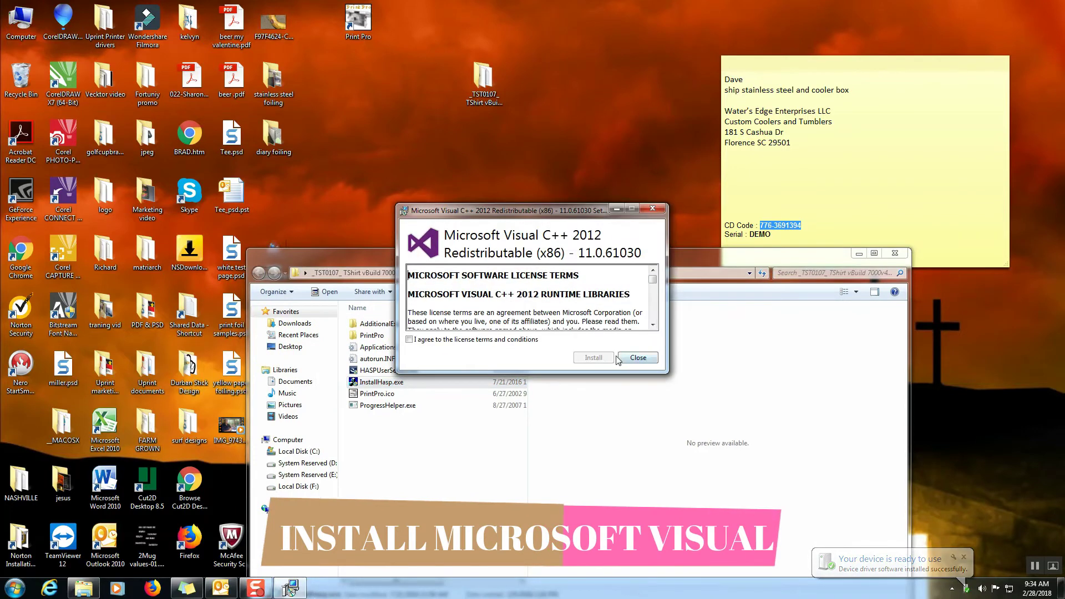
{"action": "left_click", "coordinate": [410, 339]}
{"action": "left_click", "coordinate": [587, 358]}
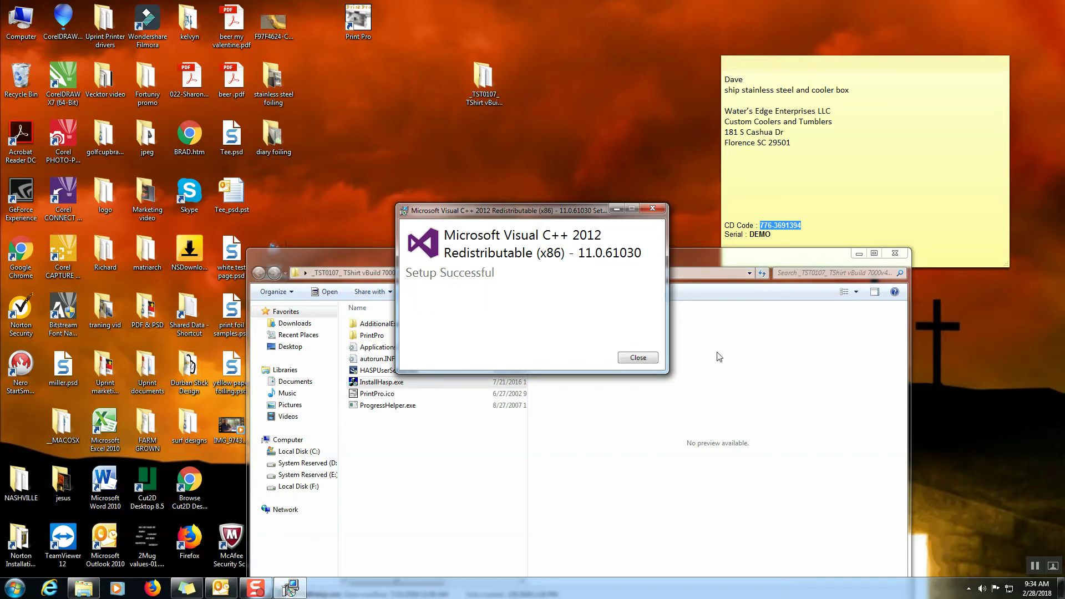
{"action": "left_click", "coordinate": [643, 357]}
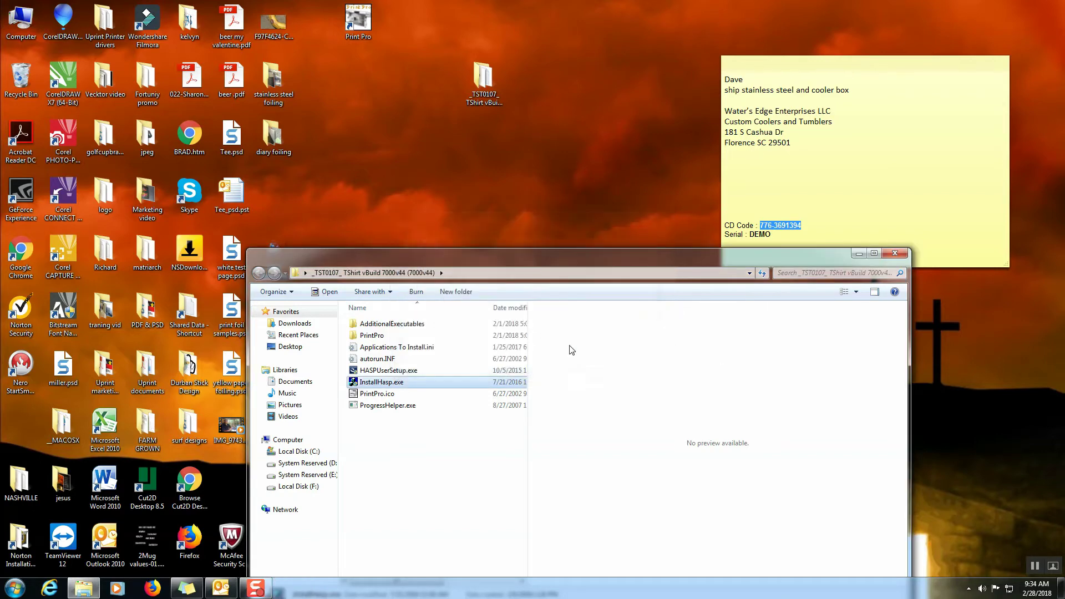
Launch the Print Pro T-Shirt v7 installer from the PrintPro folder and accept the licence
{"action": "double_click", "coordinate": [432, 335]}
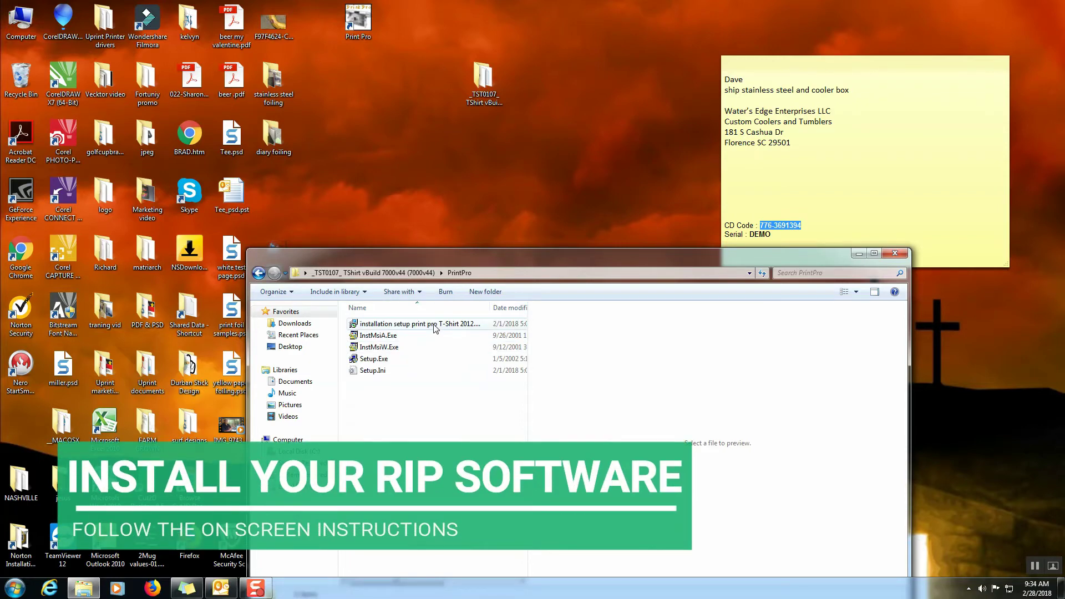
{"action": "double_click", "coordinate": [434, 324]}
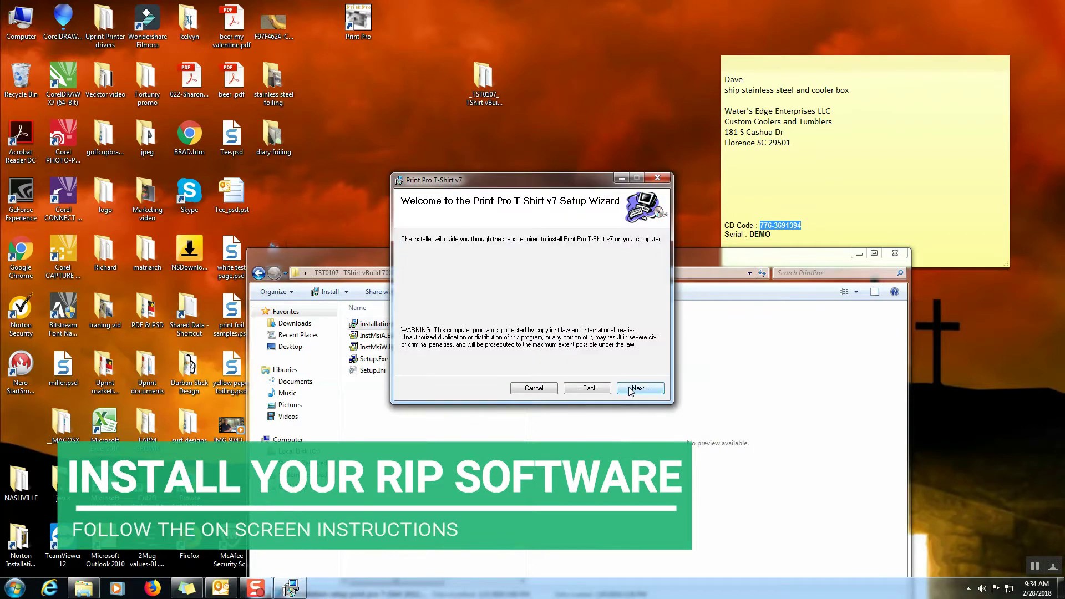
{"action": "left_click", "coordinate": [630, 389]}
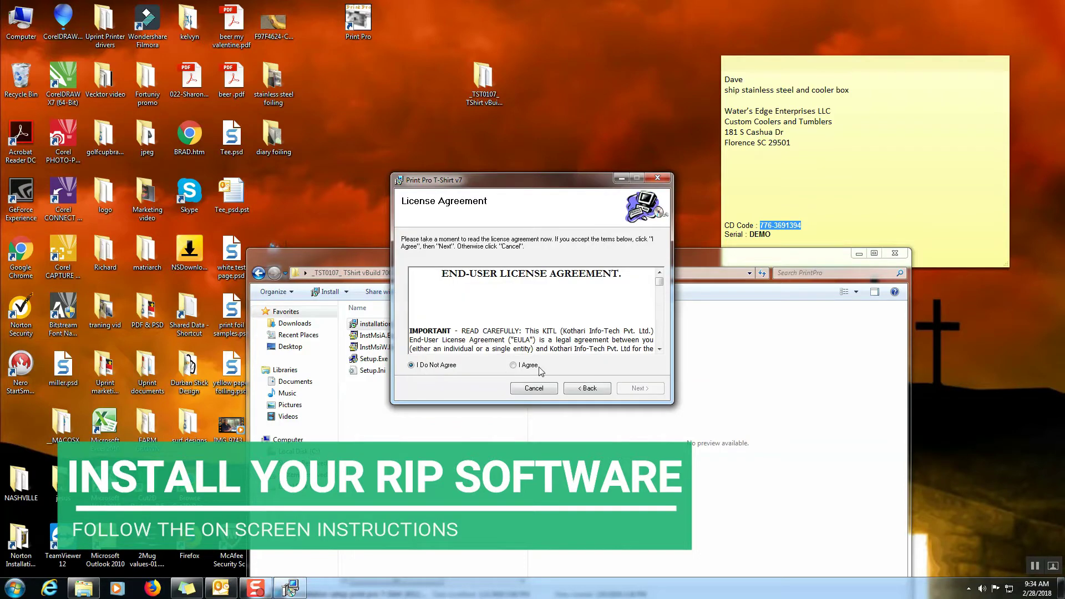
{"action": "left_click", "coordinate": [539, 367]}
{"action": "left_click", "coordinate": [627, 391]}
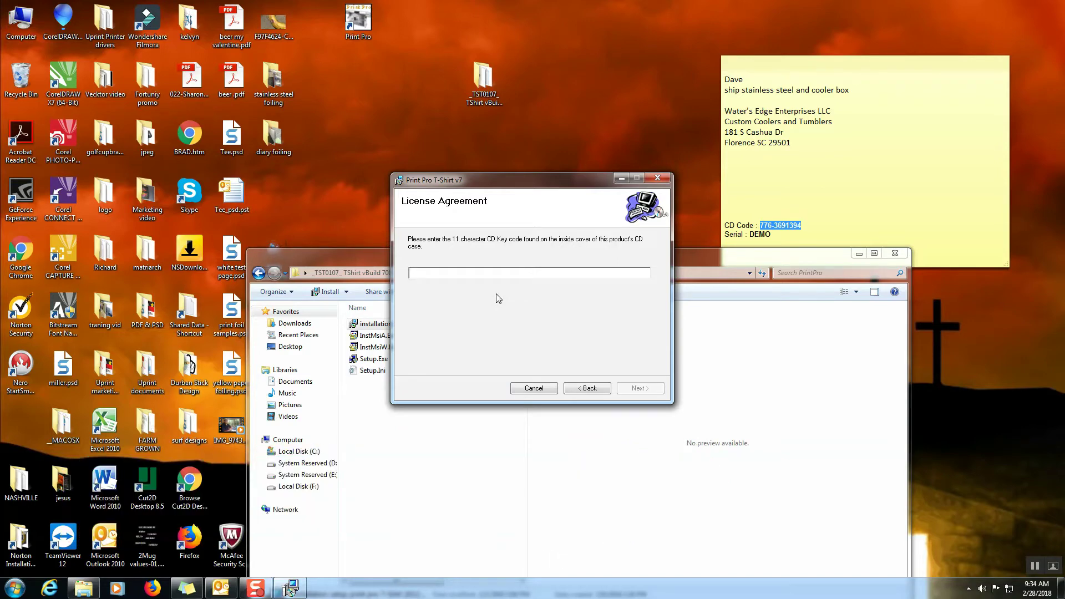
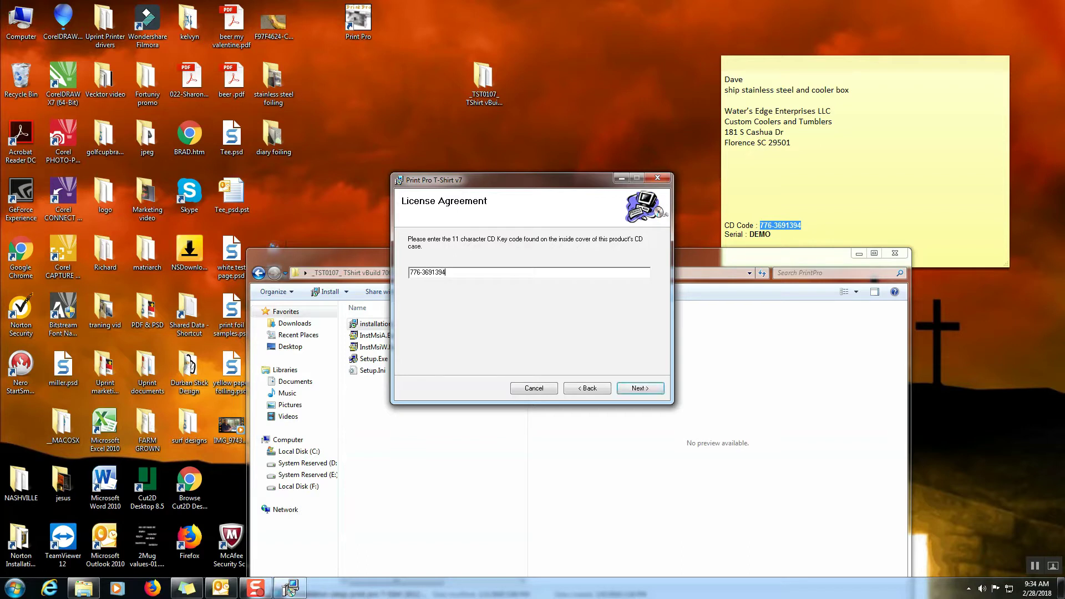
Enter the 11-character CD key and continue to User Information
{"action": "left_click", "coordinate": [662, 388]}
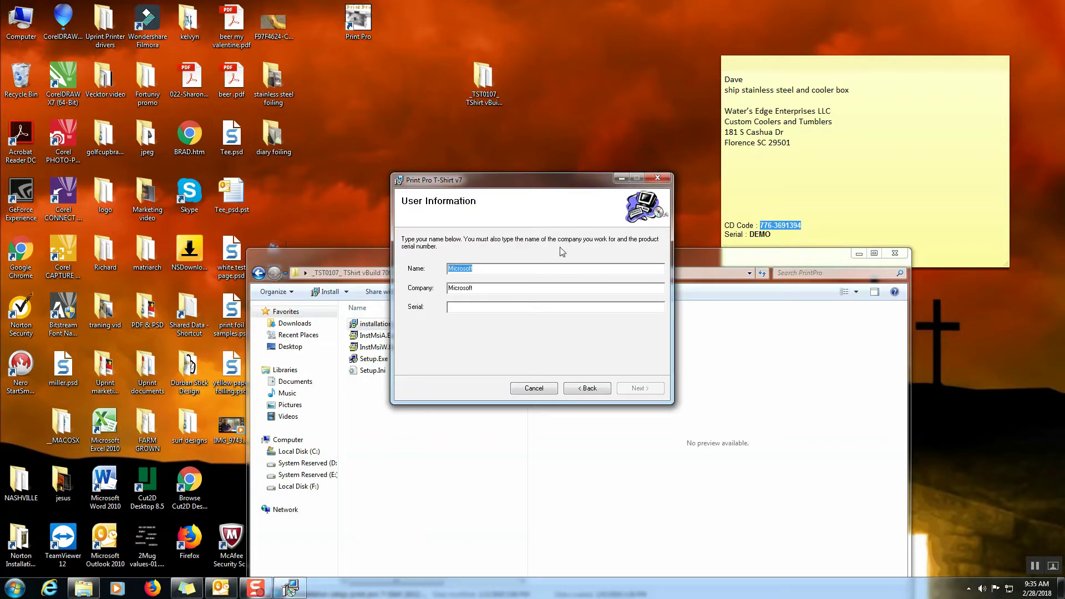
Enter the user's name, clear the company field, and continue
{"action": "key", "text": "BackSpace"}
{"action": "type", "text": "Jordan"}
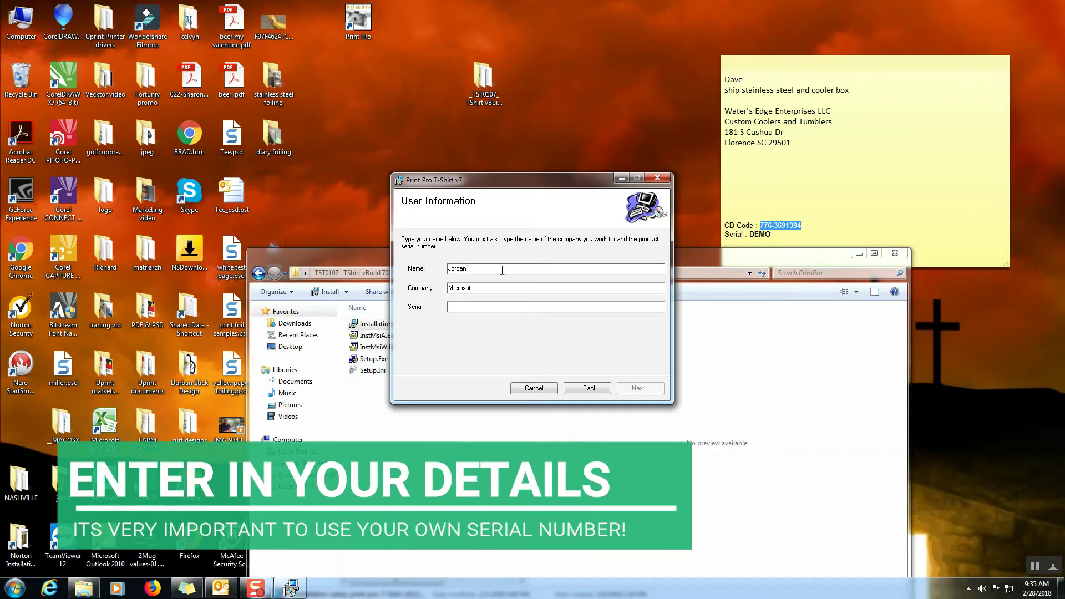
{"action": "left_click", "coordinate": [505, 290]}
{"action": "key", "text": "BackSpace"}
{"action": "key", "text": "BackSpace"}
{"action": "key", "text": "BackSpace"}
{"action": "key", "text": "BackSpace"}
{"action": "key", "text": "BackSpace"}
{"action": "key", "text": "BackSpace"}
{"action": "key", "text": "BackSpace"}
{"action": "key", "text": "BackSpace"}
{"action": "key", "text": "BackSpace"}
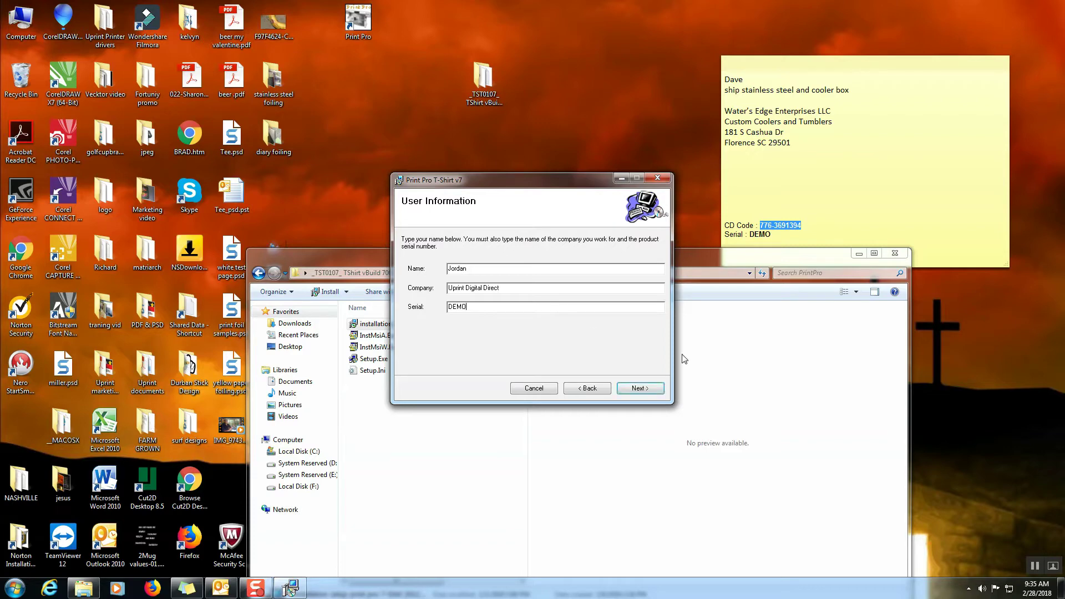
{"action": "left_click", "coordinate": [652, 389]}
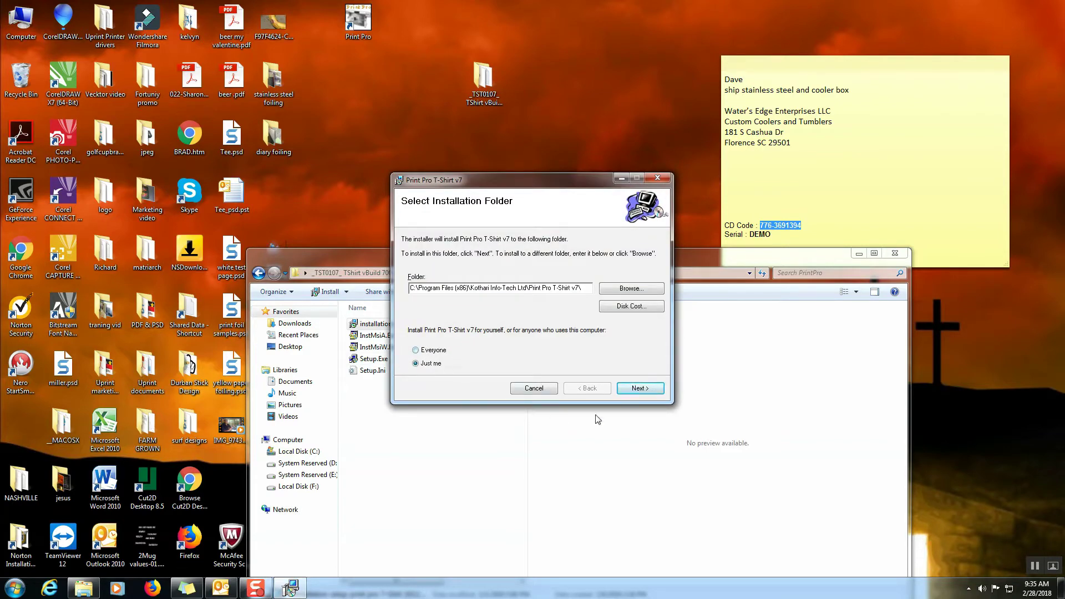
Install to the default Program Files folder, close the build folder window and the installer
{"action": "left_click", "coordinate": [623, 393]}
{"action": "left_click", "coordinate": [623, 393]}
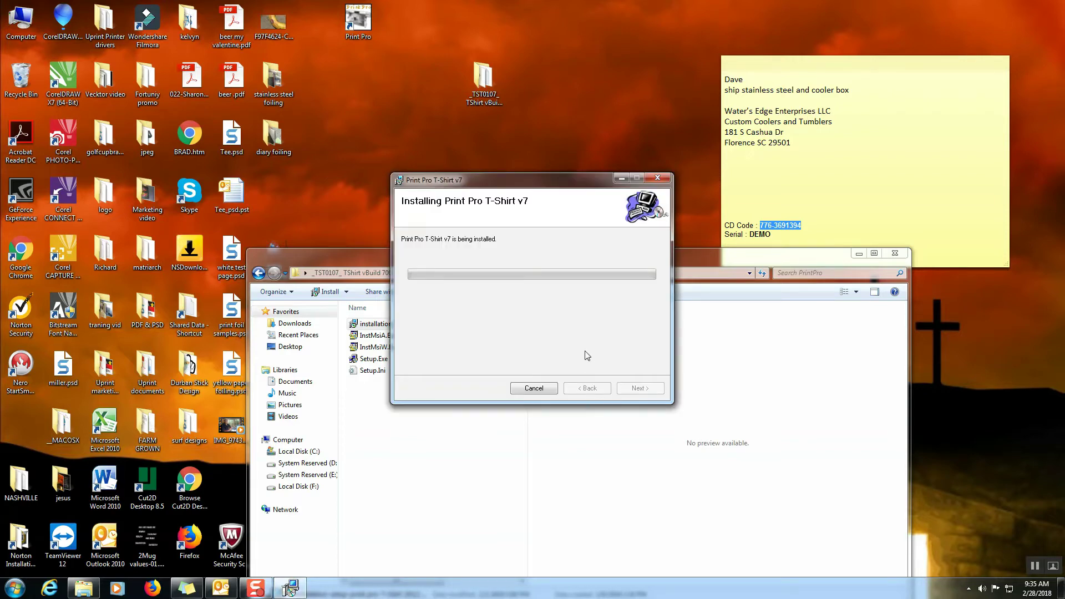
{"action": "left_click", "coordinate": [899, 254]}
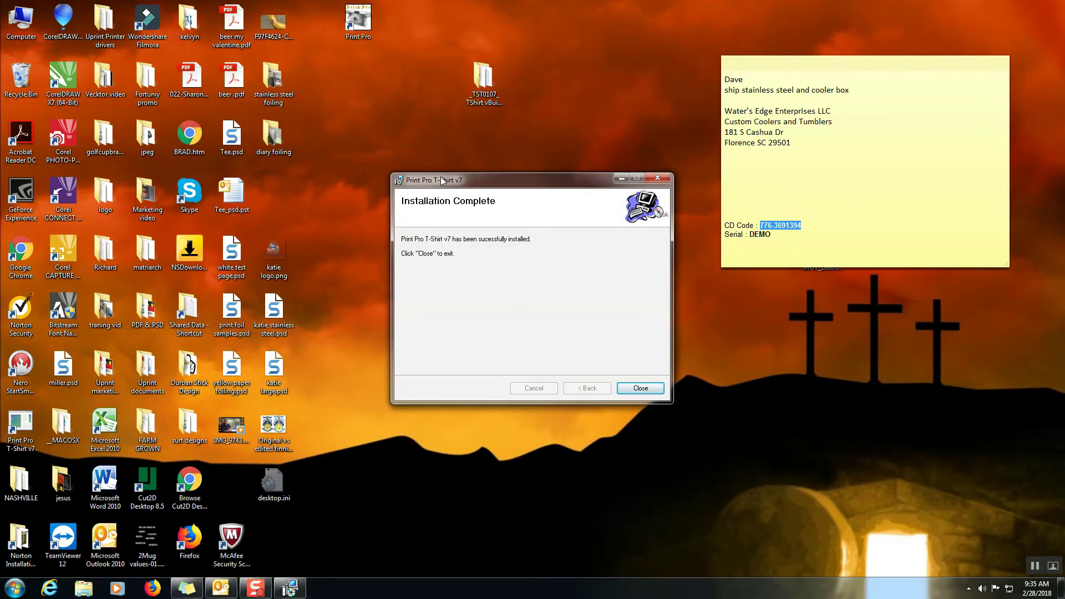
{"action": "left_click", "coordinate": [640, 389]}
Place the Print Pro shortcut mid-desktop, decline the HASP prompt, and cancel the Visual C++ setup
{"action": "left_click_drag", "start_coordinate": [21, 426], "coordinate": [427, 205]}
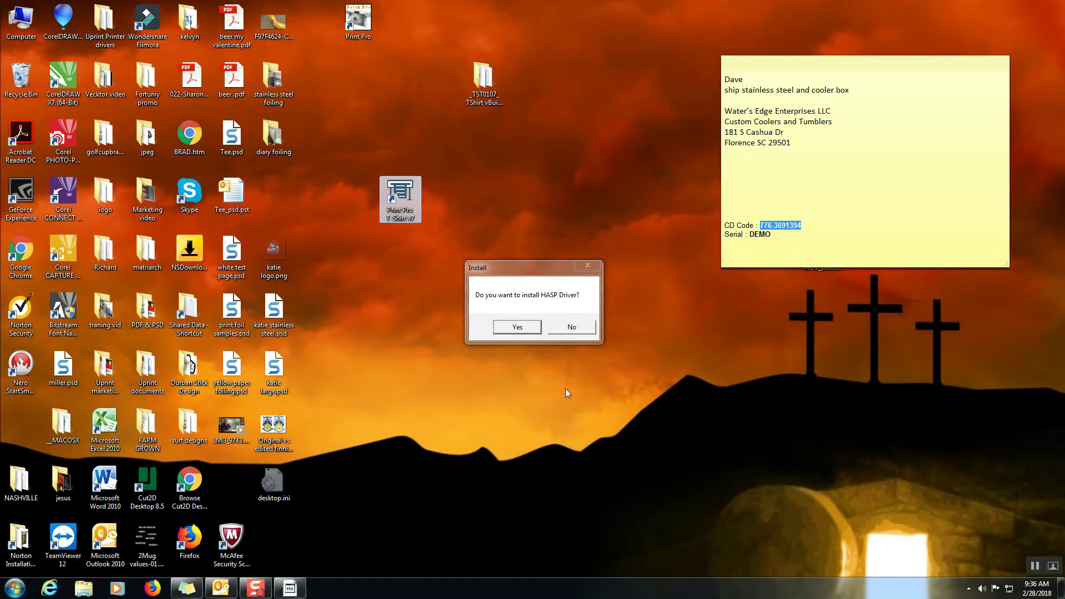
{"action": "left_click", "coordinate": [583, 331]}
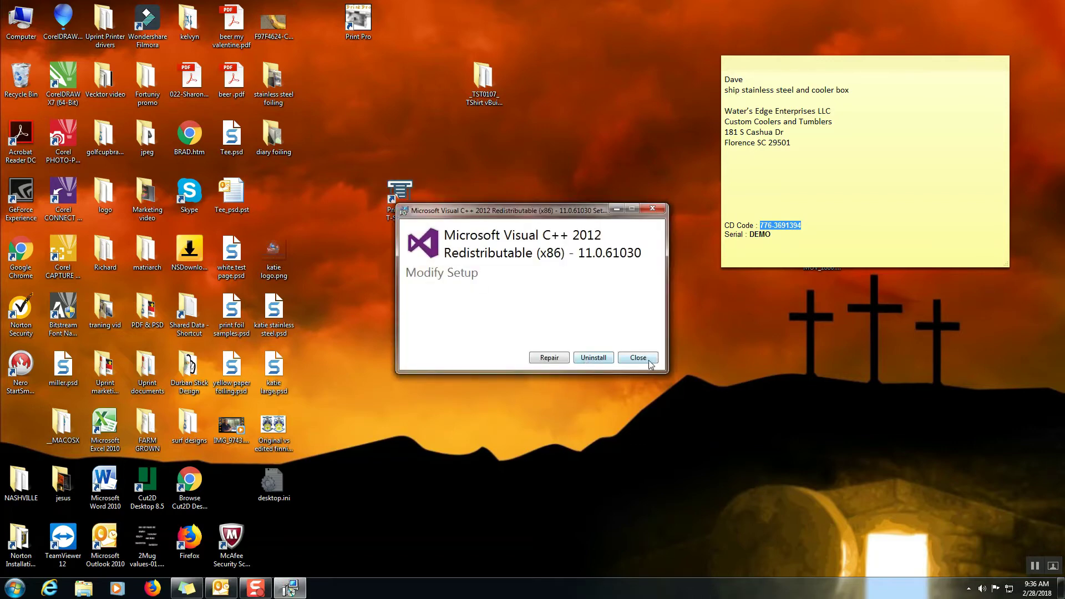
{"action": "left_click", "coordinate": [649, 359]}
{"action": "left_click", "coordinate": [566, 335]}
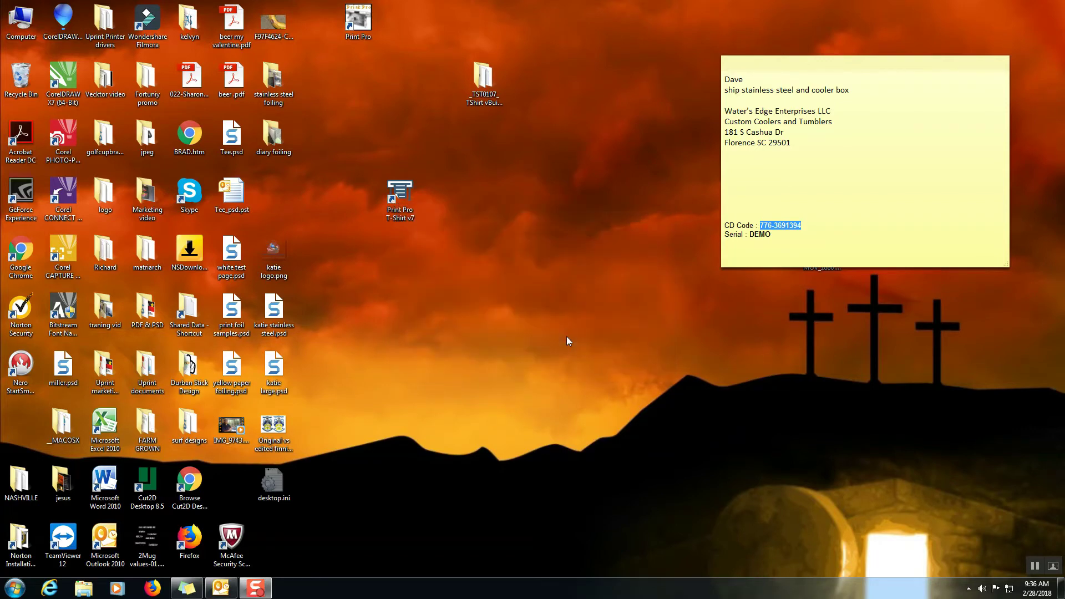
{"action": "double_click", "coordinate": [404, 213]}
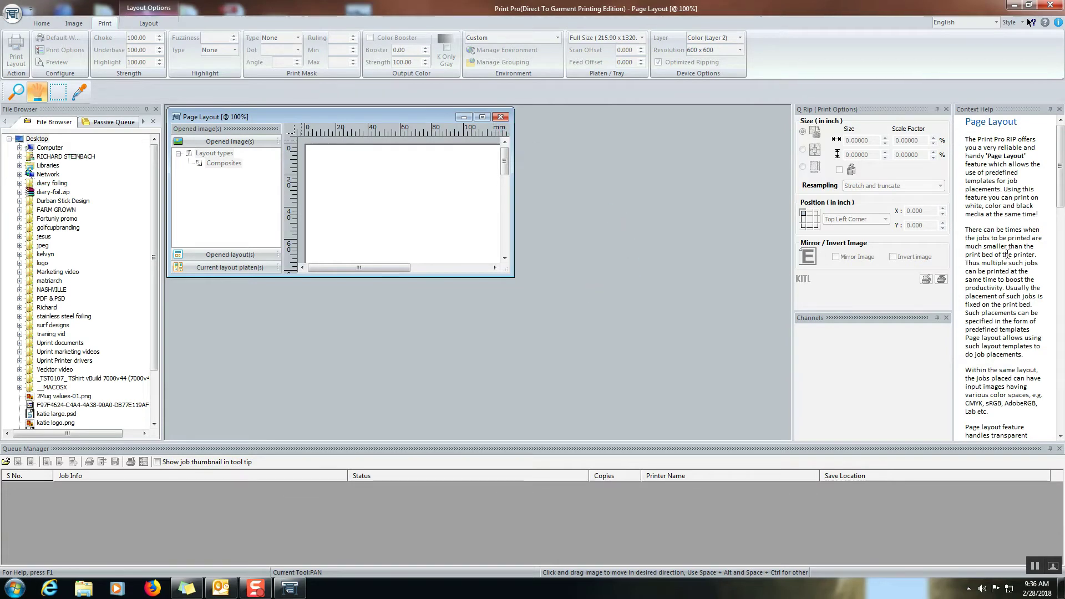
{"action": "left_click", "coordinate": [500, 117]}
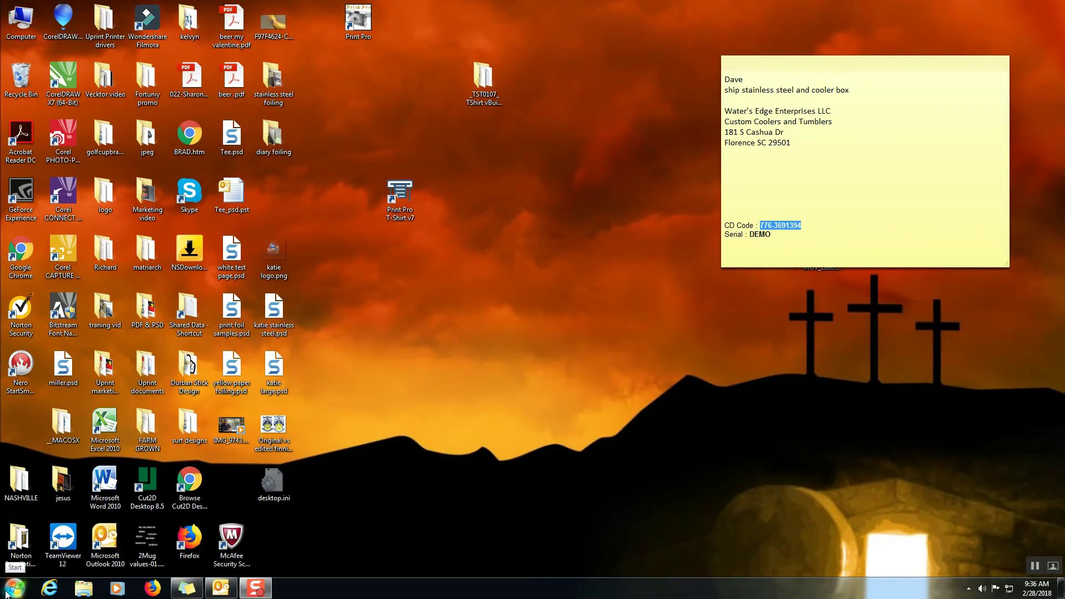
Launch Print Pro T-Shirt v7 from its desktop shortcut
{"action": "left_click", "coordinate": [21, 591]}
{"action": "left_click", "coordinate": [391, 495]}
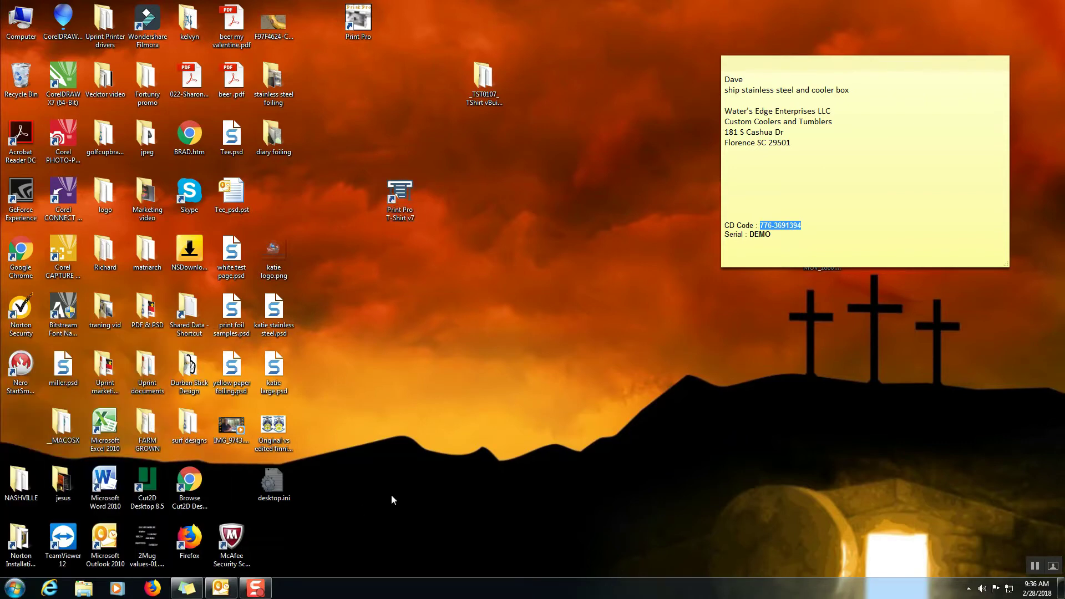
{"action": "double_click", "coordinate": [413, 218]}
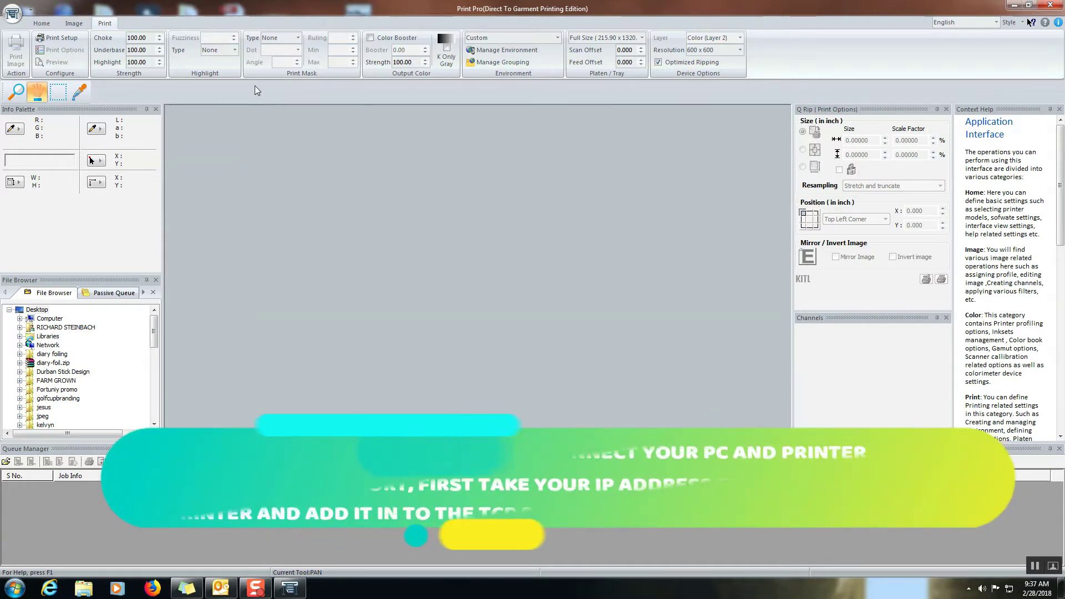
Open the printer port manager and expand the TCP/IP ports
{"action": "left_click", "coordinate": [44, 25]}
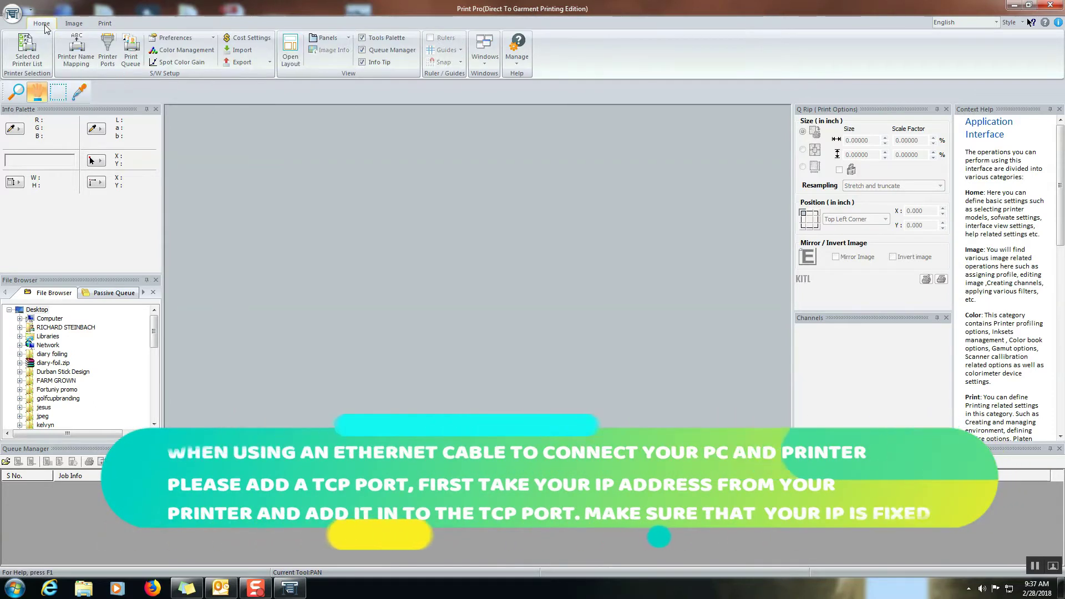
{"action": "left_click", "coordinate": [115, 61]}
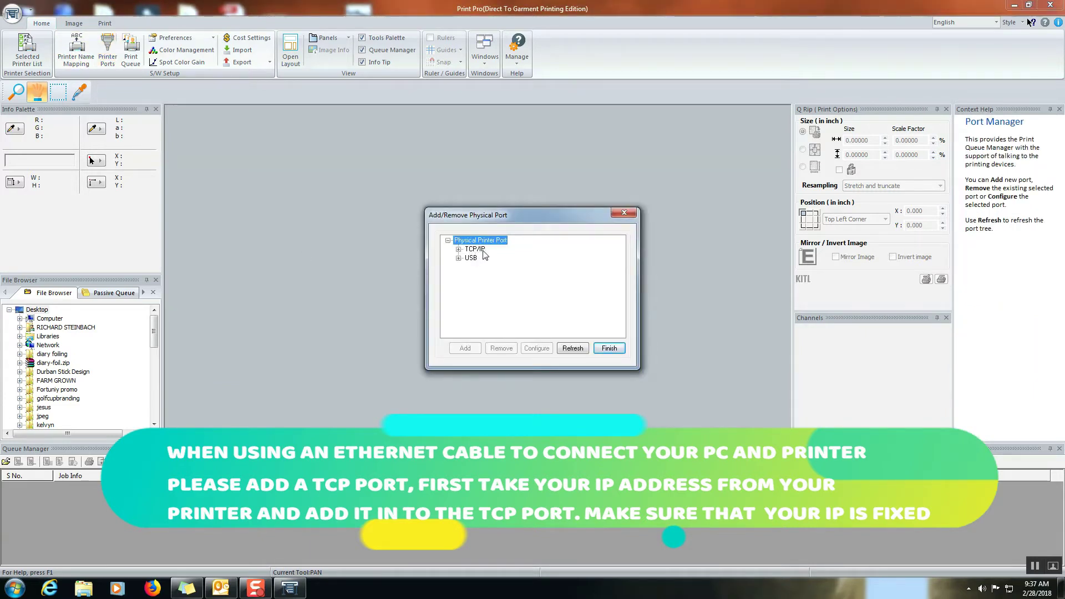
{"action": "left_click", "coordinate": [475, 249]}
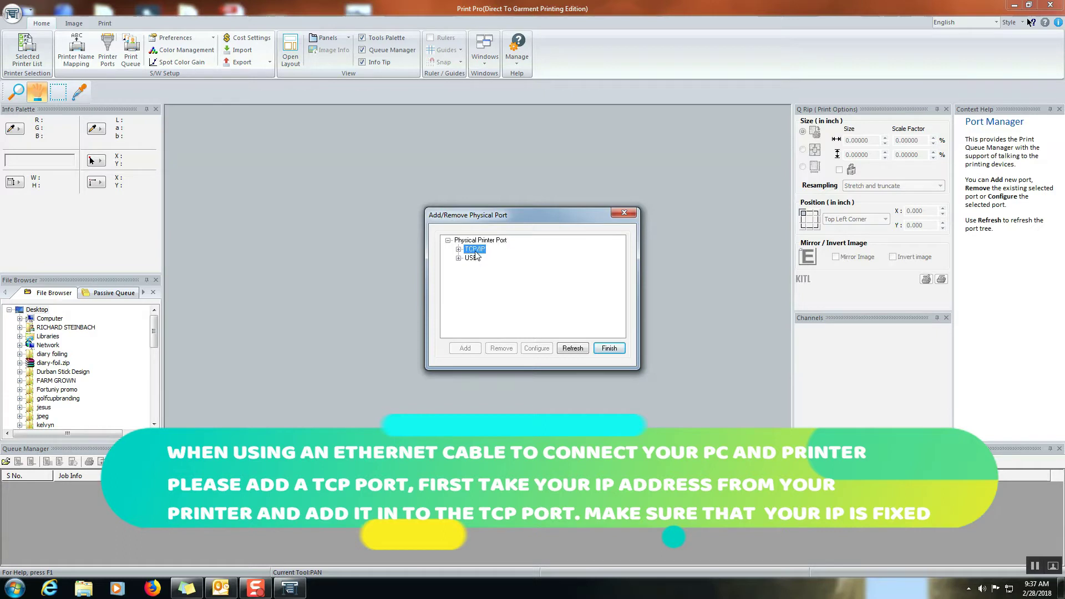
{"action": "left_click", "coordinate": [459, 249]}
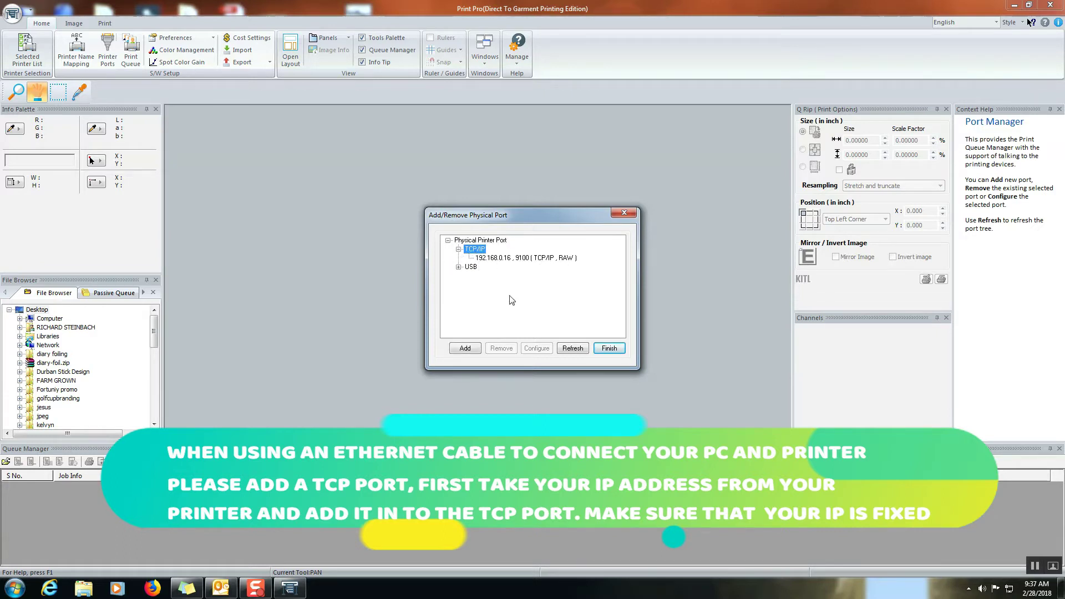
Abandon adding a new TCP/IP port, then select 192.168.0.16 and finish
{"action": "left_click", "coordinate": [465, 348]}
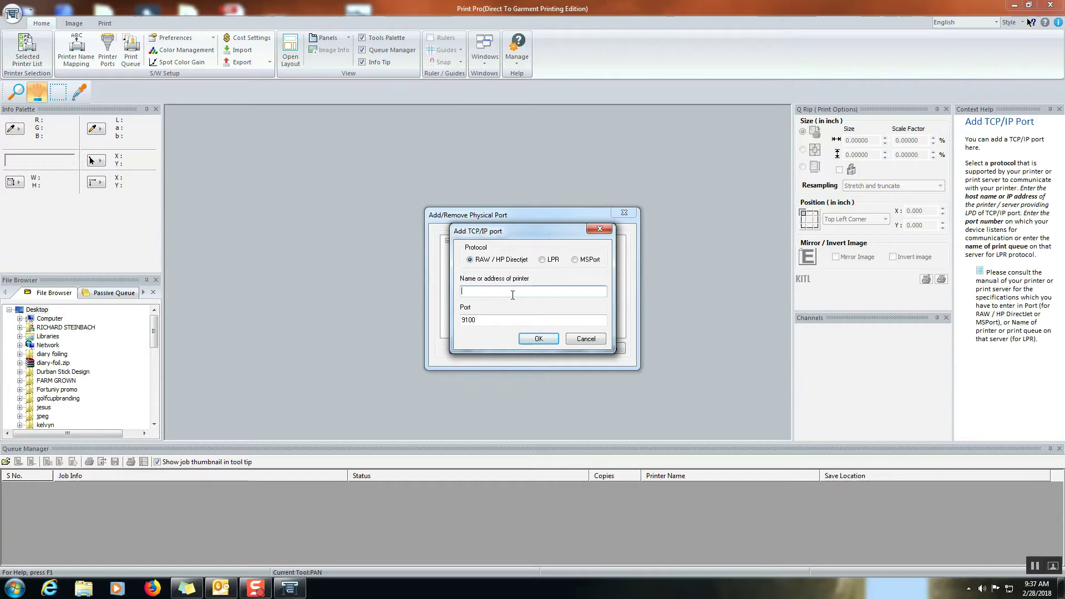
{"action": "left_click", "coordinate": [556, 338]}
{"action": "left_click", "coordinate": [586, 330]}
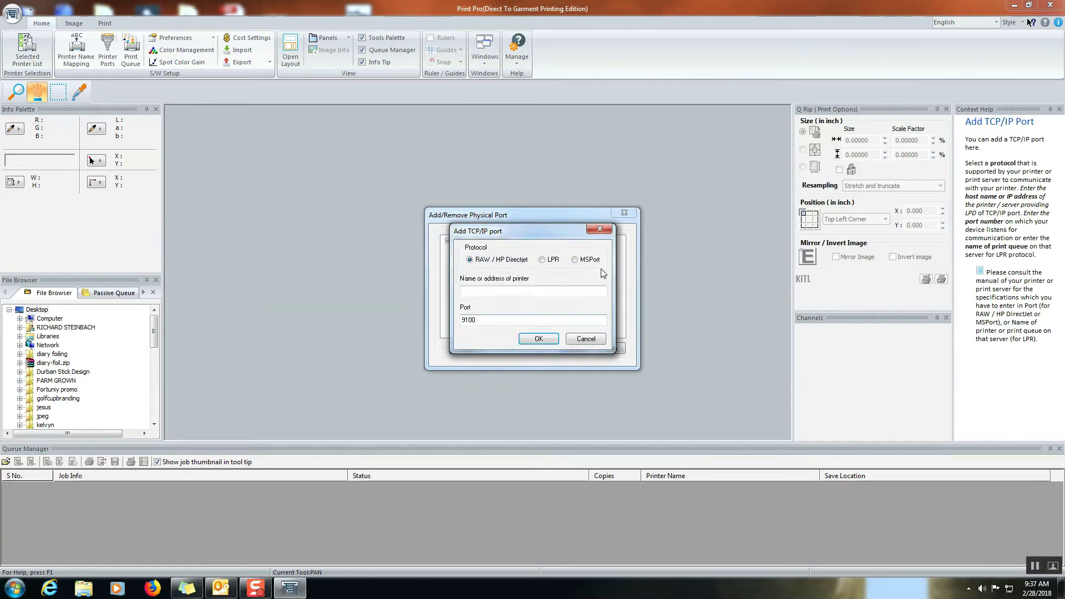
{"action": "left_click", "coordinate": [600, 229]}
{"action": "left_click", "coordinate": [494, 259]}
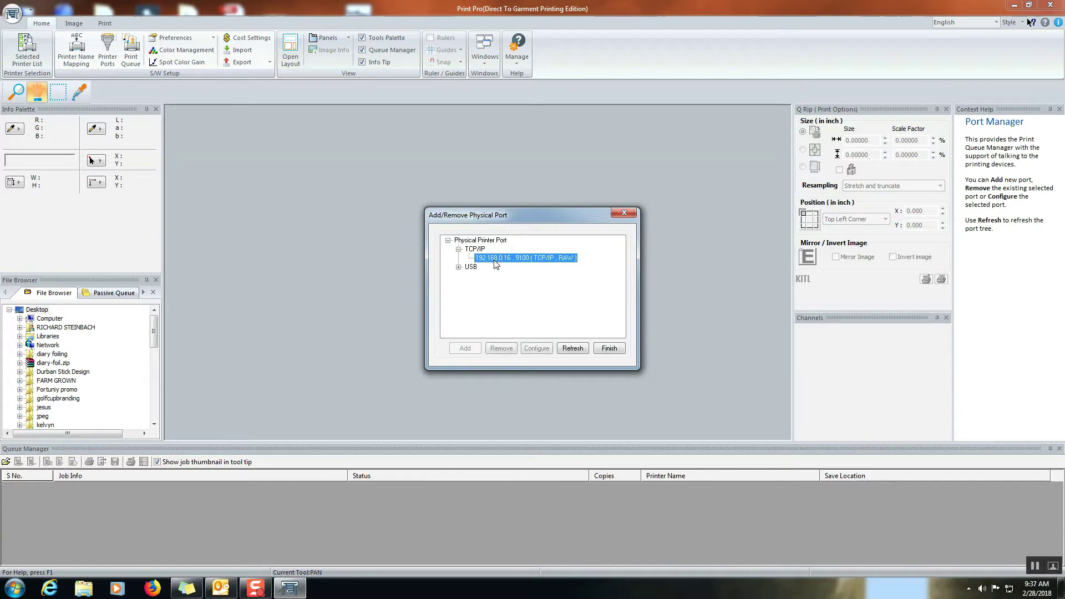
{"action": "left_click", "coordinate": [608, 348]}
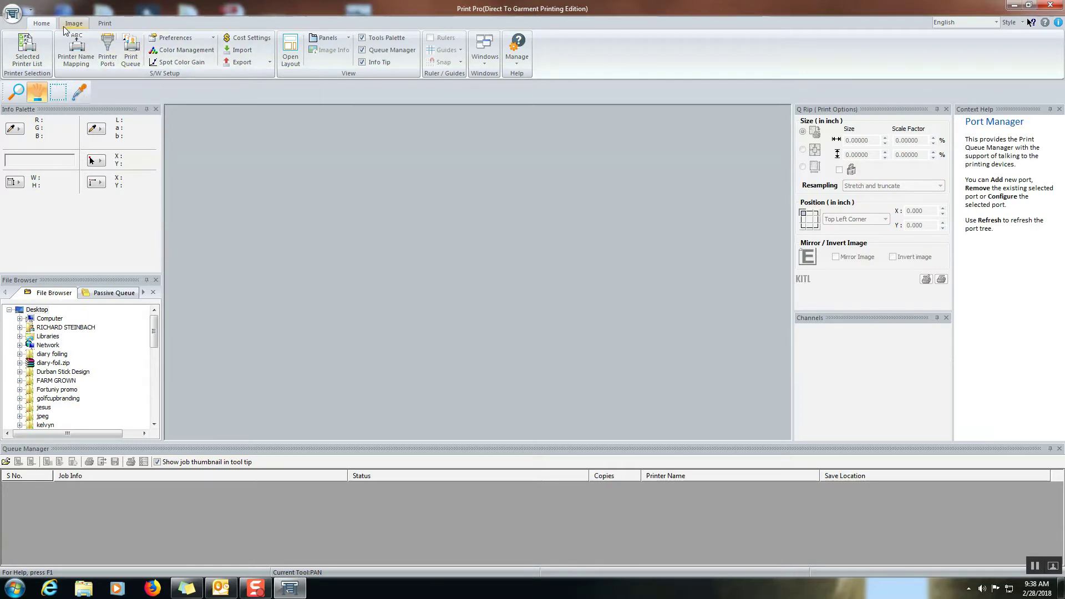
Choose the OKI Laserjet C711-Color Media environment in Print Setup
{"action": "left_click", "coordinate": [104, 23]}
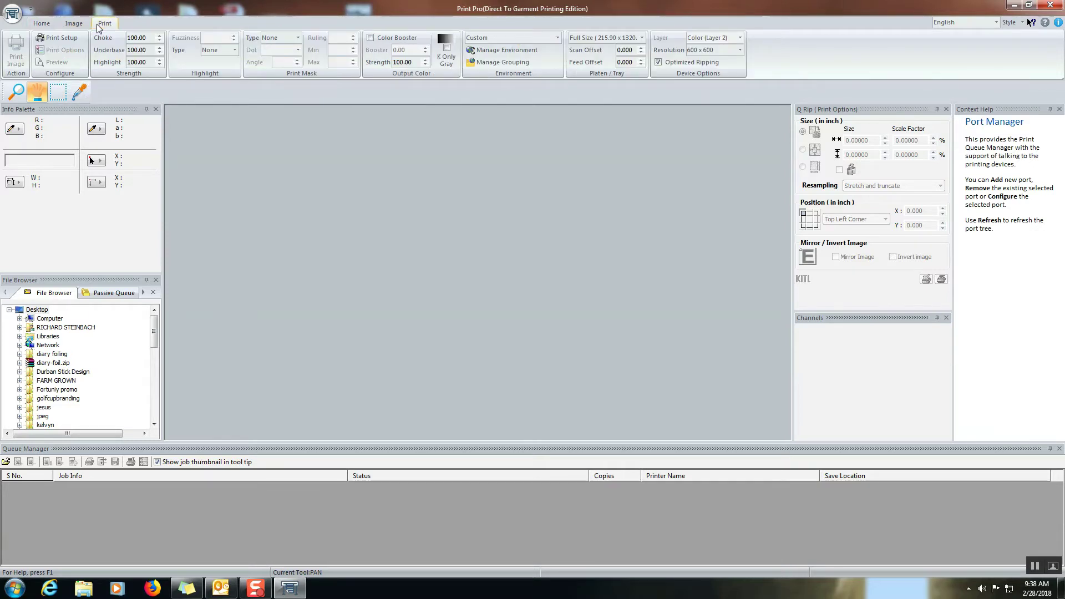
{"action": "left_click", "coordinate": [71, 41]}
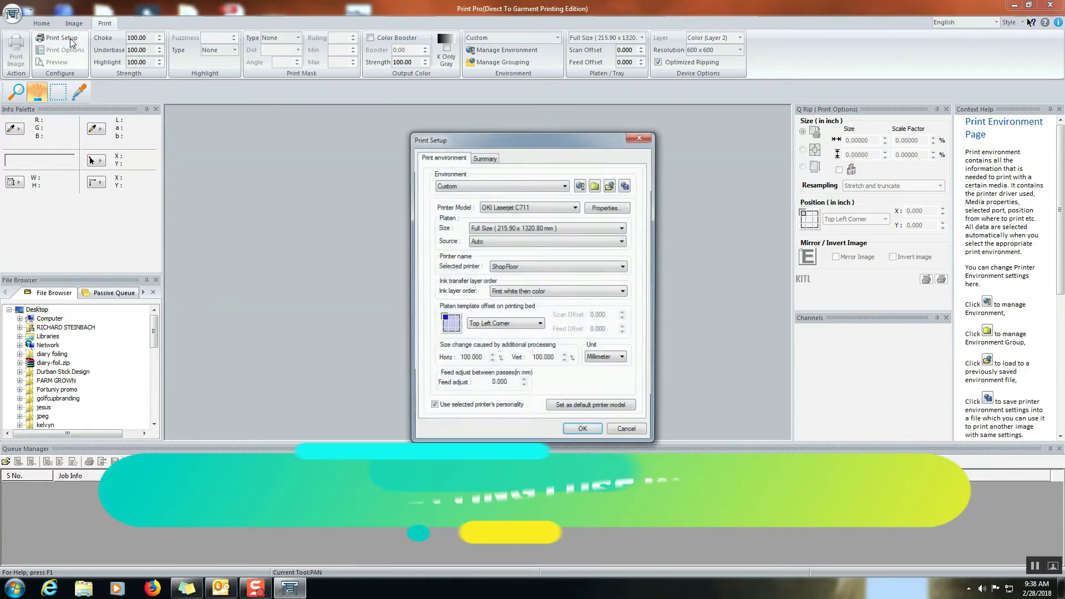
{"action": "left_click", "coordinate": [567, 189]}
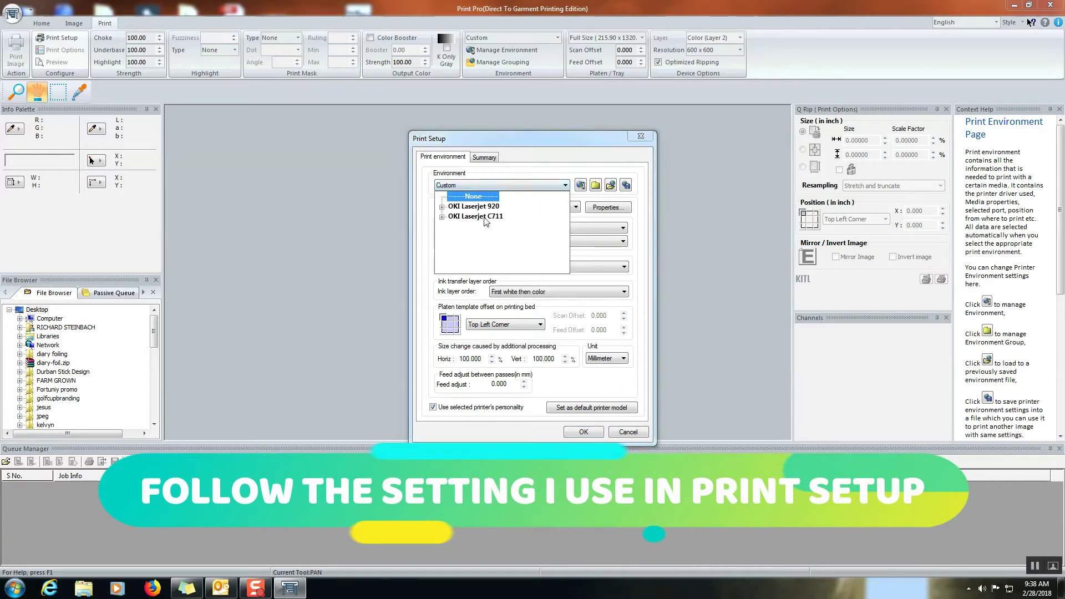
{"action": "left_click", "coordinate": [442, 217]}
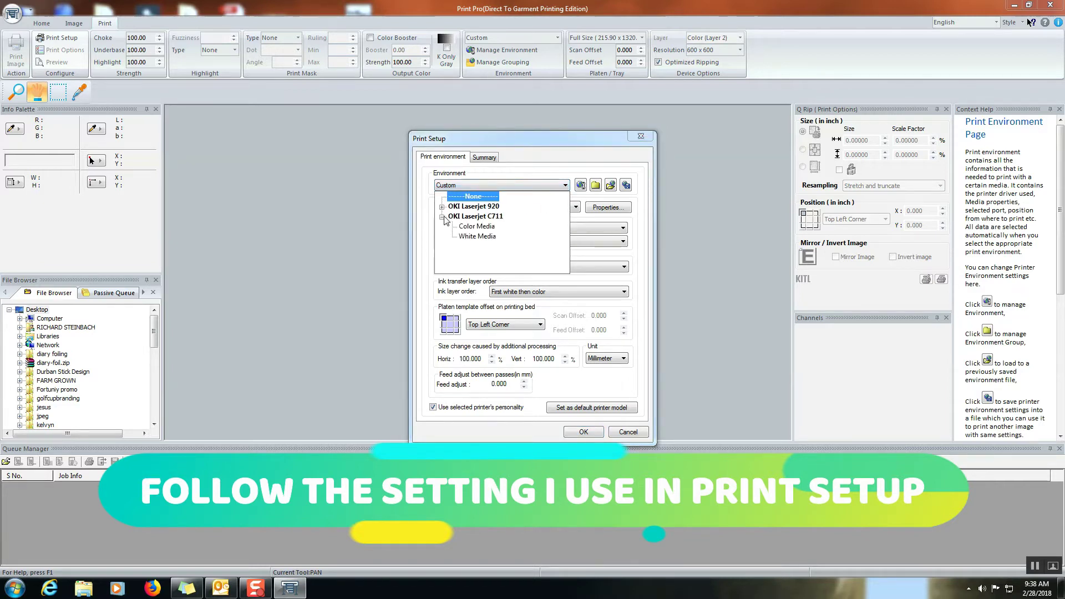
{"action": "left_click", "coordinate": [475, 226]}
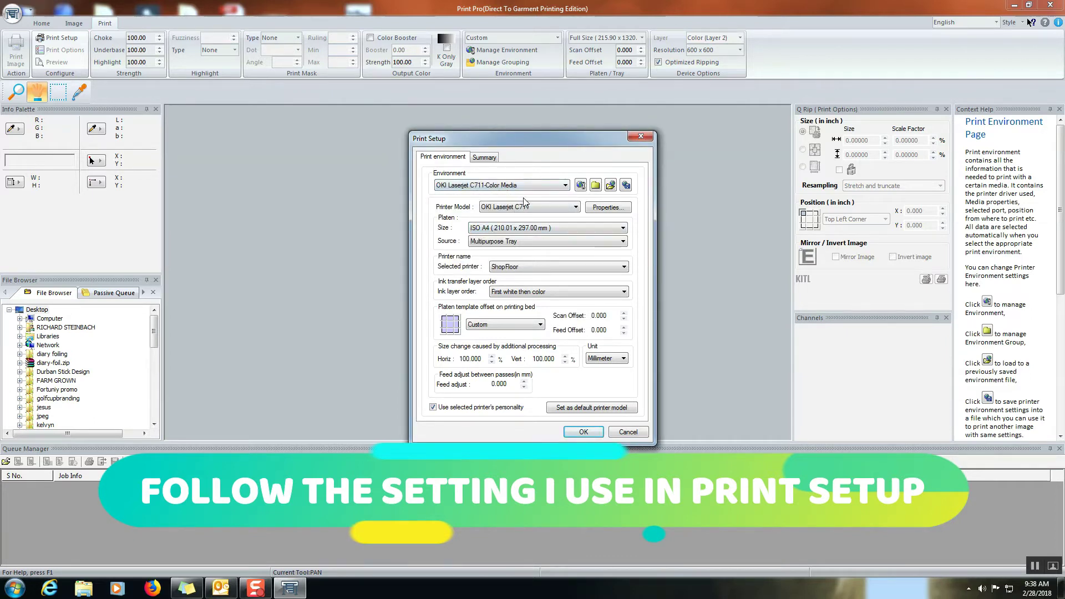
Set source Multipurpose Tray, size ISO A4, units Millimeter, and printer ShopFloor
{"action": "left_click", "coordinate": [530, 244]}
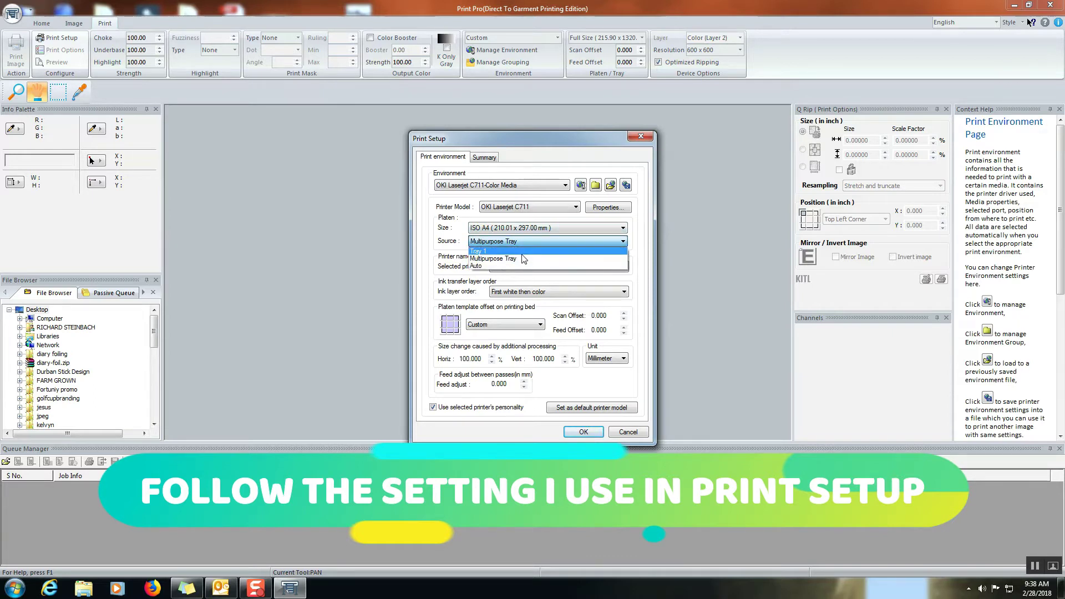
{"action": "left_click", "coordinate": [524, 267]}
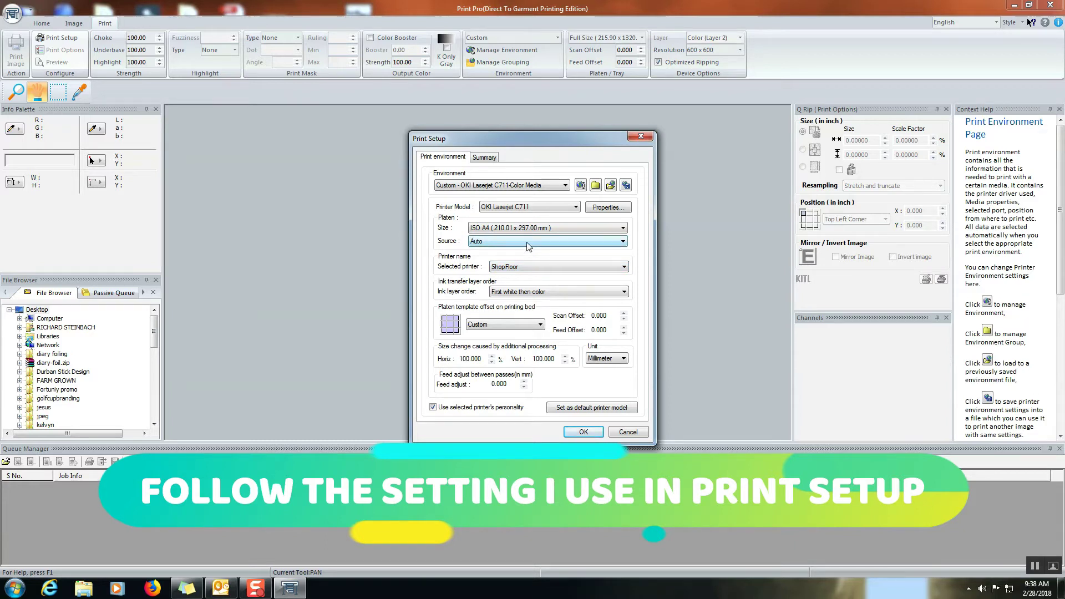
{"action": "left_click", "coordinate": [528, 246]}
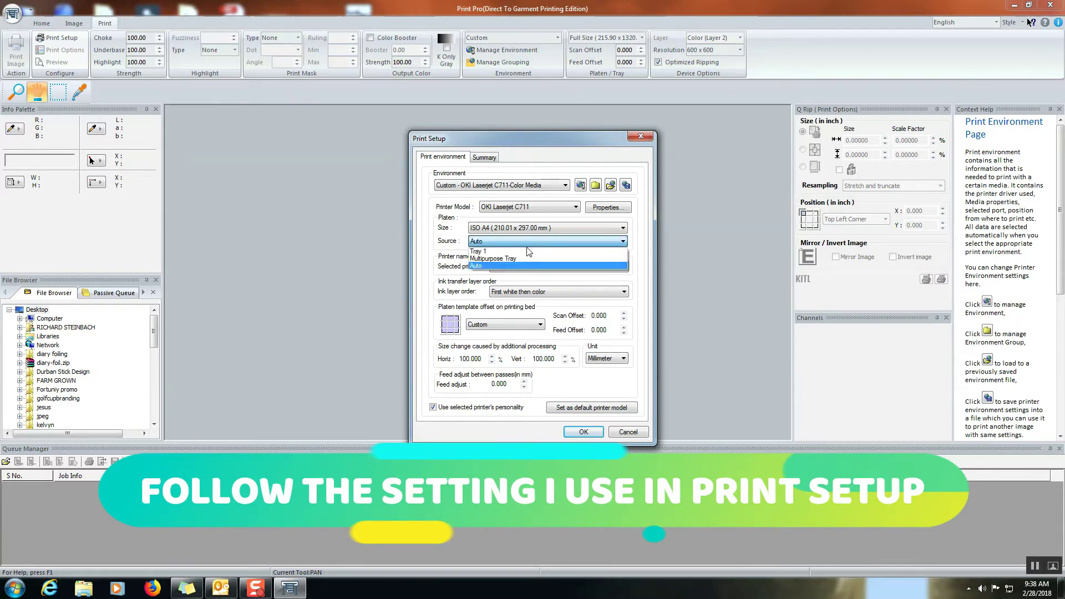
{"action": "left_click", "coordinate": [526, 259]}
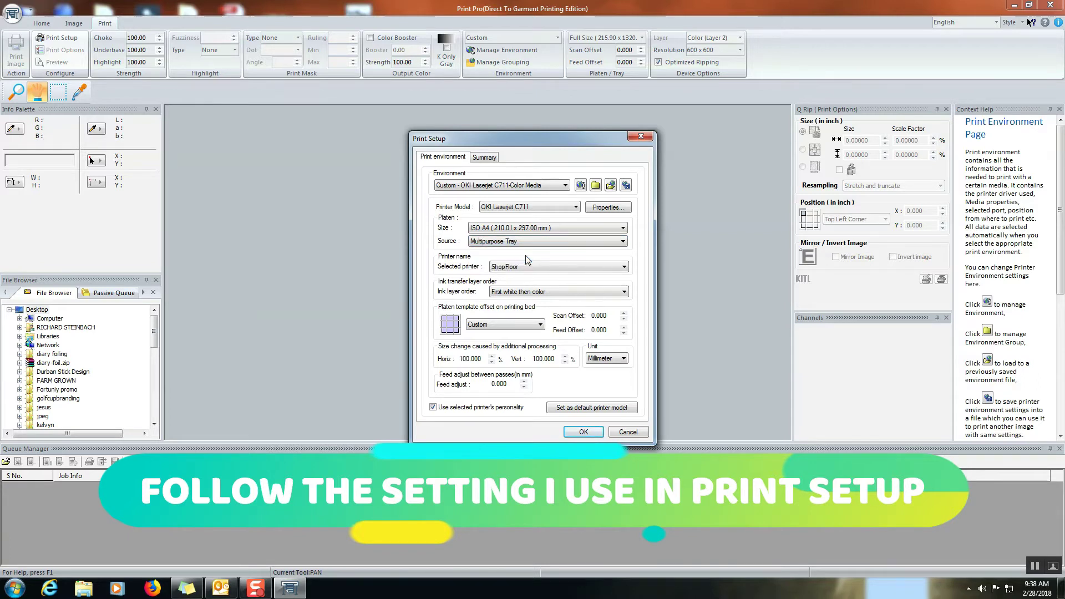
{"action": "left_click", "coordinate": [554, 228]}
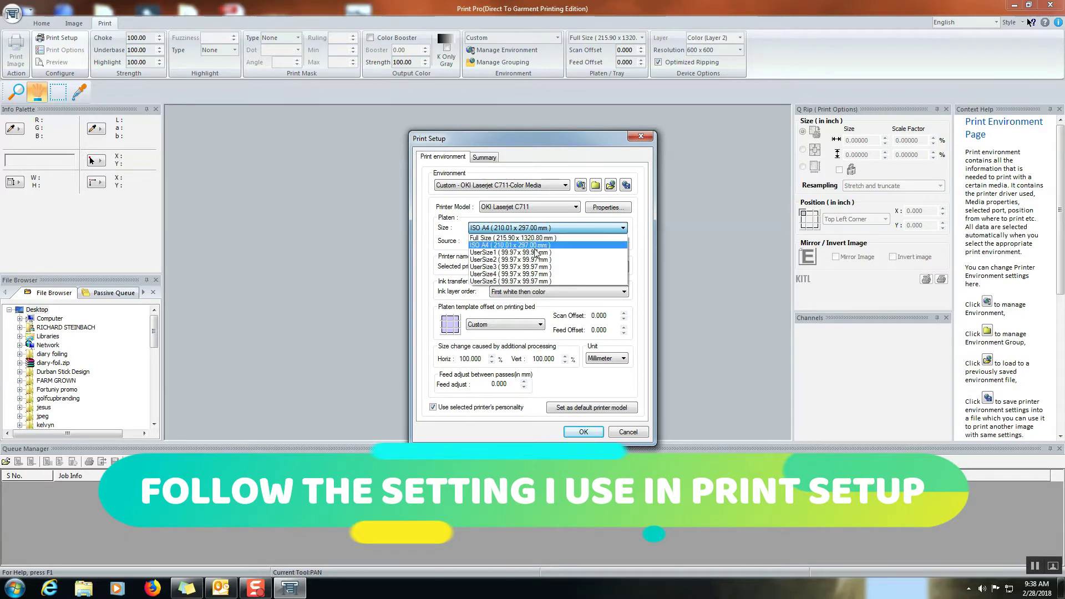
{"action": "left_click", "coordinate": [483, 247]}
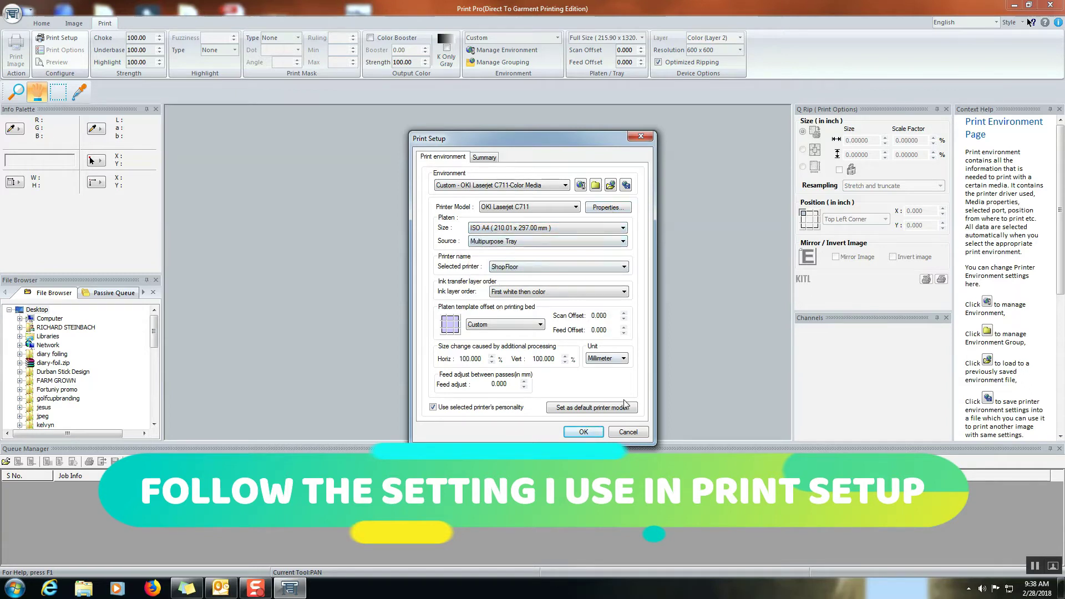
{"action": "left_click", "coordinate": [625, 358]}
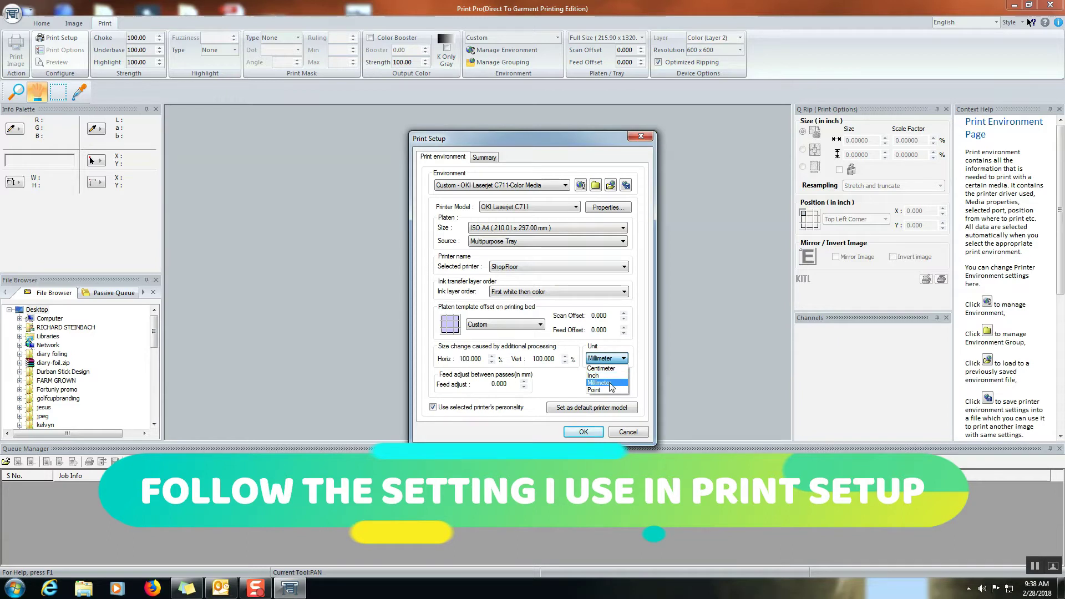
{"action": "left_click", "coordinate": [611, 386]}
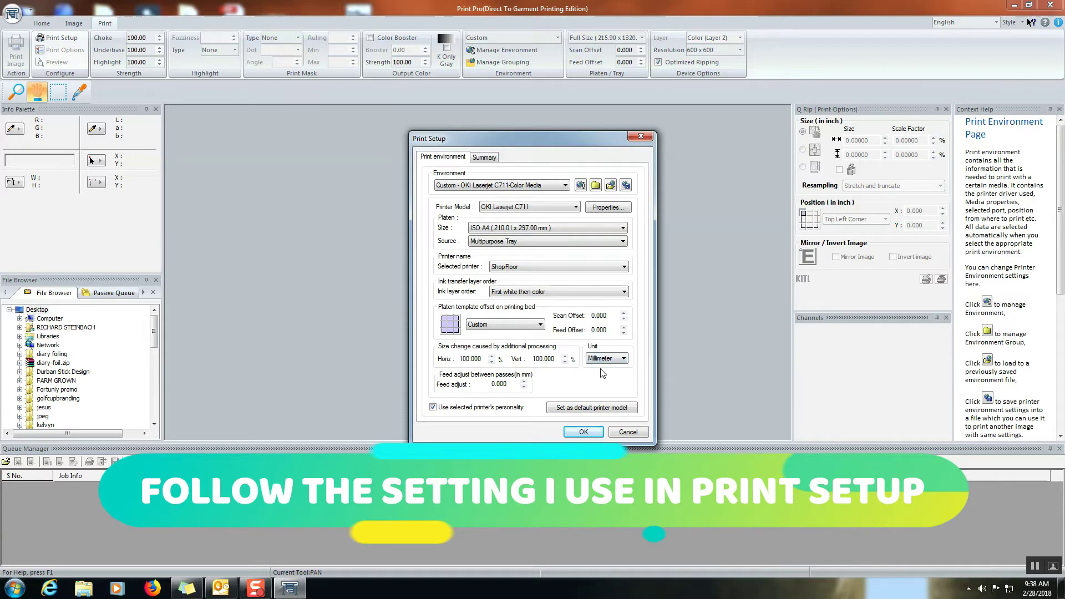
{"action": "left_click", "coordinate": [532, 267]}
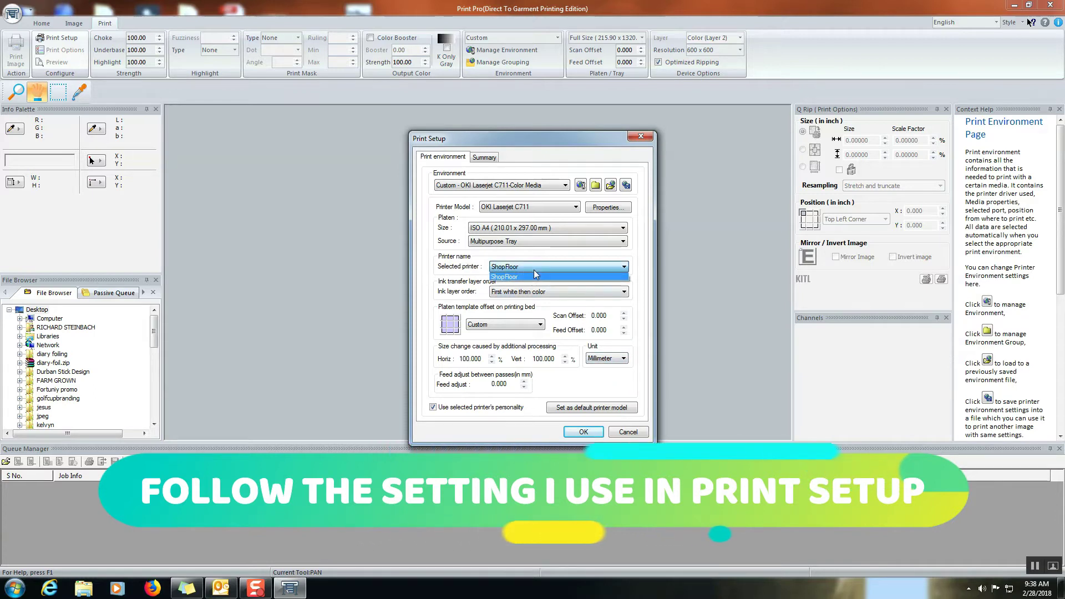
{"action": "left_click", "coordinate": [541, 276]}
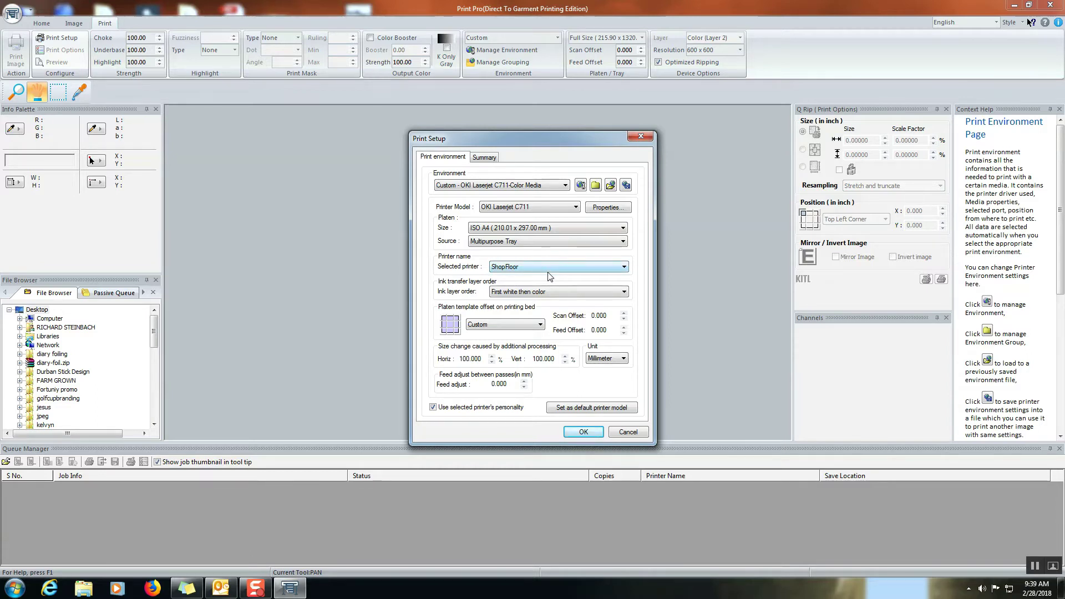
{"action": "left_click", "coordinate": [617, 211]}
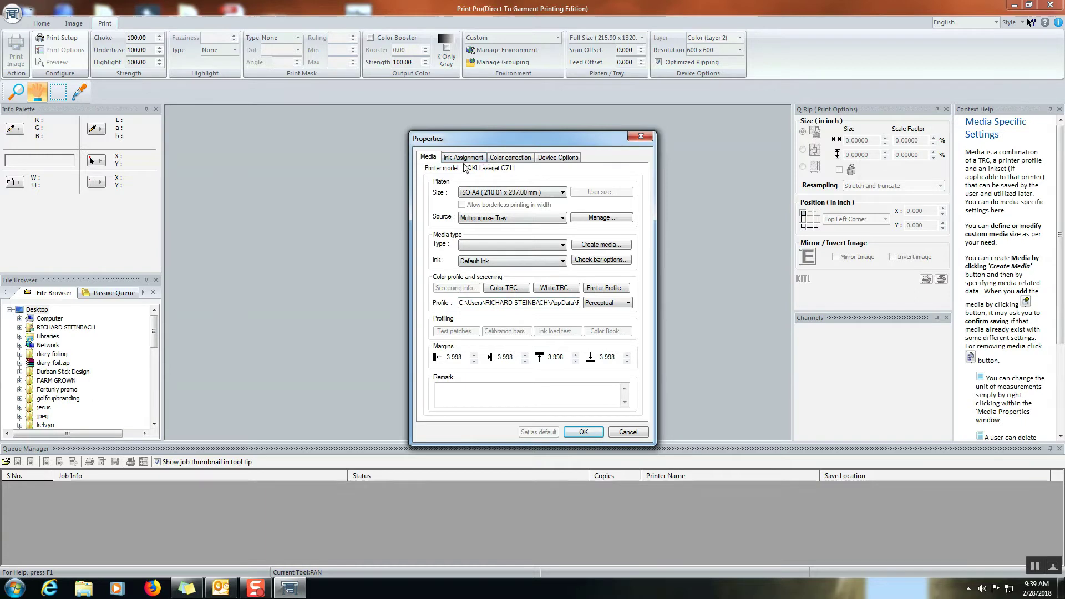
Confirm Multipurpose Tray source and ISO A4 size in the OKI media properties
{"action": "left_click", "coordinate": [520, 218]}
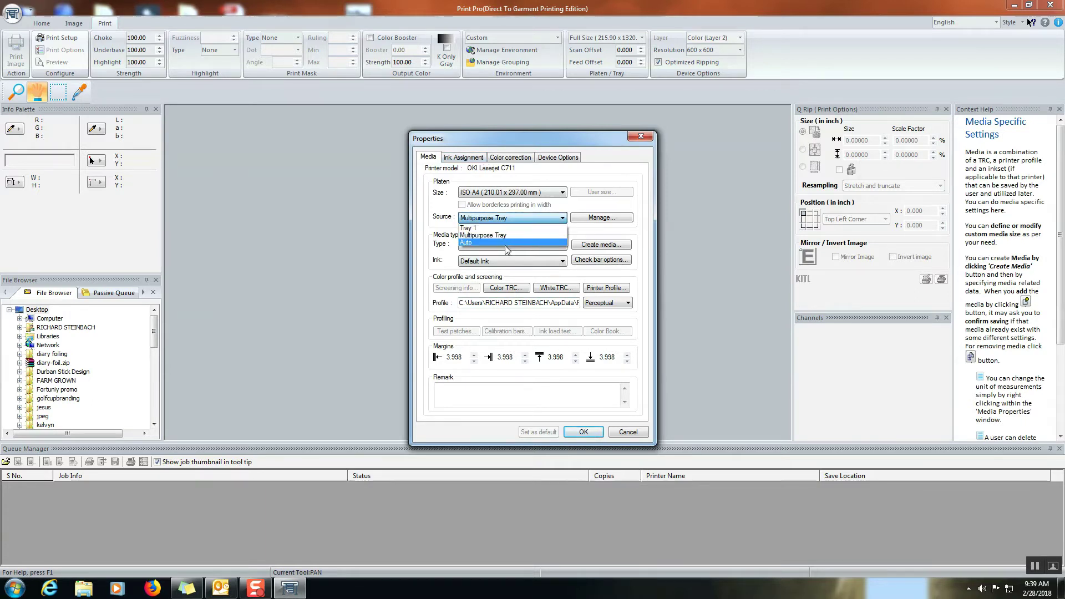
{"action": "left_click", "coordinate": [515, 235]}
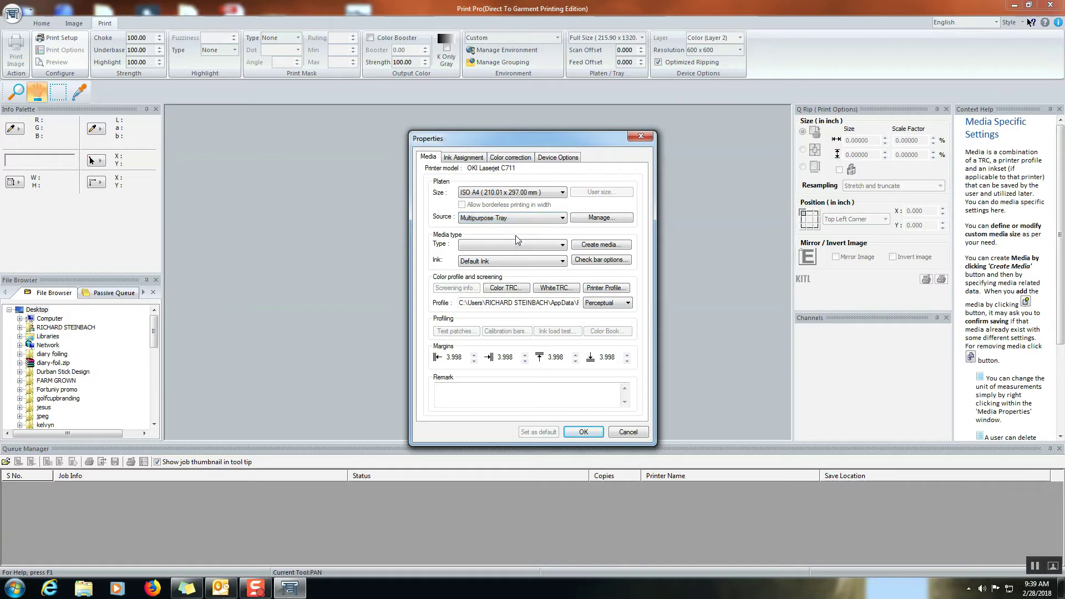
{"action": "left_click", "coordinate": [562, 194]}
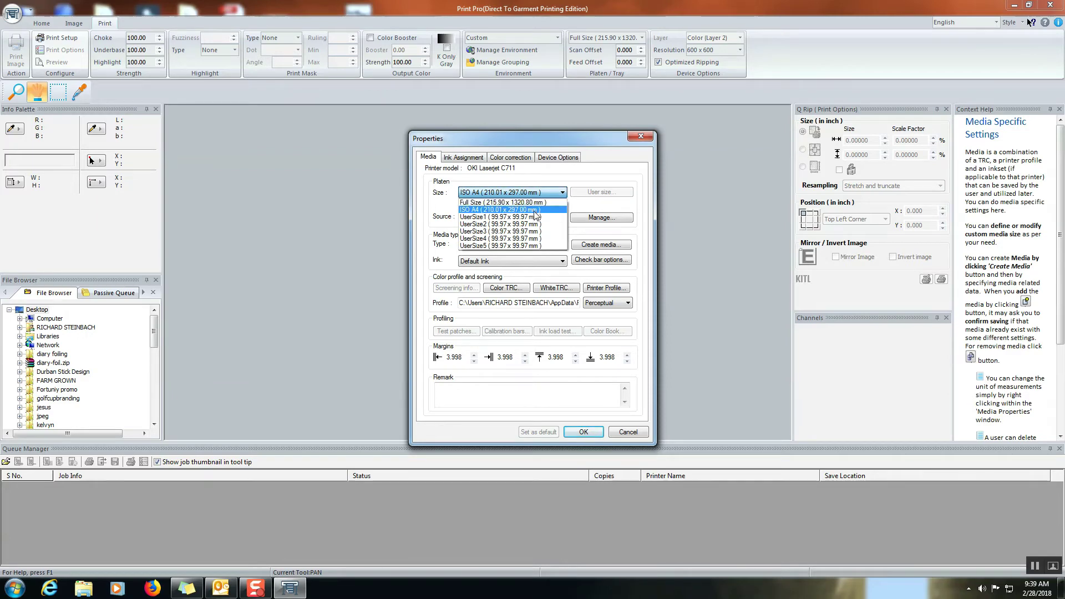
{"action": "left_click", "coordinate": [536, 211]}
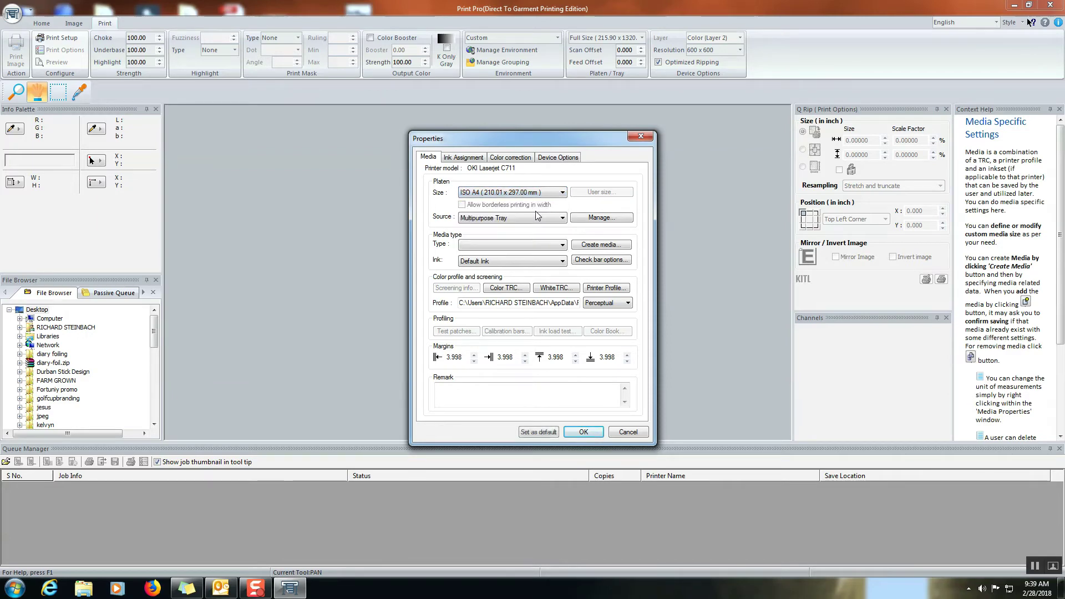
{"action": "left_click", "coordinate": [473, 159]}
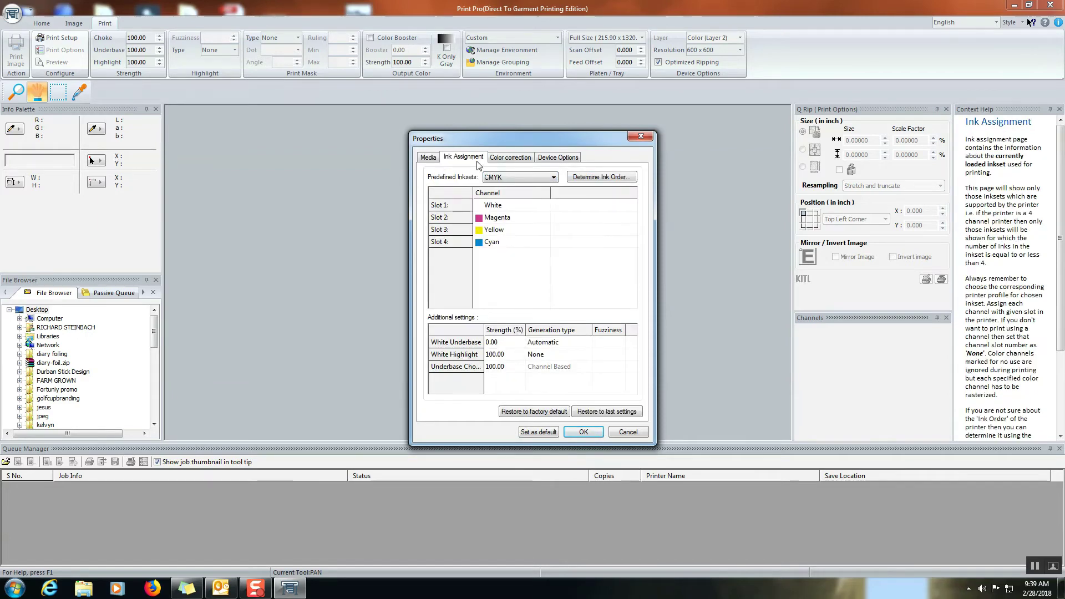
Assign Cyan to ink Slot 1 and White to Slot 4
{"action": "left_click", "coordinate": [542, 206]}
{"action": "left_click", "coordinate": [545, 206]}
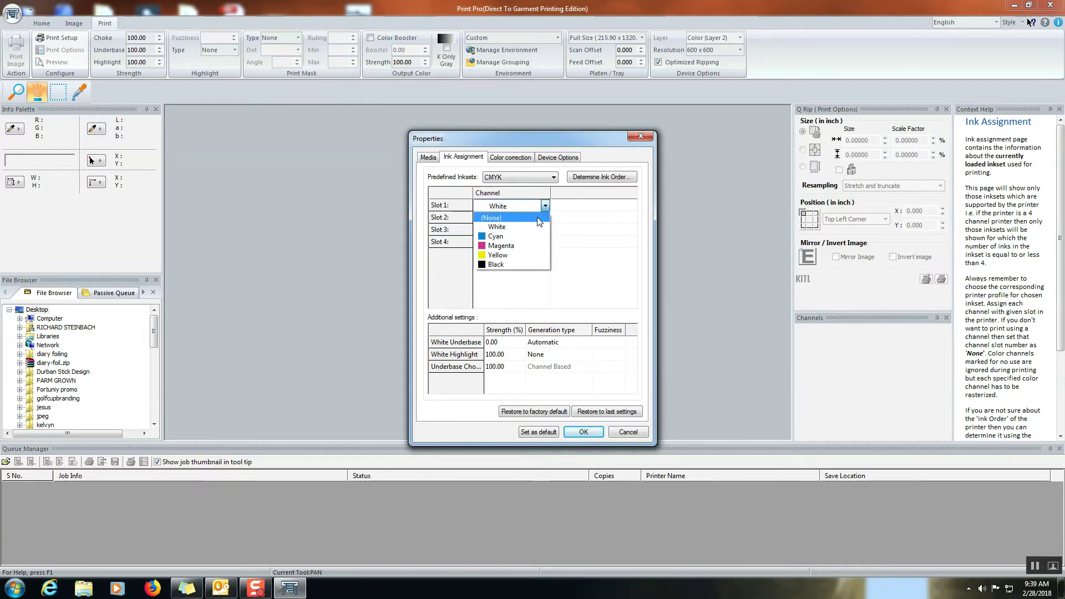
{"action": "left_click", "coordinate": [532, 235]}
{"action": "left_click", "coordinate": [546, 243]}
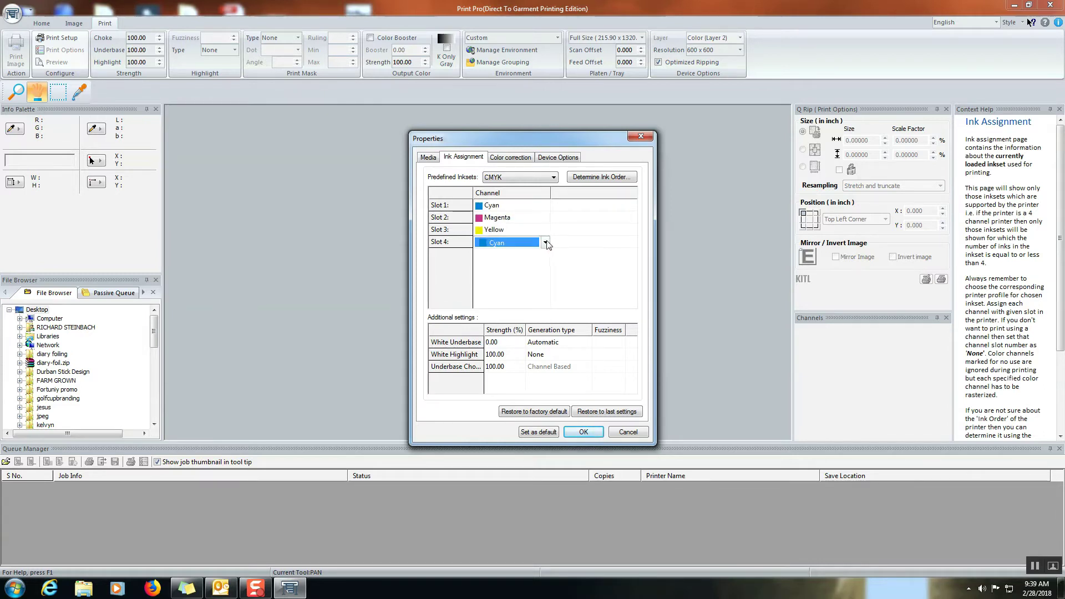
{"action": "left_click", "coordinate": [546, 243]}
{"action": "left_click", "coordinate": [537, 264]}
Reassign Slot 1 to White and Slot 4 to Cyan
{"action": "left_click", "coordinate": [546, 206]}
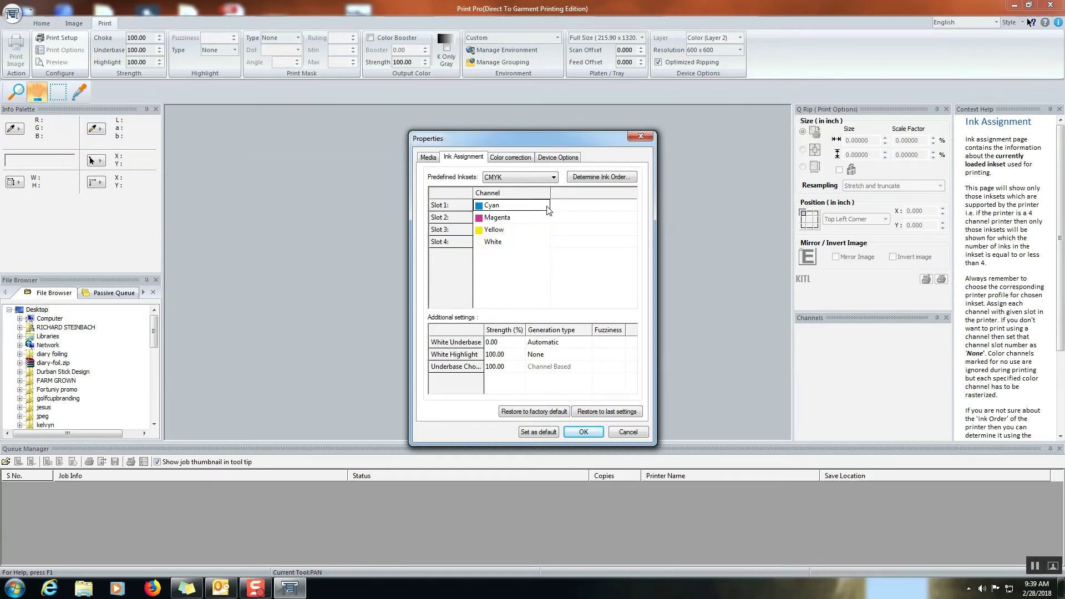
{"action": "left_click", "coordinate": [547, 206]}
{"action": "left_click", "coordinate": [547, 250]}
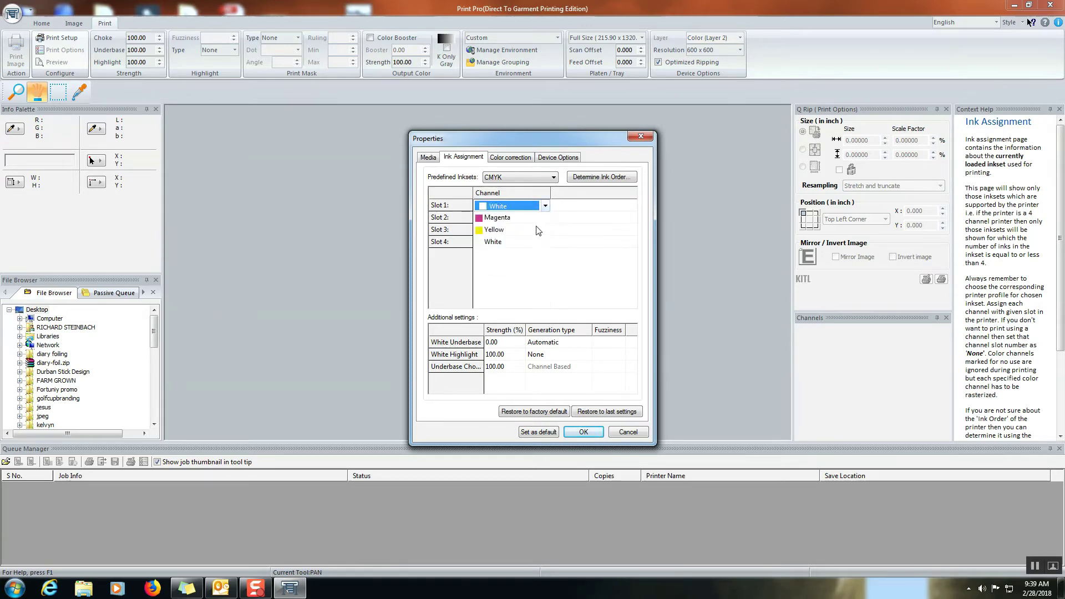
{"action": "left_click", "coordinate": [547, 245]}
{"action": "left_click", "coordinate": [546, 243]}
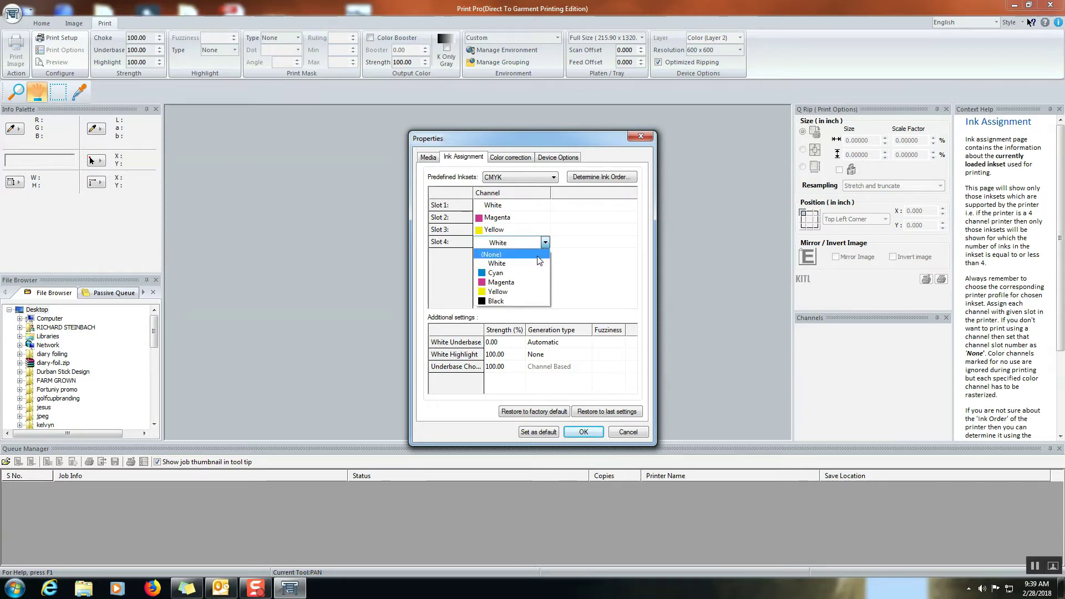
{"action": "left_click", "coordinate": [534, 273]}
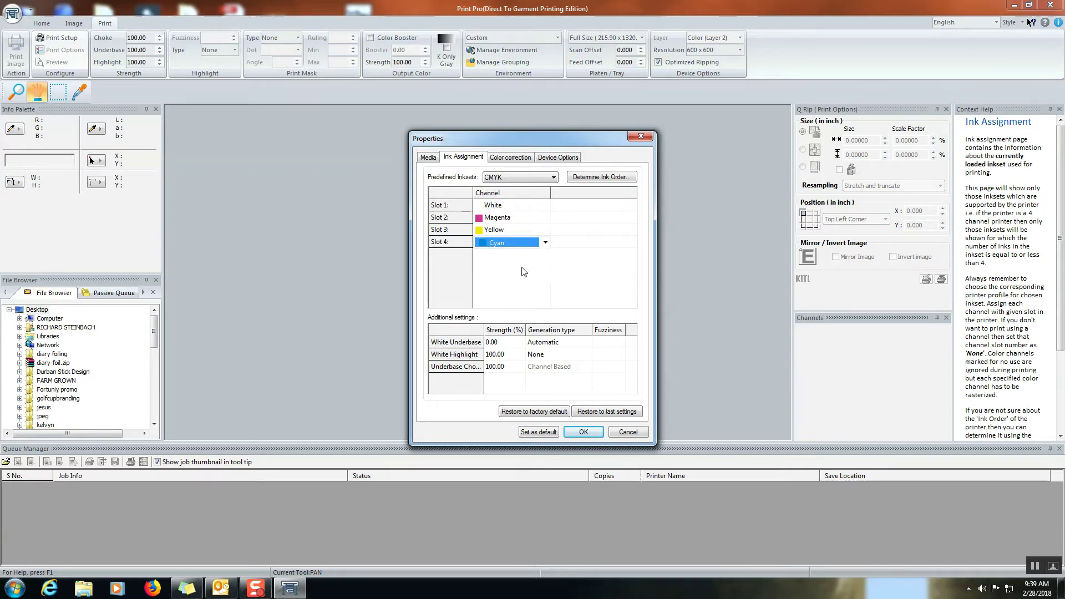
Dismiss the too-many-white-slots warning and move to the Color correction page
{"action": "left_click", "coordinate": [510, 158]}
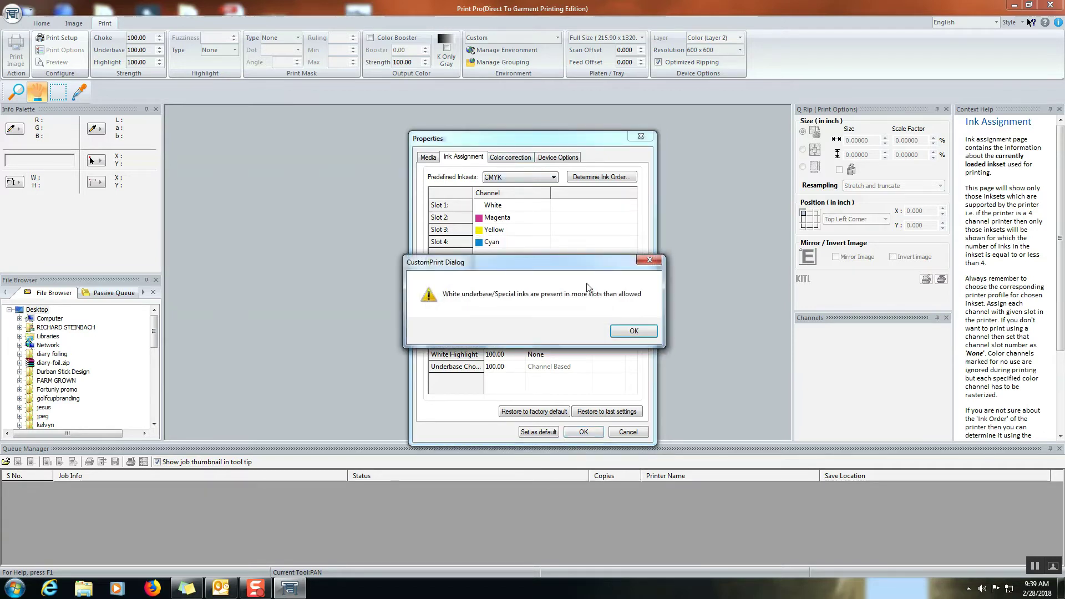
{"action": "left_click", "coordinate": [633, 330]}
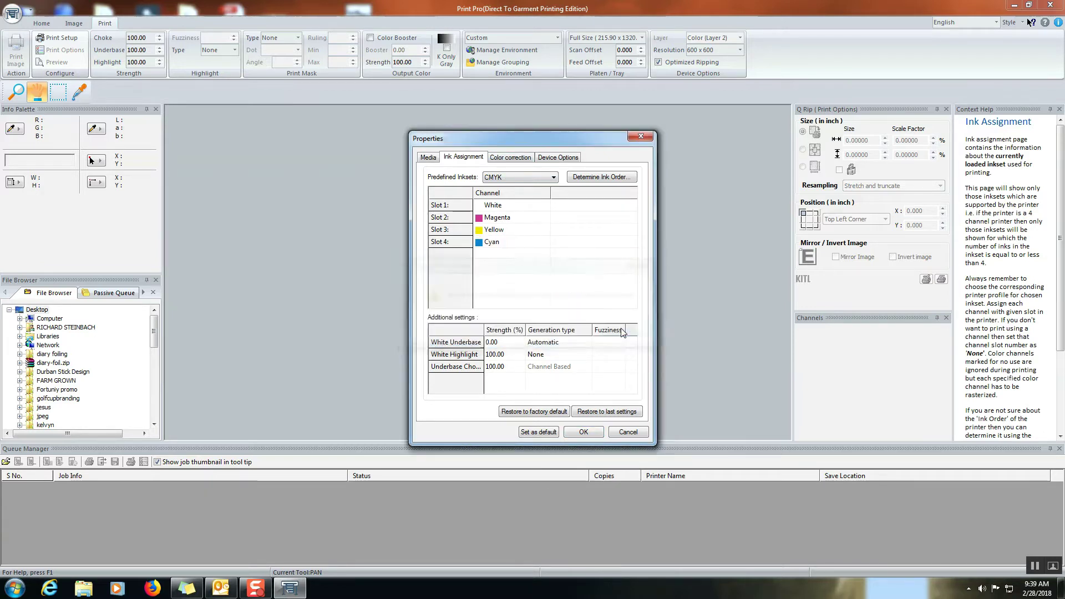
{"action": "left_click", "coordinate": [521, 159]}
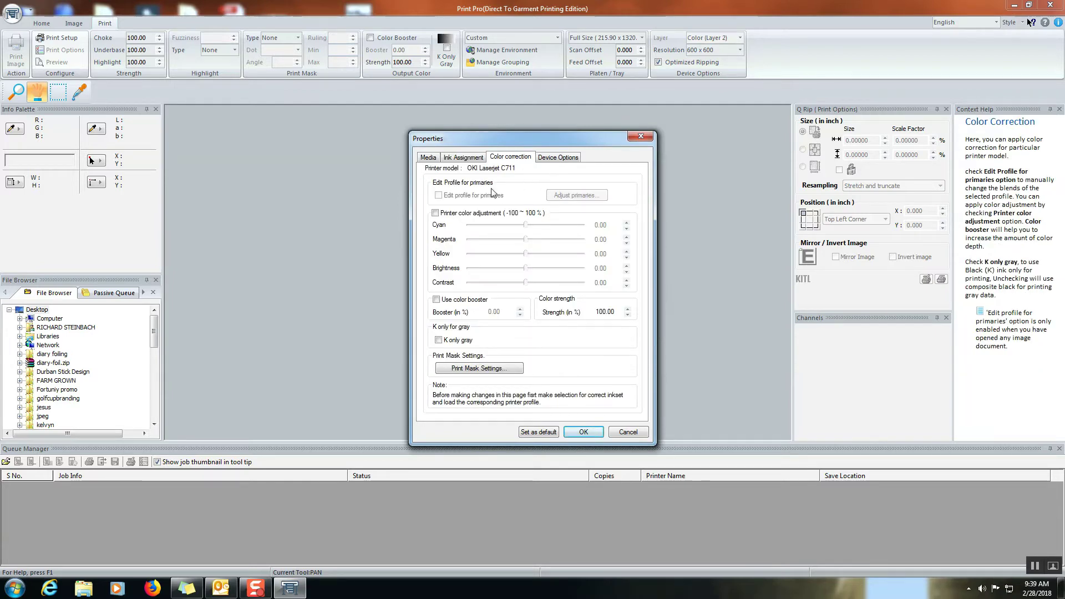
Keep Device Options at 600 x 600 resolution and 200 lpi halftoning, then try saving as default
{"action": "left_click", "coordinate": [560, 158]}
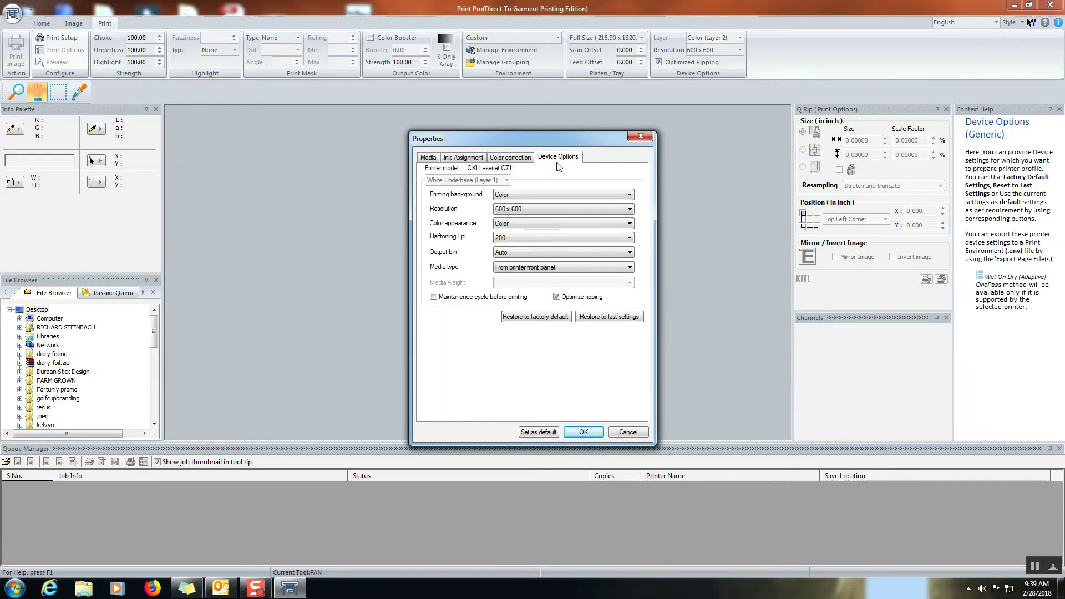
{"action": "left_click", "coordinate": [528, 209]}
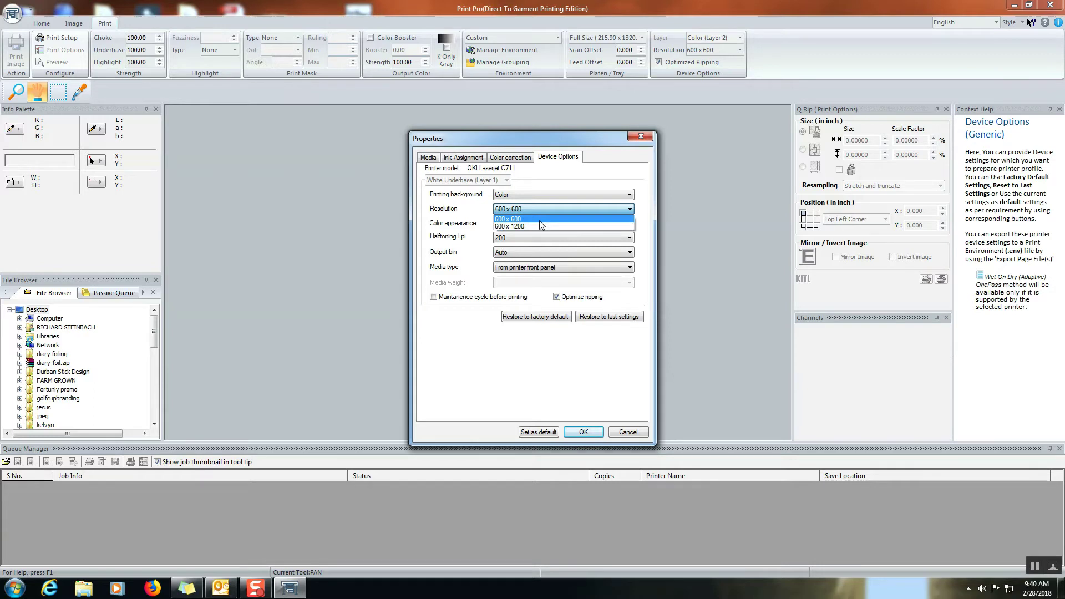
{"action": "left_click", "coordinate": [539, 220]}
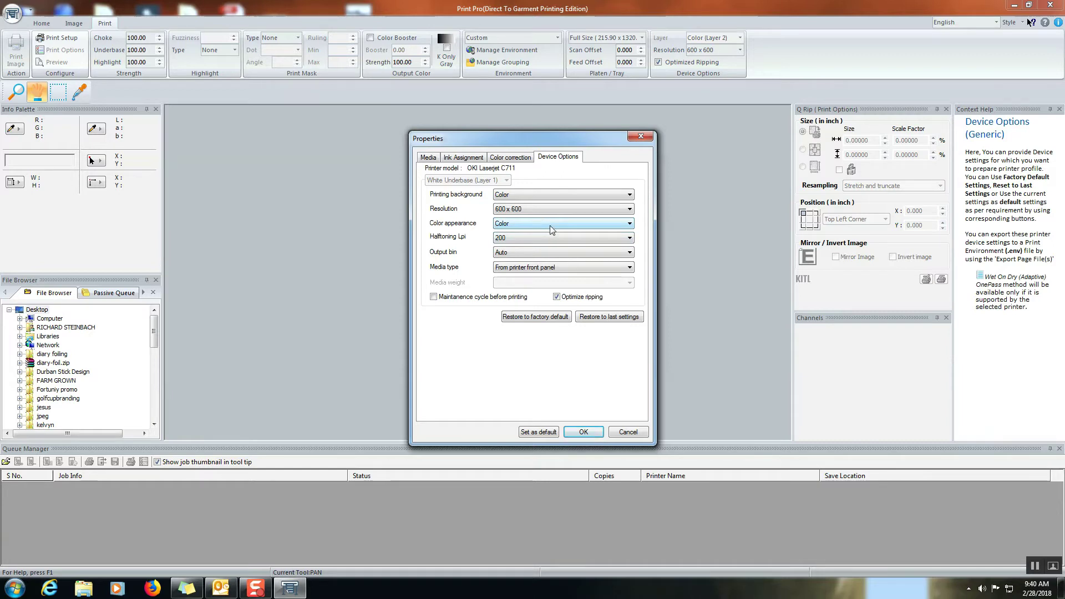
{"action": "left_click", "coordinate": [546, 237]}
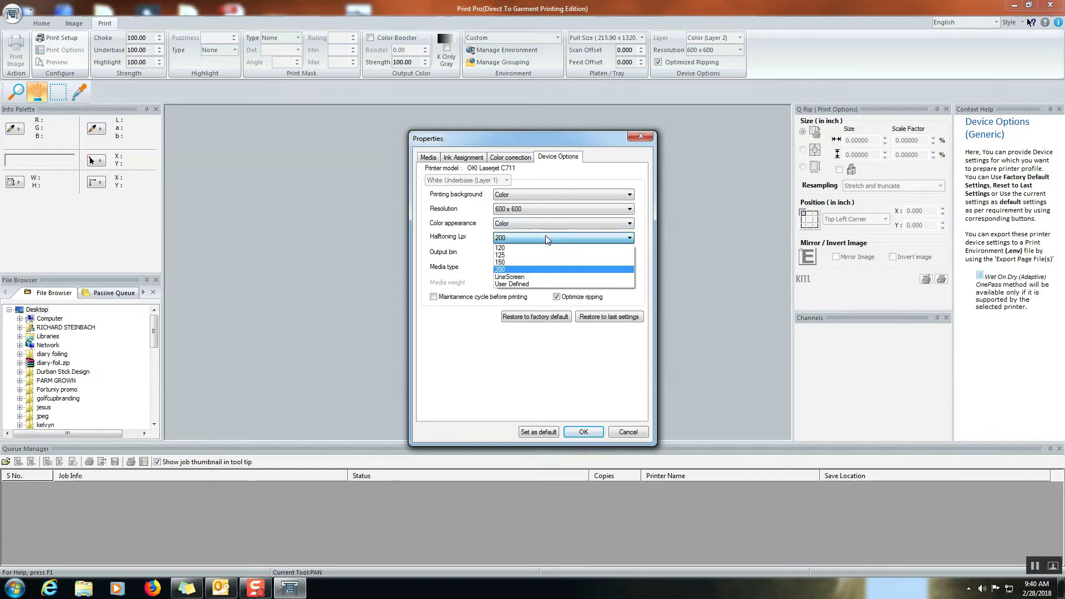
{"action": "left_click", "coordinate": [519, 270]}
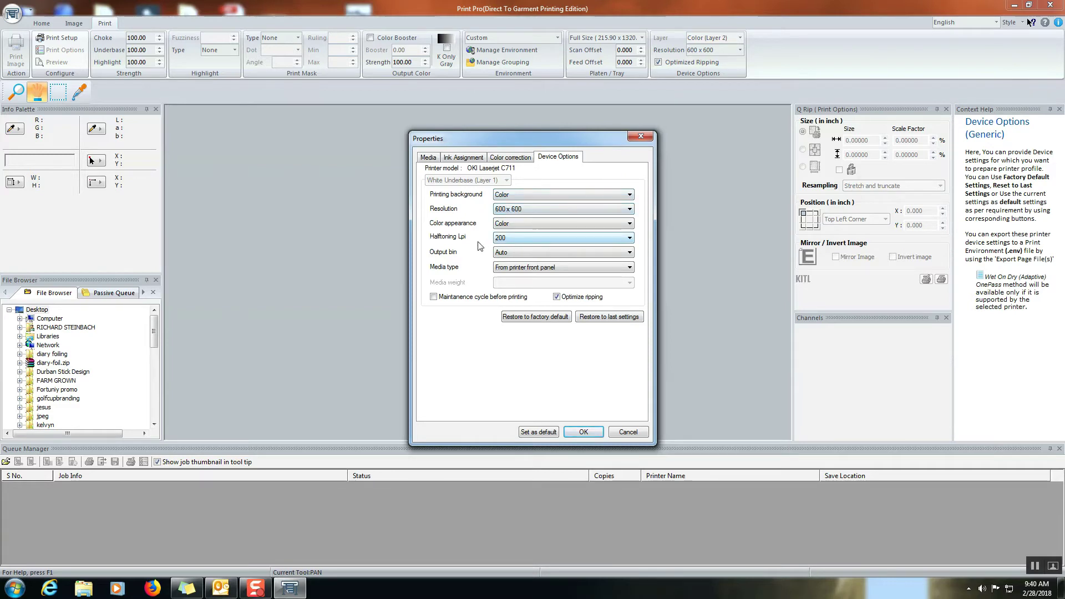
{"action": "left_click", "coordinate": [553, 433]}
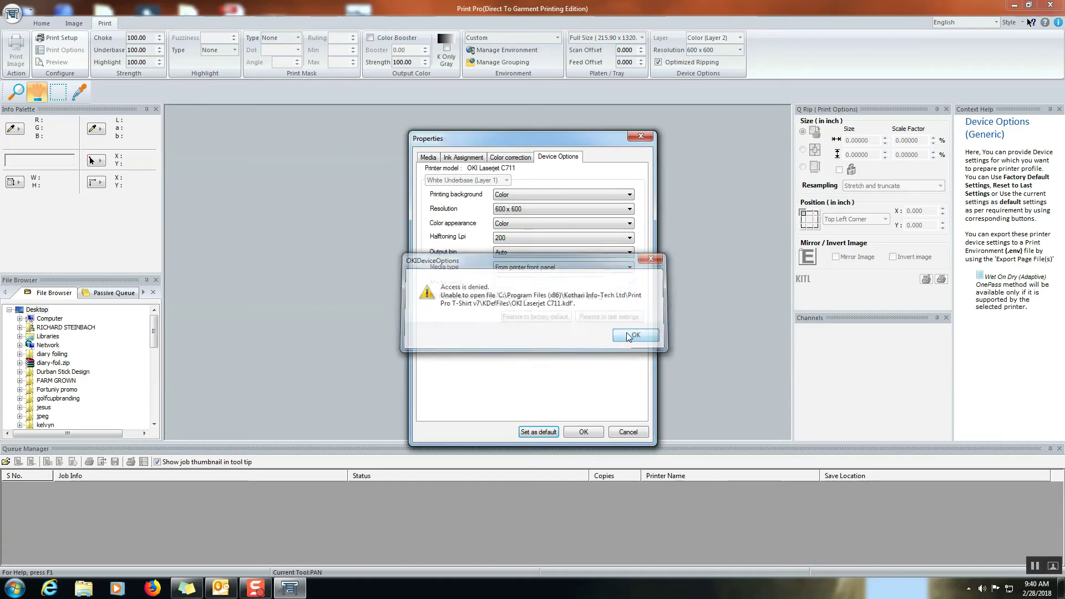
Dismiss both access-denied errors, including a retry on Media settings, and close Properties with OK
{"action": "left_click", "coordinate": [649, 331]}
{"action": "left_click", "coordinate": [423, 158]}
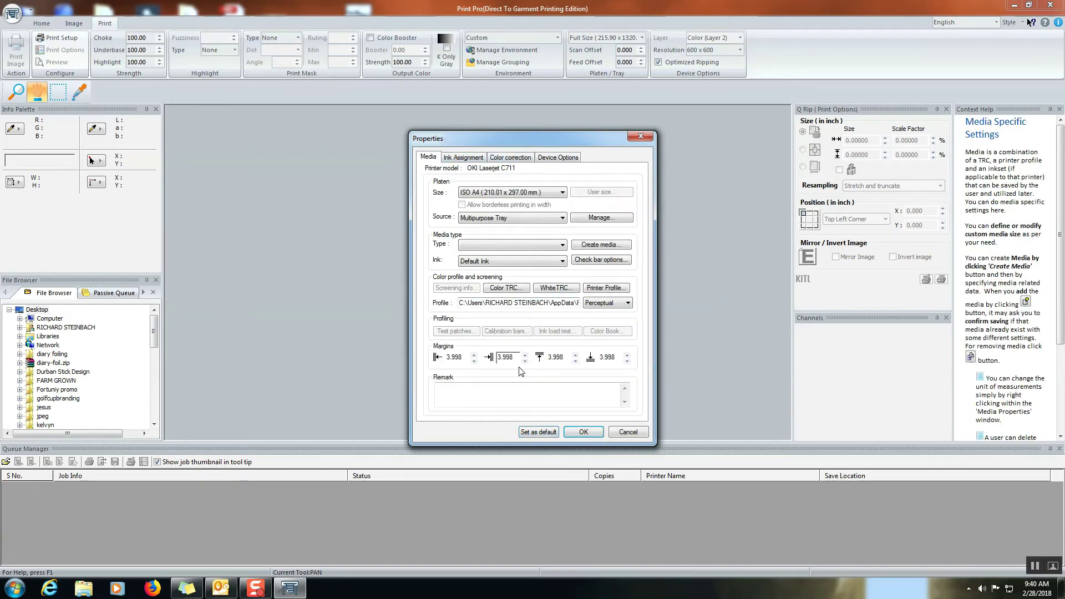
{"action": "left_click", "coordinate": [545, 431]}
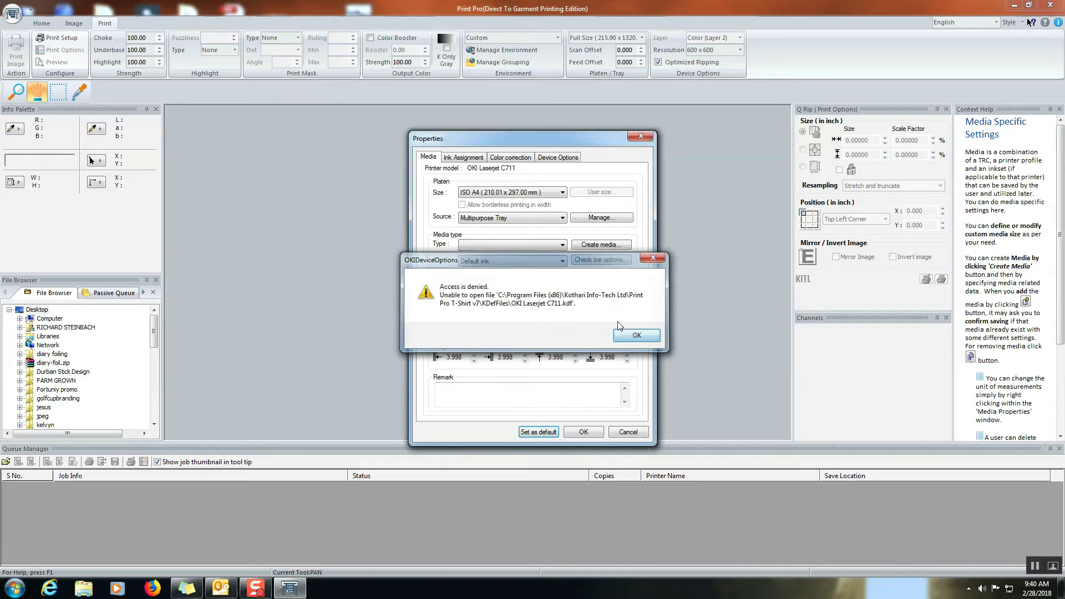
{"action": "left_click", "coordinate": [632, 334]}
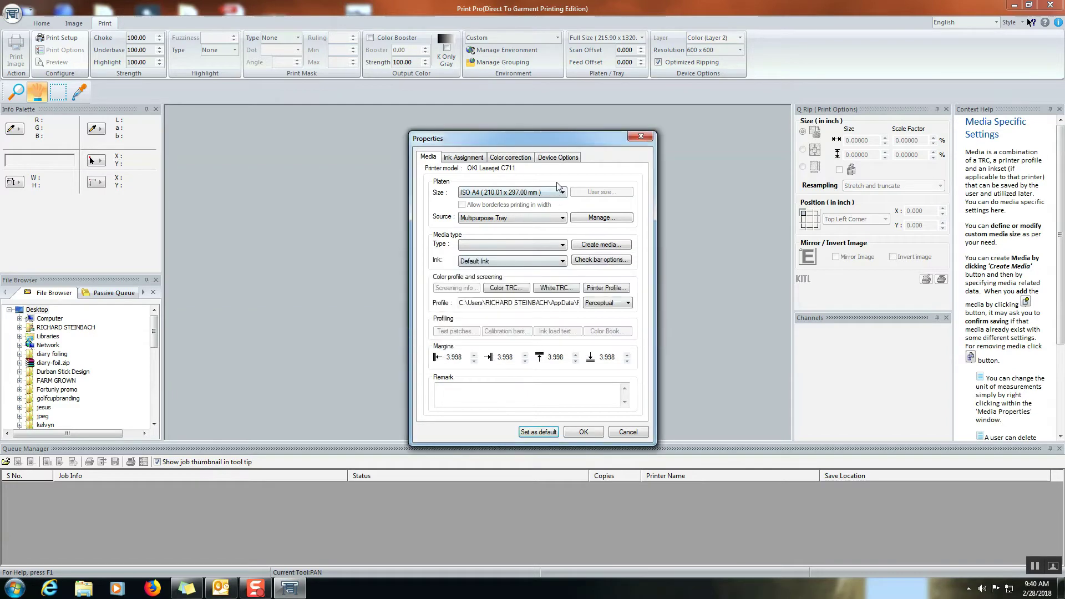
{"action": "left_click", "coordinate": [582, 435]}
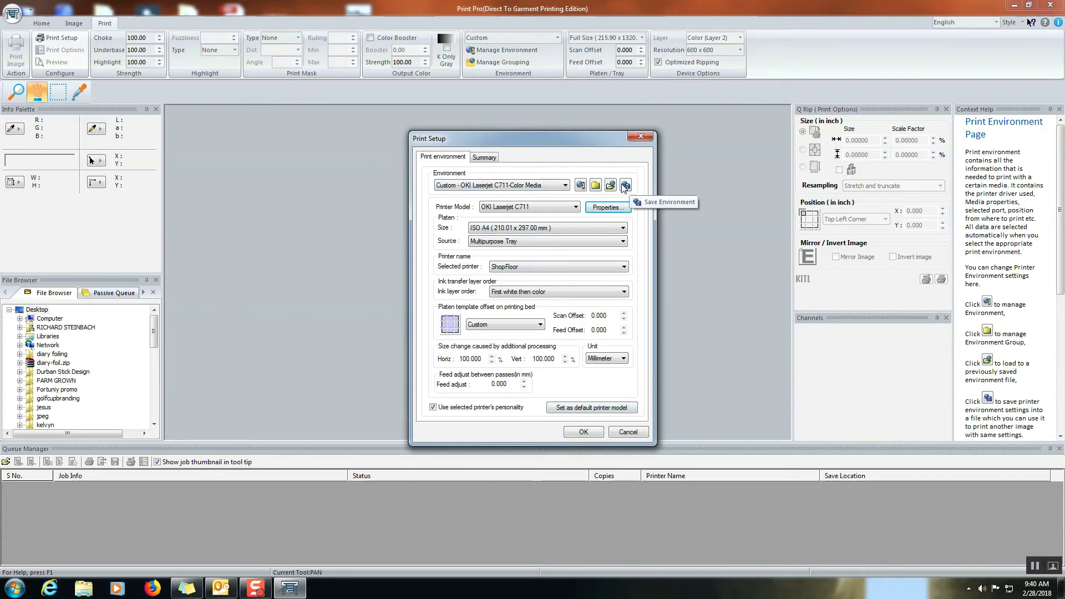
Overwrite OKI C711 Color Media CMY.env, make this printer model default, and close Print Setup
{"action": "left_click", "coordinate": [626, 186]}
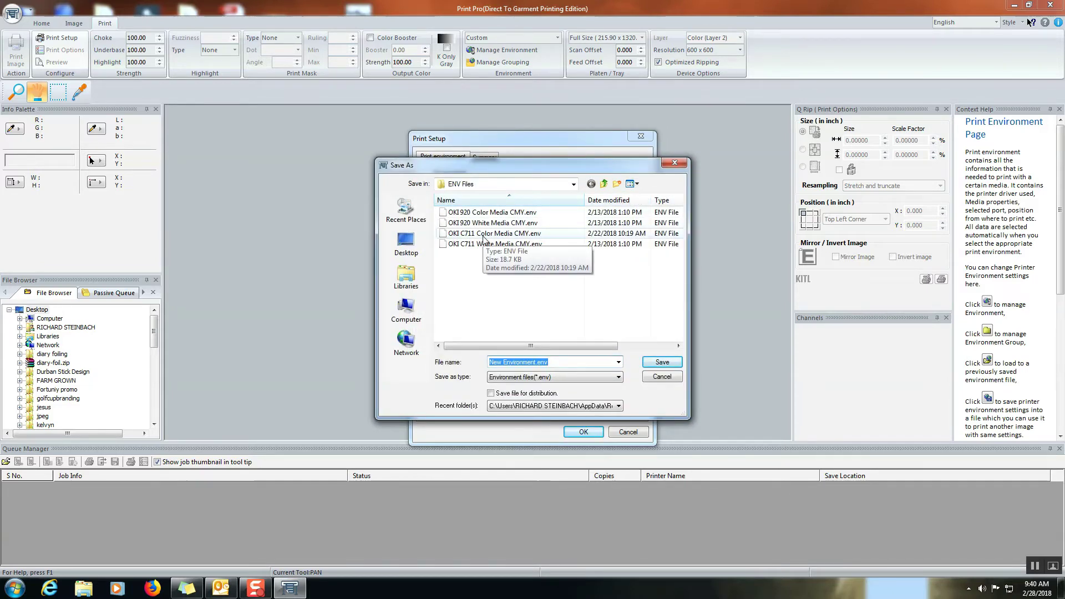
{"action": "left_click", "coordinate": [483, 234]}
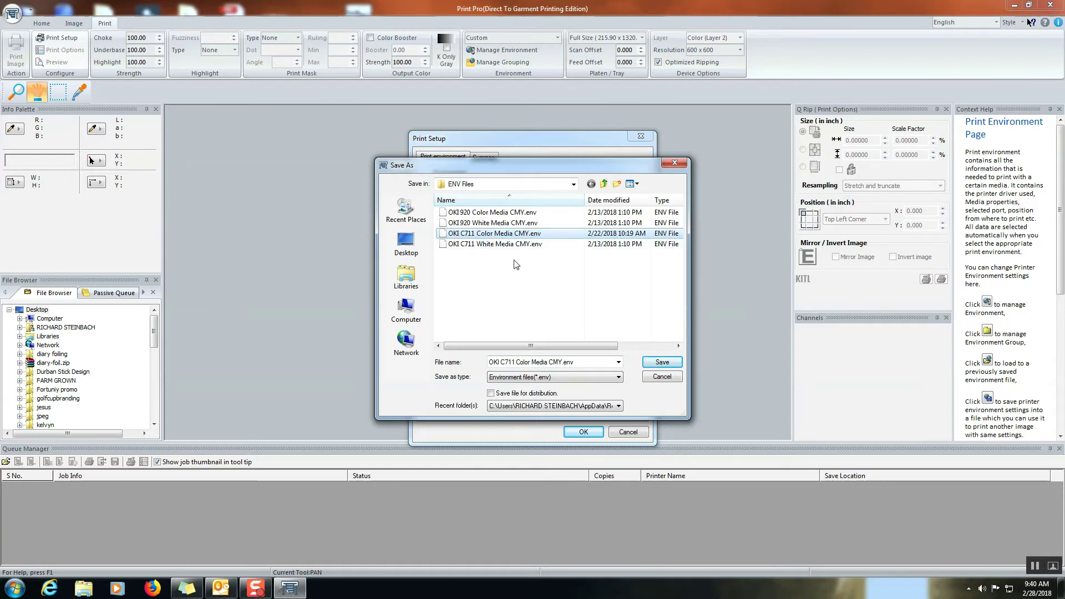
{"action": "left_click", "coordinate": [661, 362]}
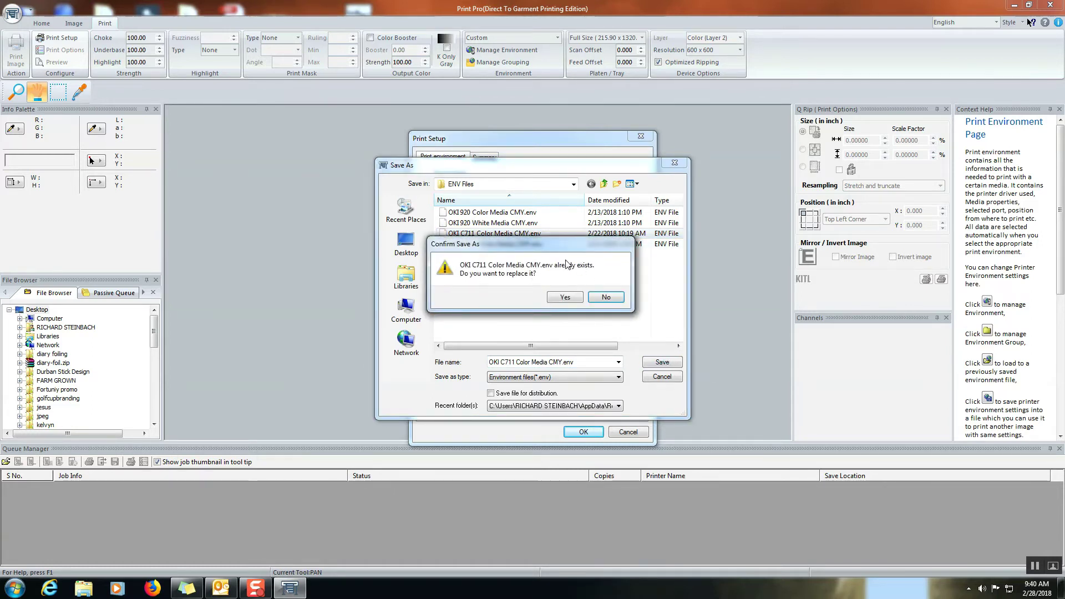
{"action": "left_click", "coordinate": [565, 298]}
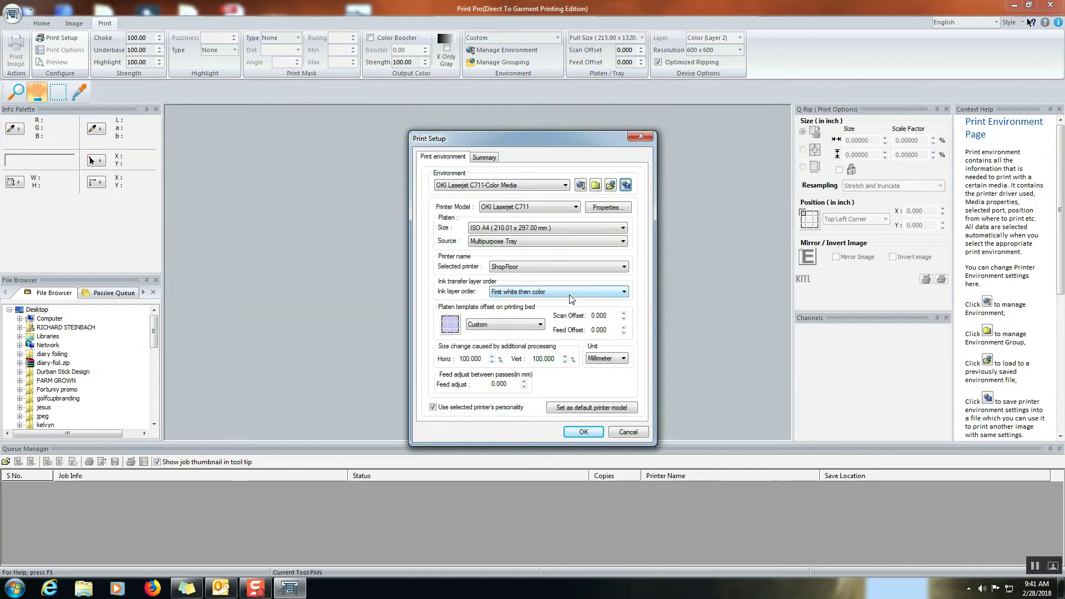
{"action": "left_click", "coordinate": [592, 409]}
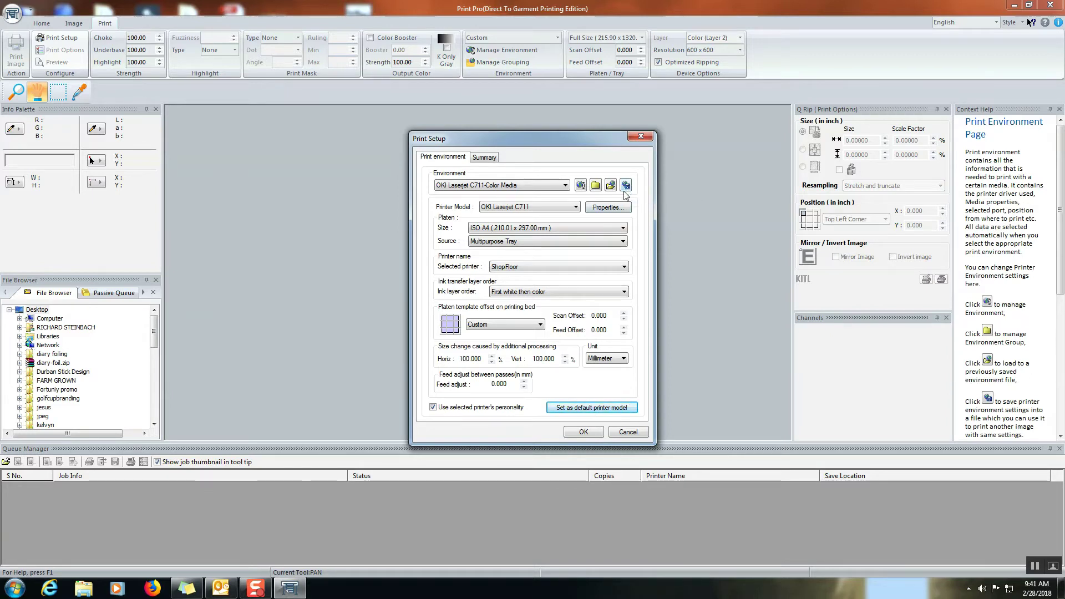
{"action": "left_click", "coordinate": [598, 434]}
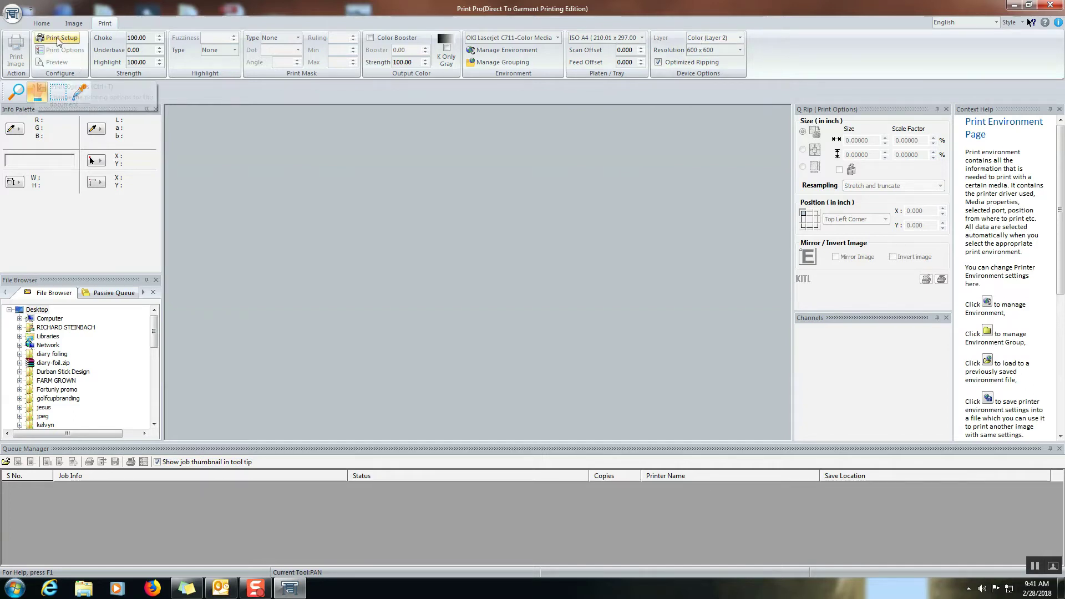
Open 4GS.psd from the MEGA AD folder and shift its window slightly right
{"action": "left_click", "coordinate": [12, 13]}
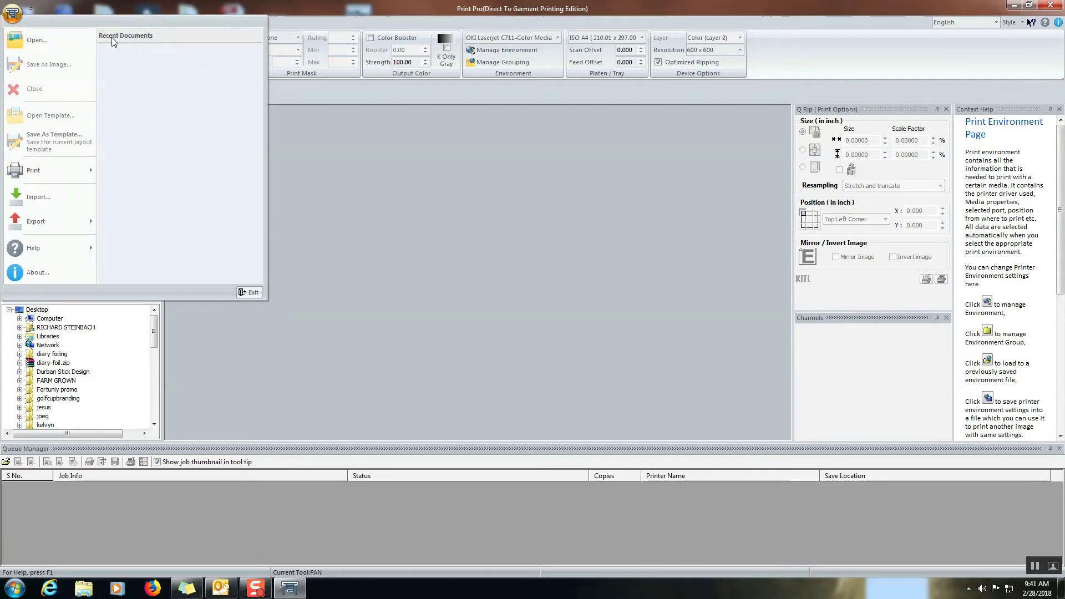
{"action": "left_click", "coordinate": [71, 41]}
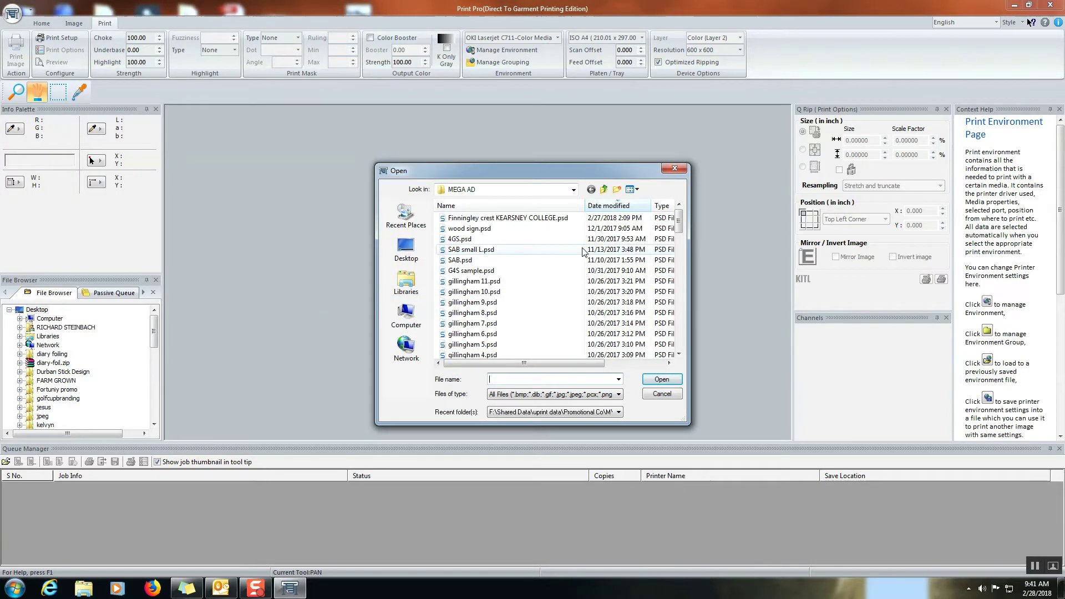
{"action": "left_click", "coordinate": [574, 189]}
{"action": "left_click", "coordinate": [504, 239]}
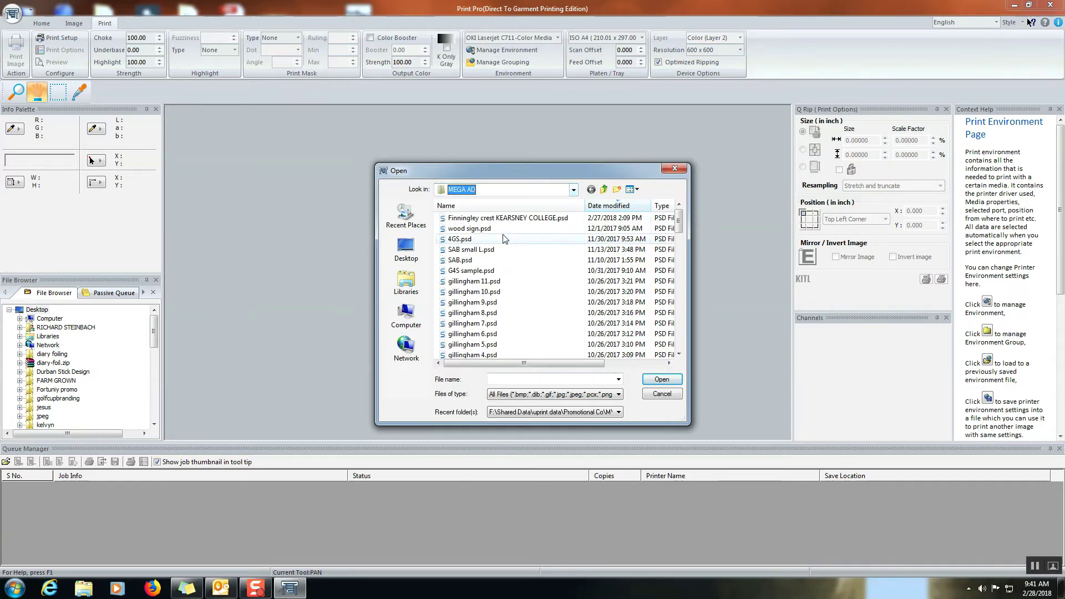
{"action": "left_click", "coordinate": [505, 238]}
{"action": "left_click", "coordinate": [662, 378]}
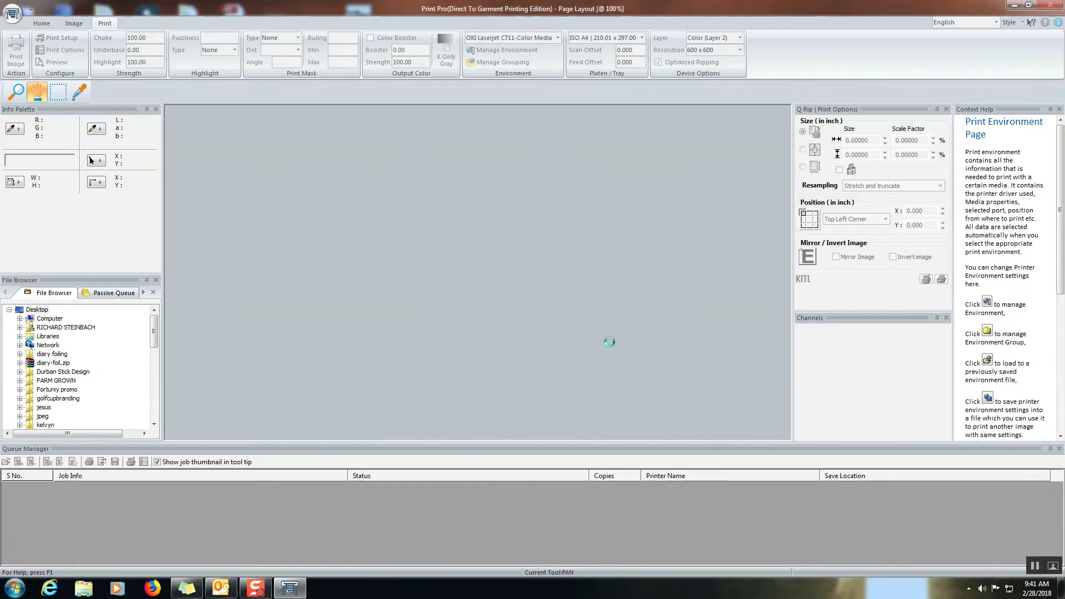
{"action": "left_click_drag", "start_coordinate": [265, 120], "coordinate": [436, 150]}
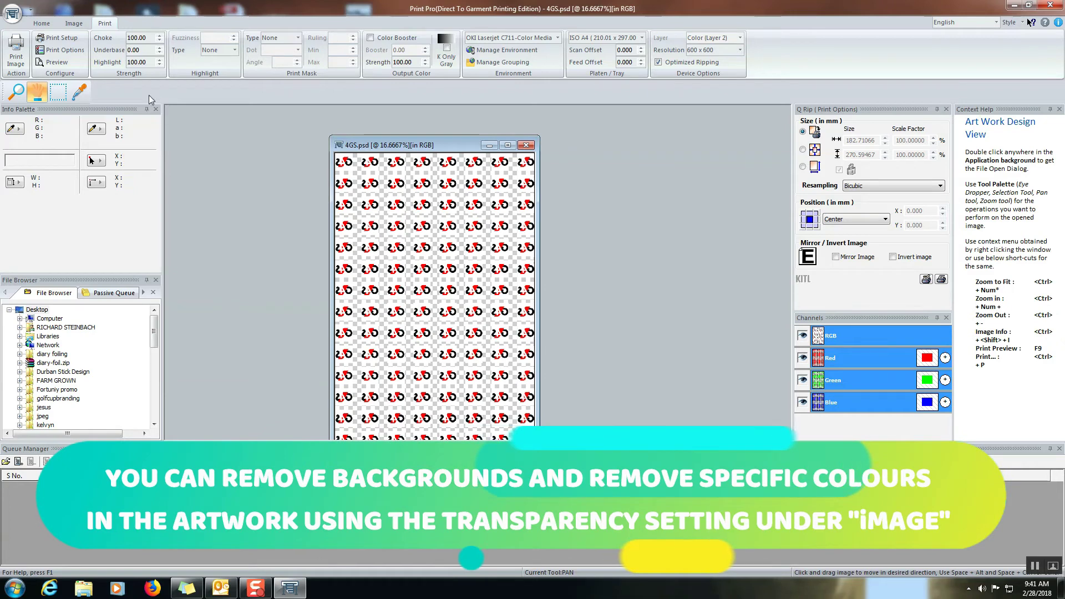
Test sampling the logo red, cancel, then create Transparency 1 with strength 100, fuzziness 10
{"action": "left_click", "coordinate": [73, 24]}
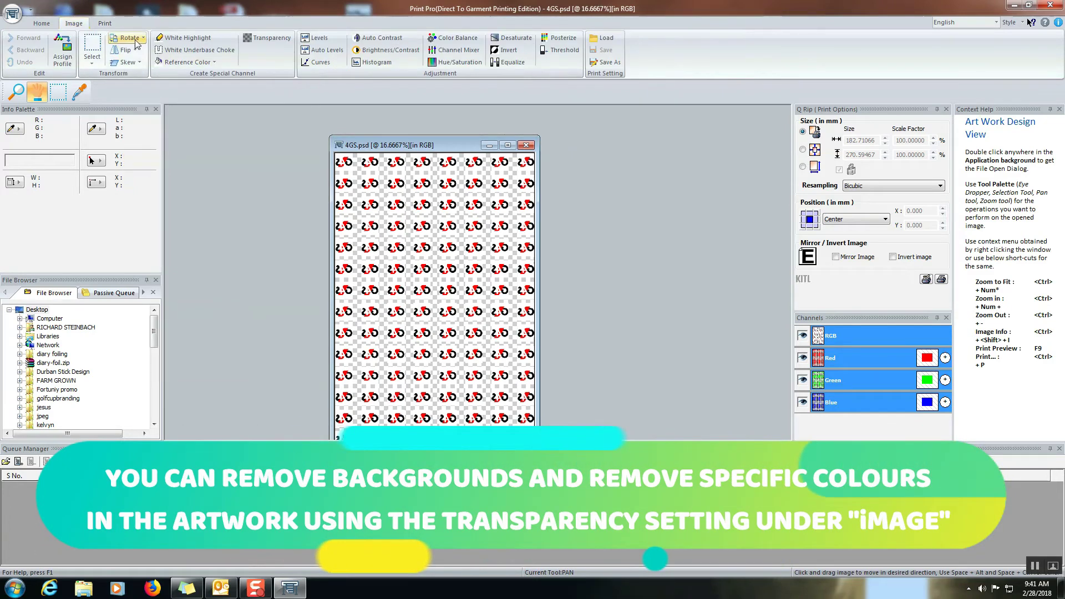
{"action": "left_click", "coordinate": [269, 38]}
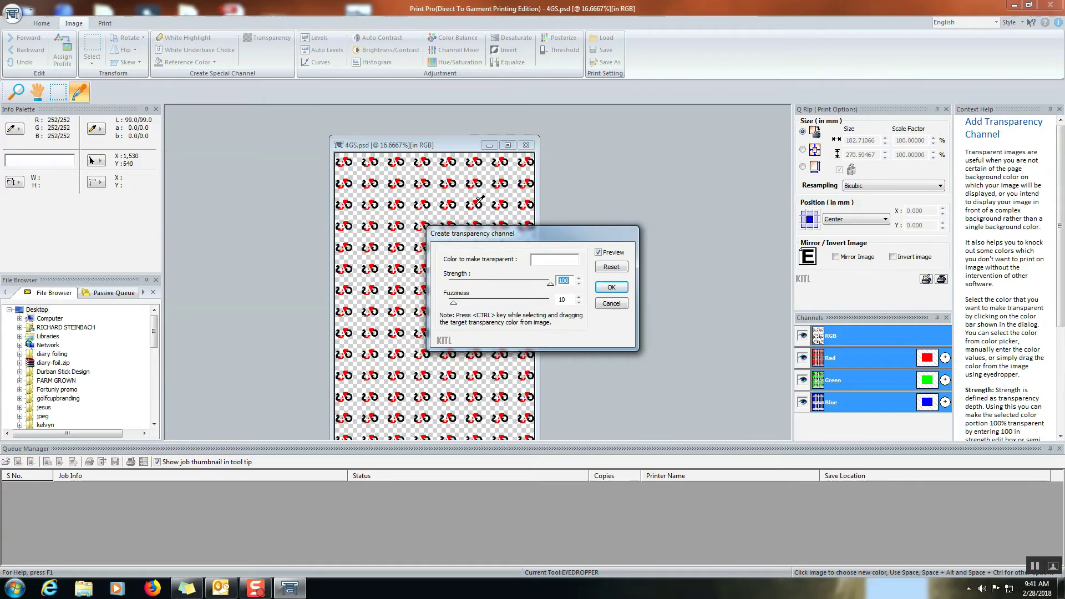
{"action": "left_click", "coordinate": [475, 203]}
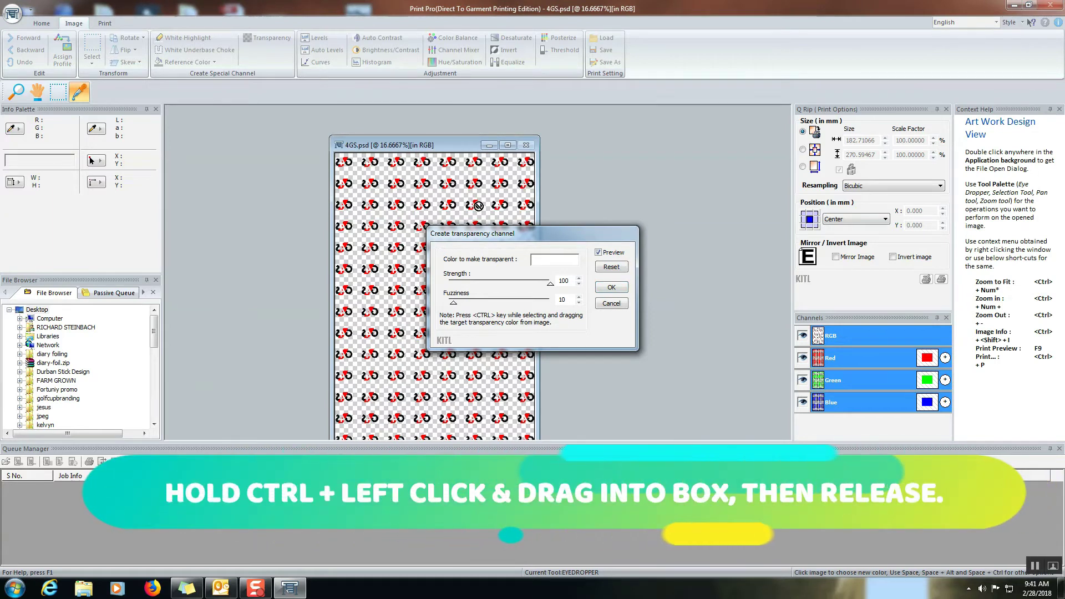
{"action": "left_click_drag", "start_coordinate": [478, 205], "coordinate": [546, 264]}
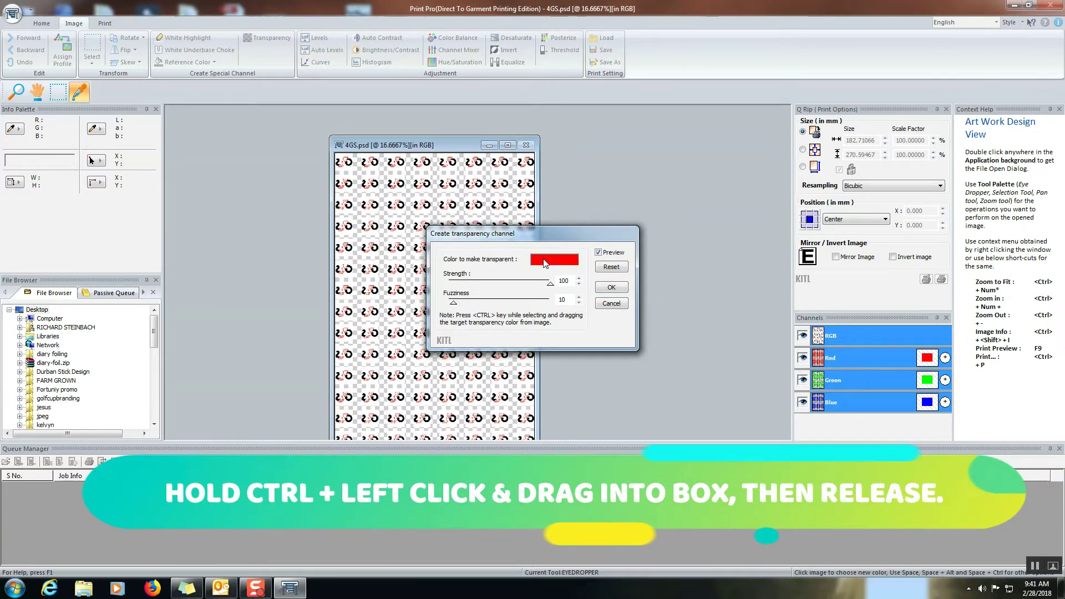
{"action": "left_click", "coordinate": [612, 303]}
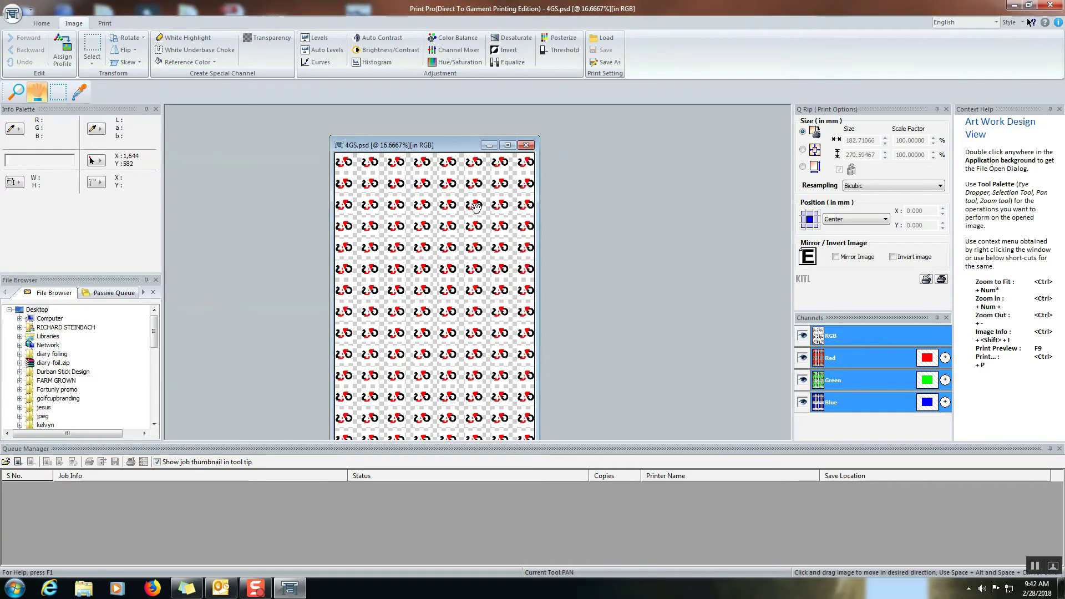
{"action": "left_click", "coordinate": [269, 38]}
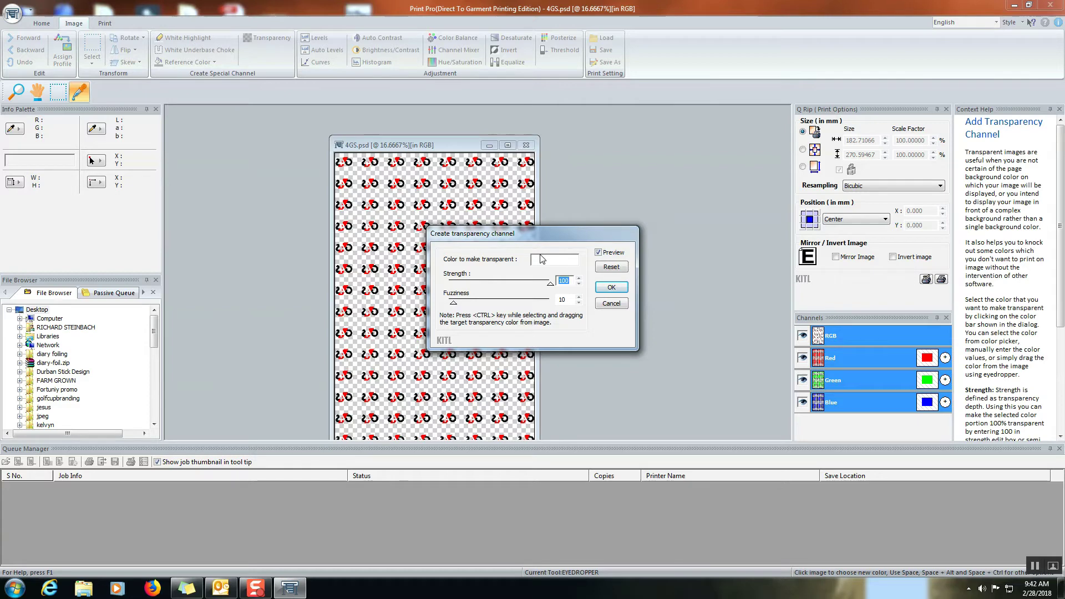
{"action": "left_click", "coordinate": [610, 288]}
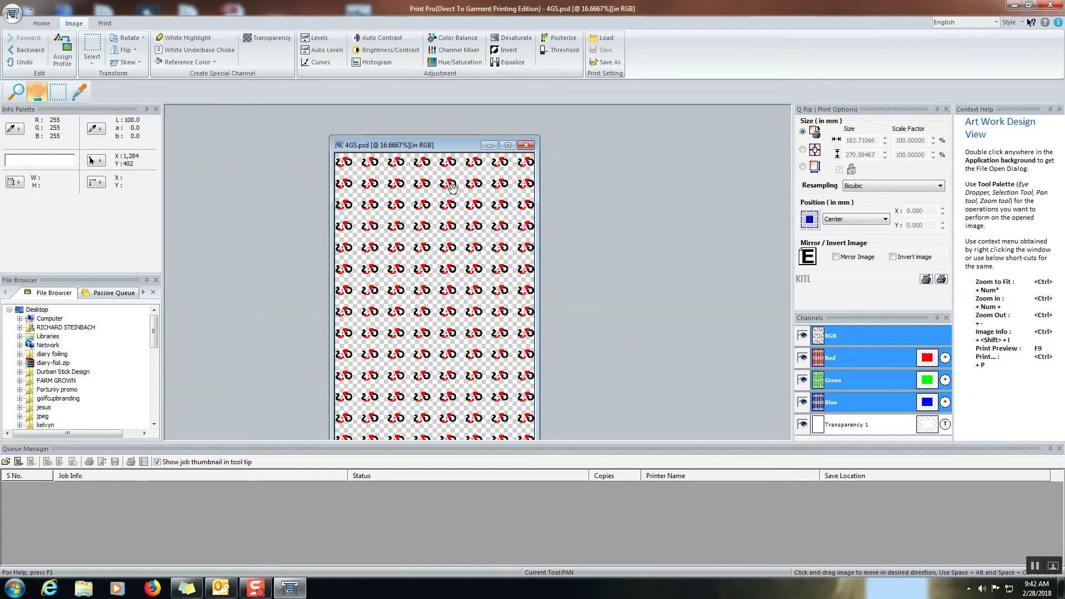
{"action": "left_click", "coordinate": [16, 92]}
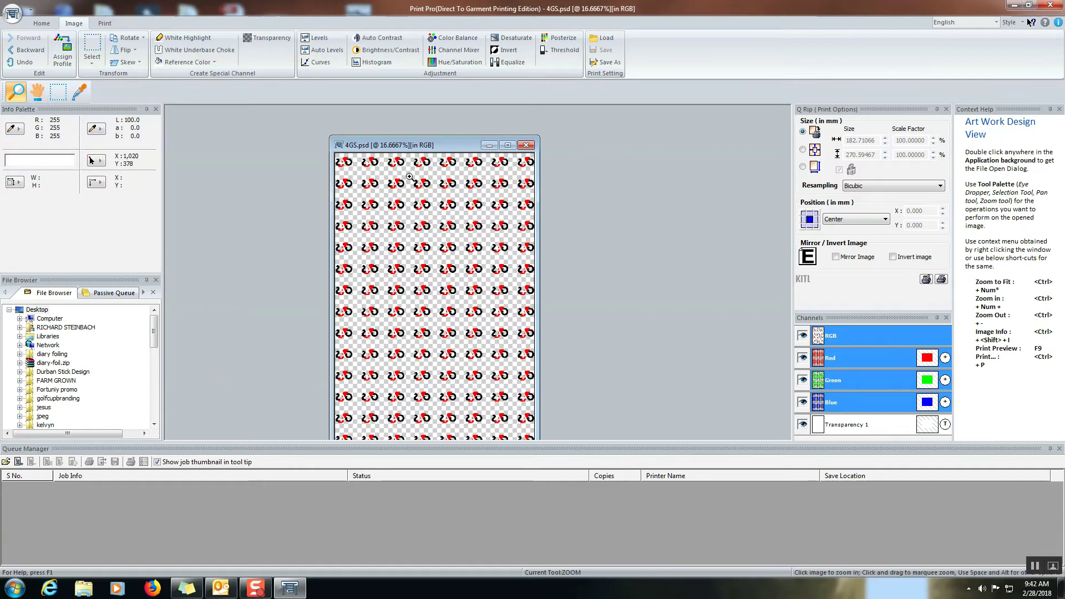
Zoom the logo tiles to 66.67% and bring up the Print tab settings
{"action": "left_click", "coordinate": [423, 191]}
{"action": "left_click", "coordinate": [427, 208]}
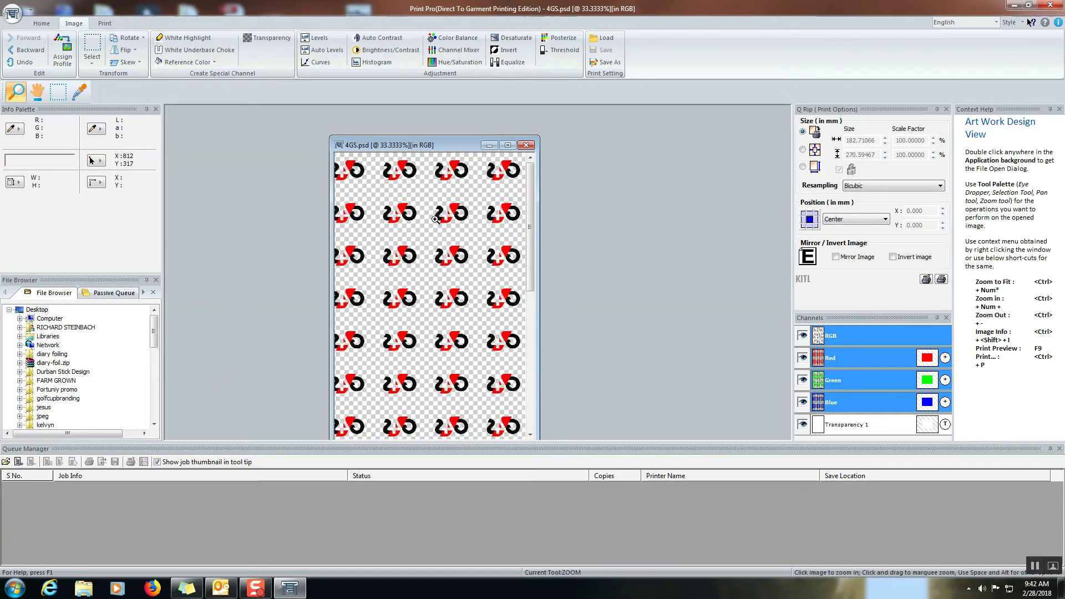
{"action": "left_click", "coordinate": [446, 230]}
{"action": "left_click", "coordinate": [453, 242]}
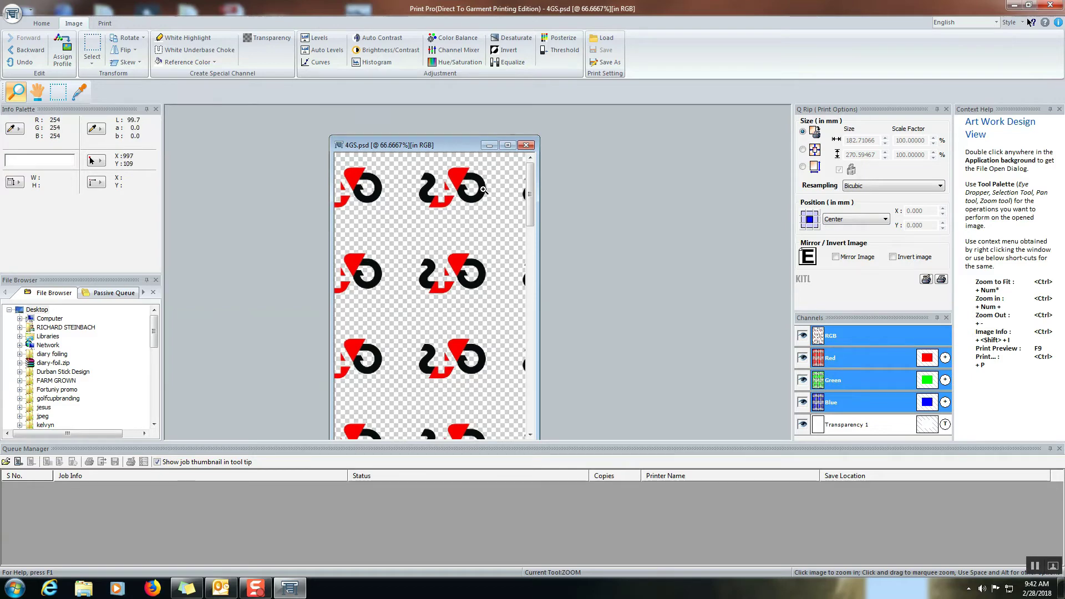
{"action": "left_click", "coordinate": [44, 27]}
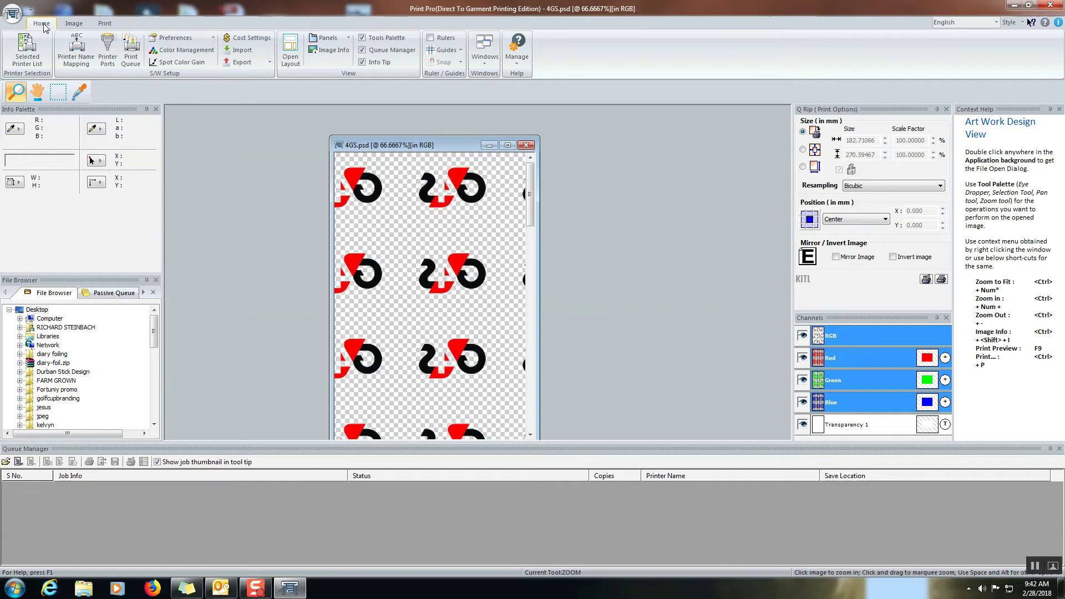
{"action": "left_click", "coordinate": [105, 23]}
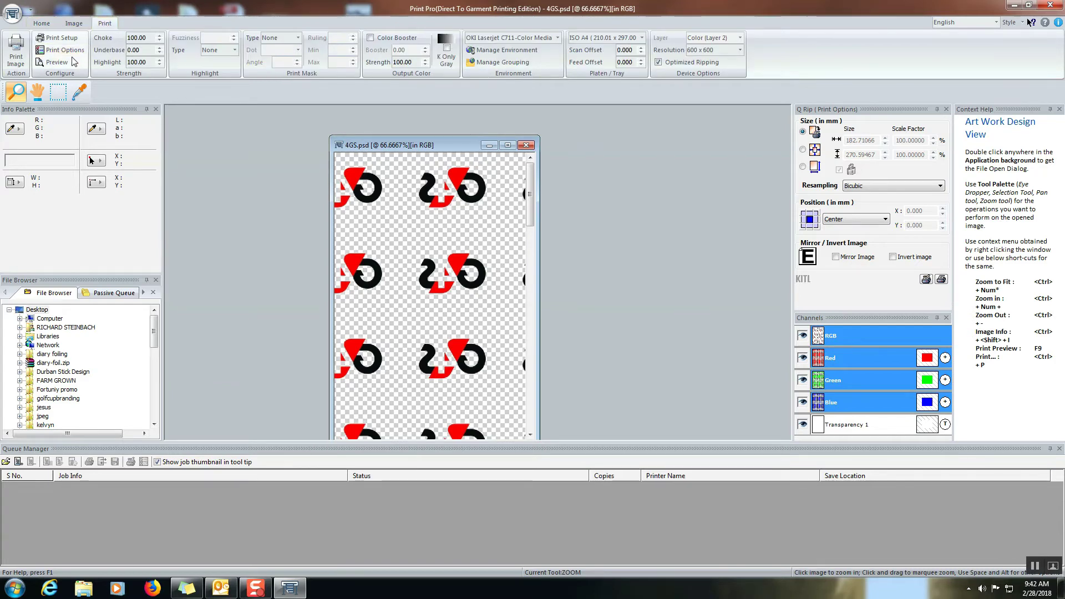
Preview the print, toggle Mirror Image on then off, and reopen the preview
{"action": "left_click", "coordinate": [56, 62]}
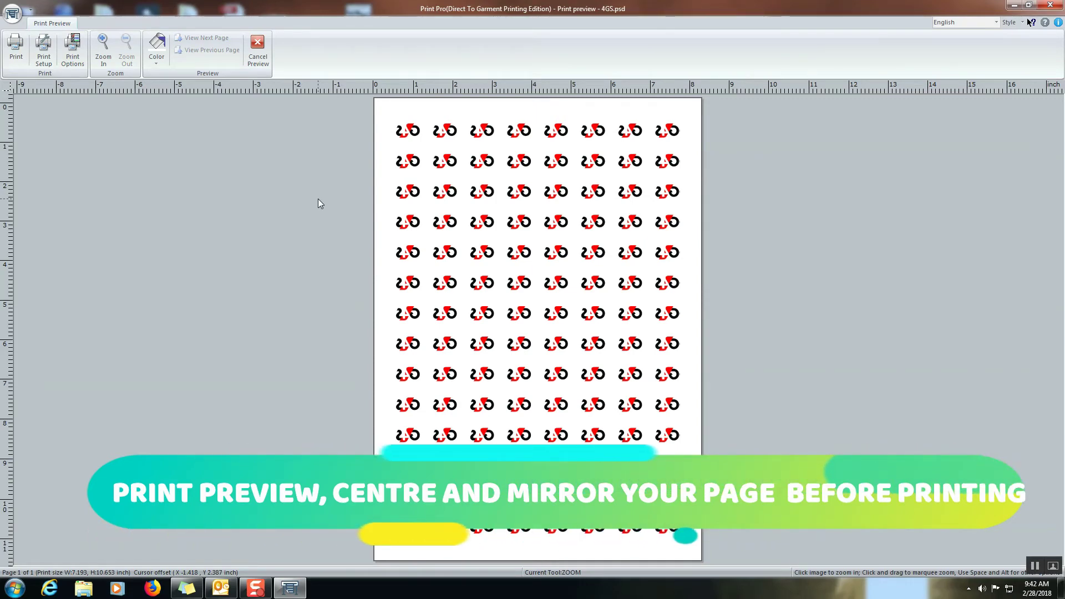
{"action": "left_click", "coordinate": [72, 53]}
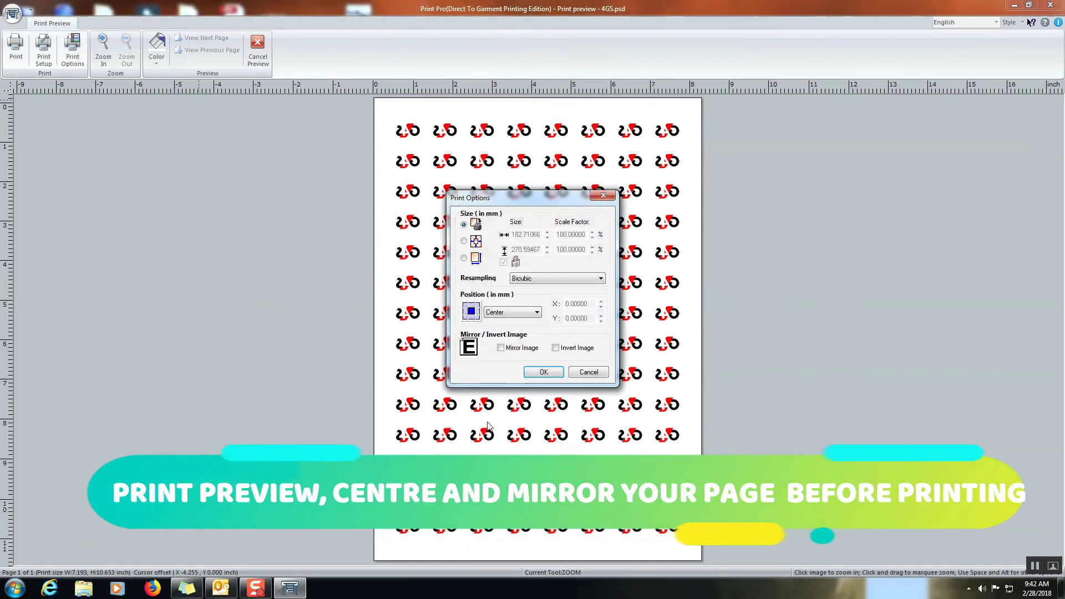
{"action": "left_click", "coordinate": [542, 373]}
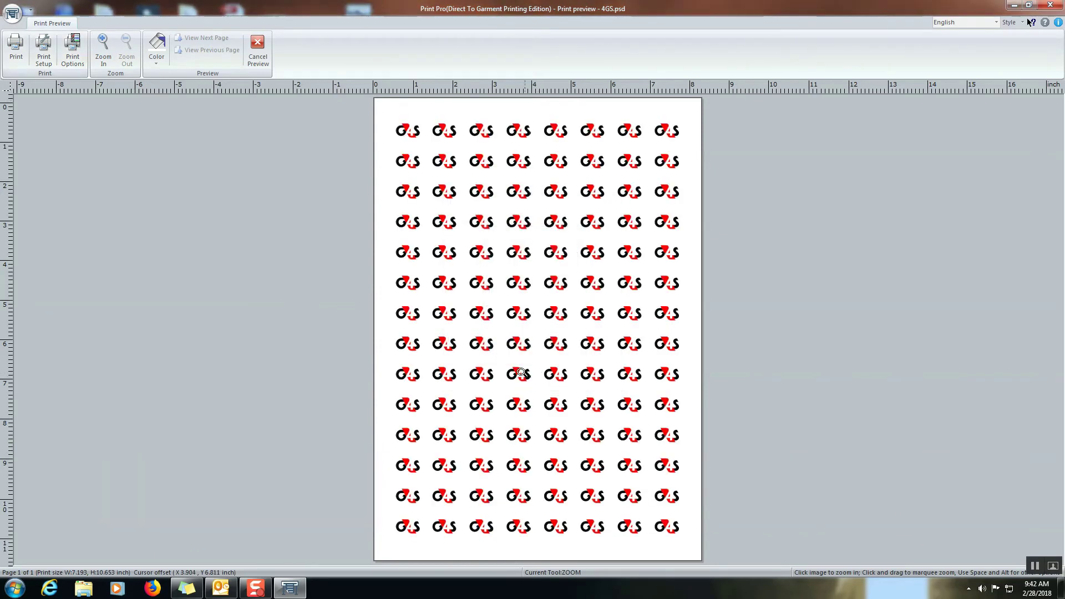
{"action": "left_click", "coordinate": [71, 58]}
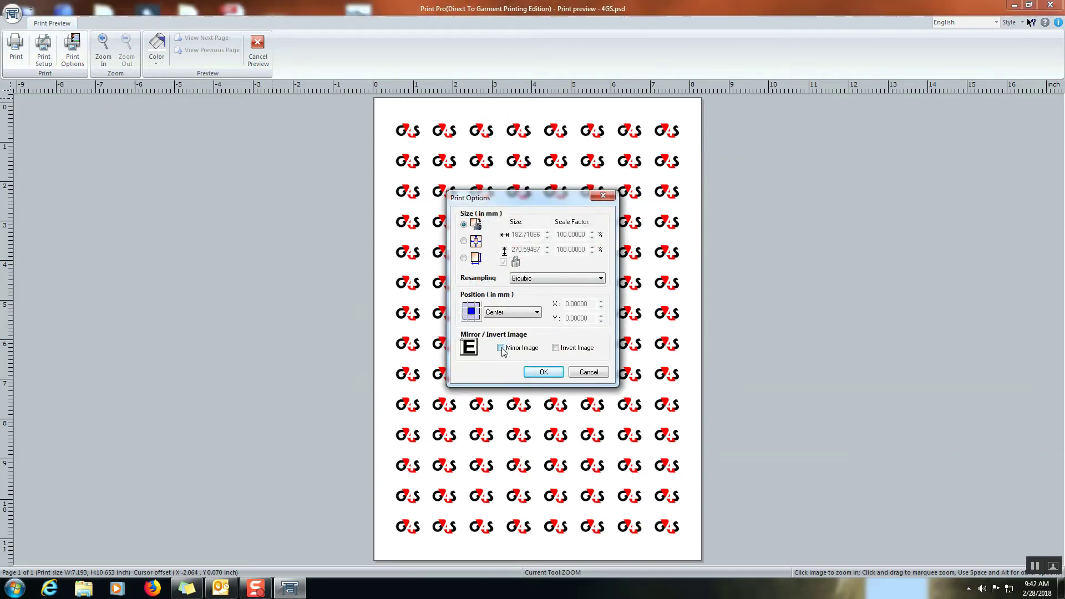
{"action": "left_click", "coordinate": [539, 374]}
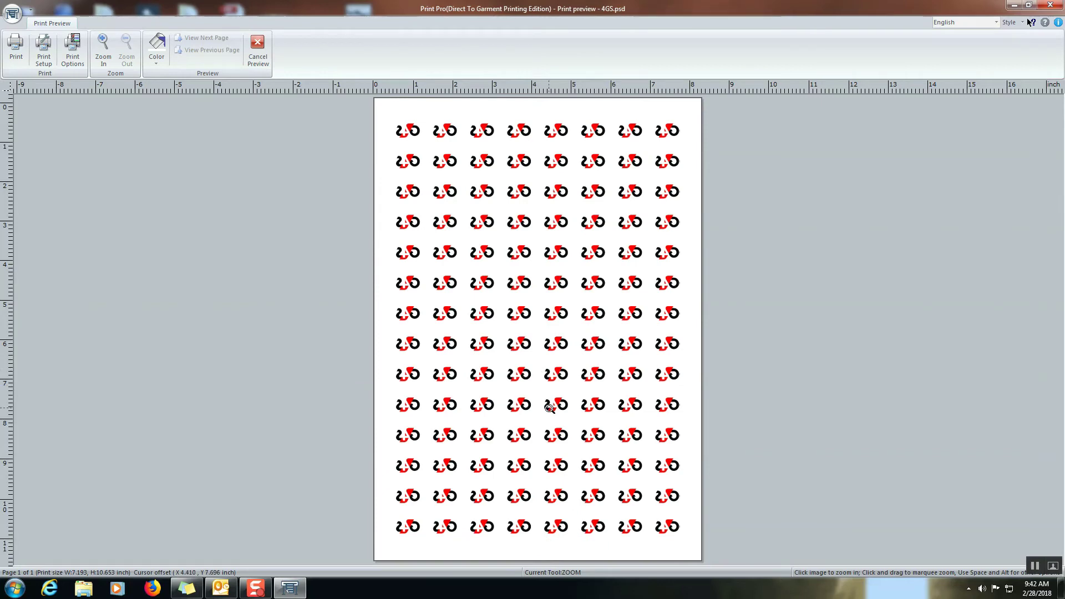
{"action": "left_click", "coordinate": [257, 49]}
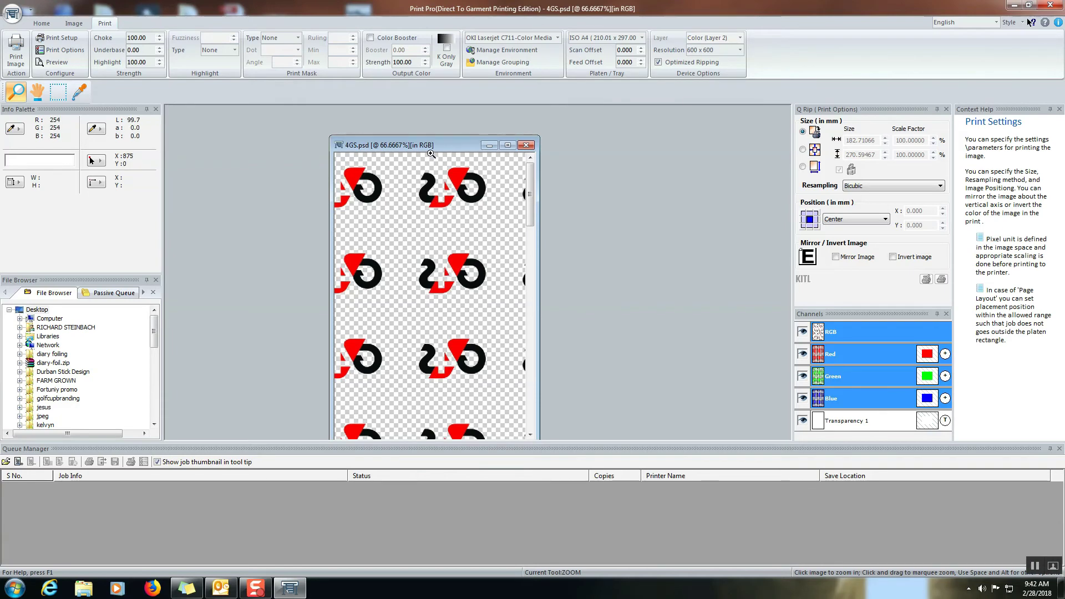
{"action": "left_click", "coordinate": [54, 61]}
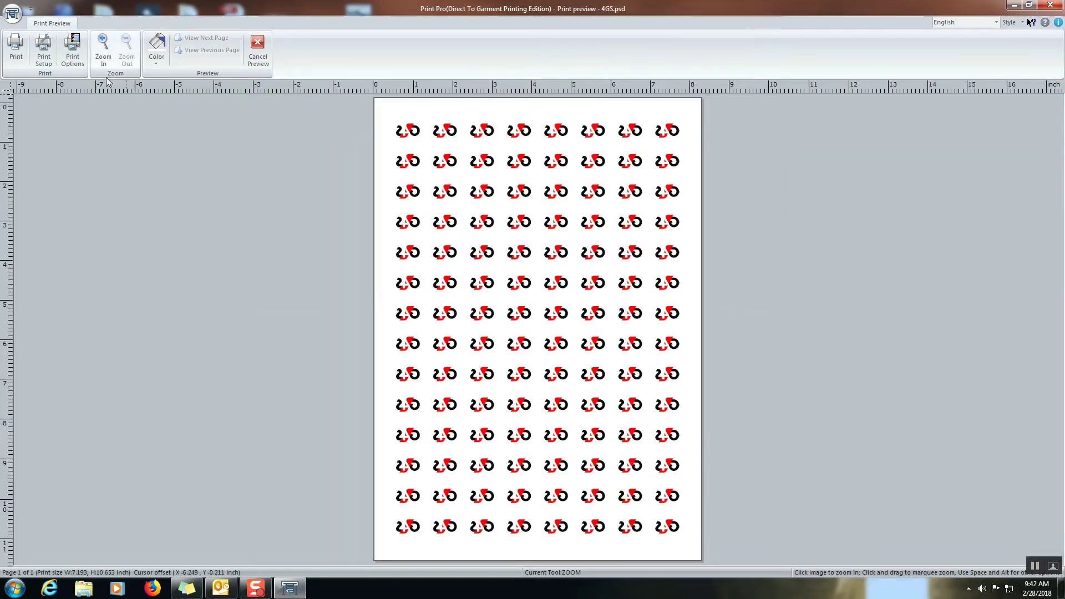
Try yellow and magenta preview backgrounds, settle on dark red, and cancel Print Setup
{"action": "left_click", "coordinate": [161, 61]}
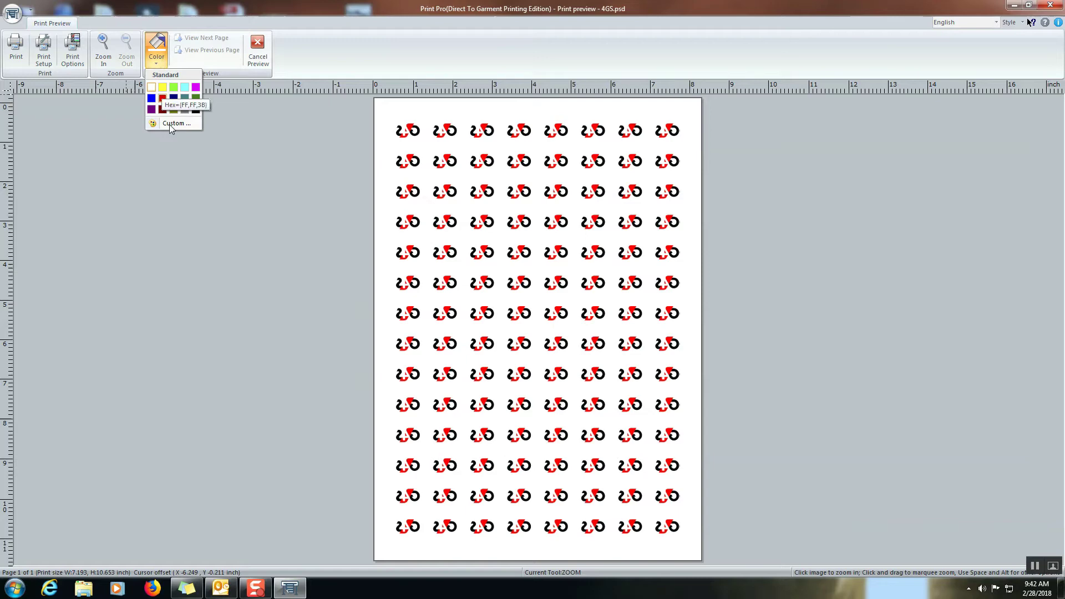
{"action": "left_click", "coordinate": [165, 88]}
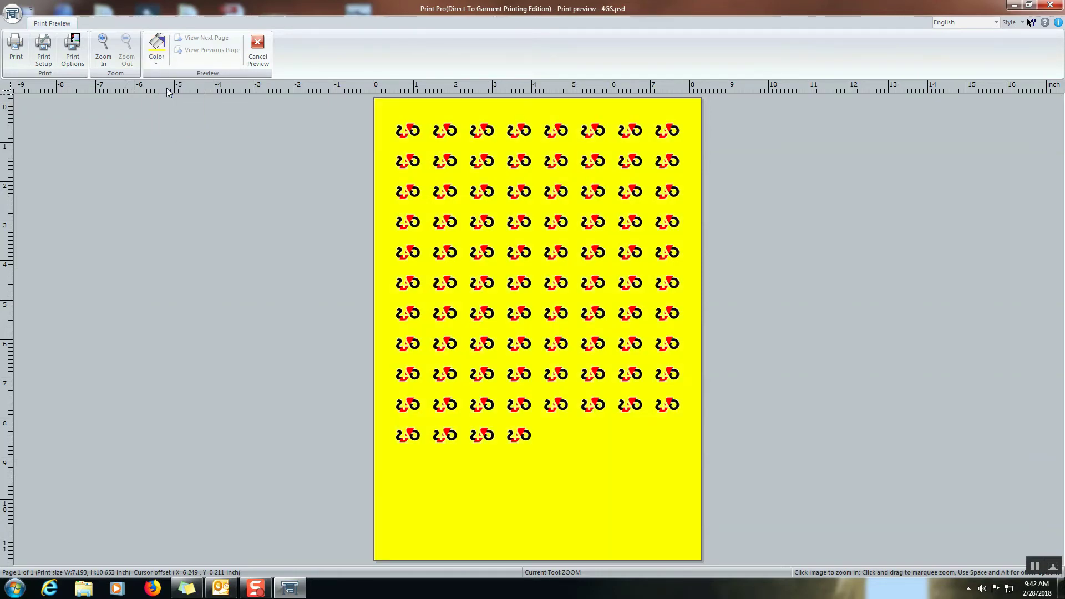
{"action": "left_click", "coordinate": [158, 62]}
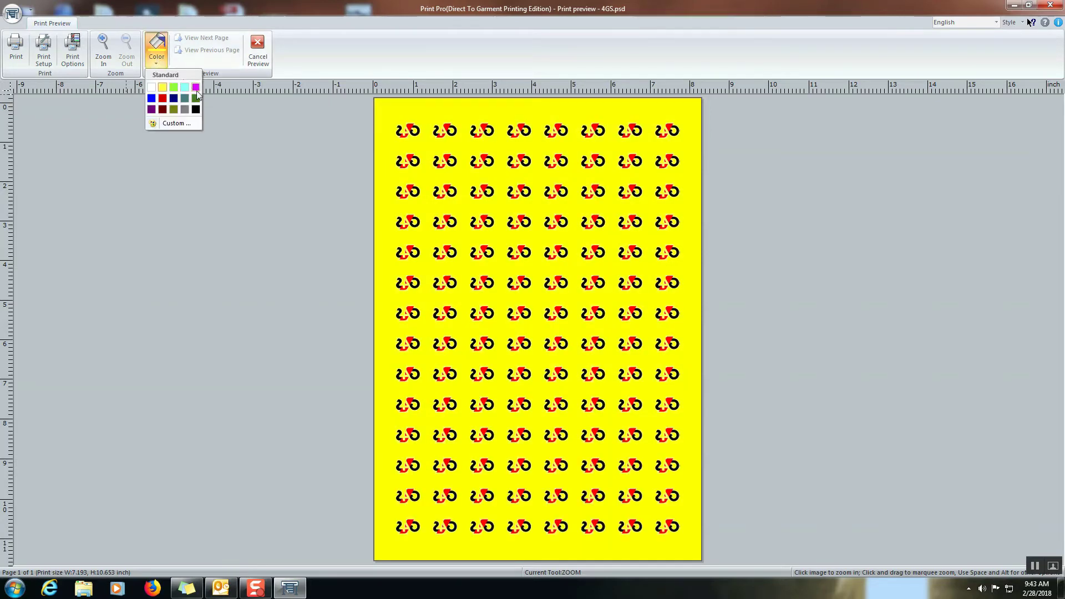
{"action": "left_click", "coordinate": [197, 90]}
{"action": "left_click", "coordinate": [157, 56]}
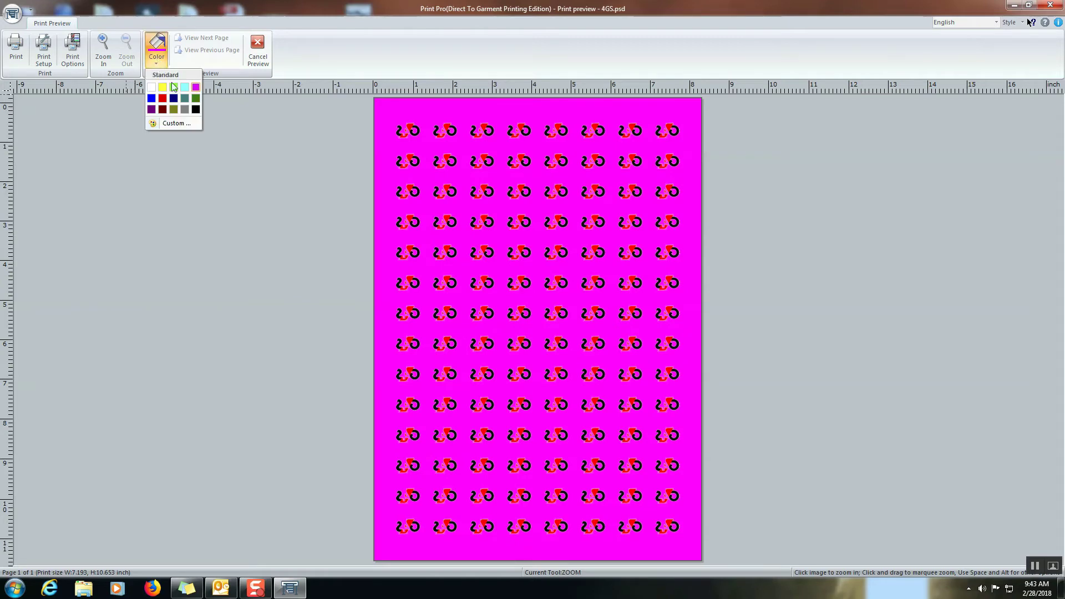
{"action": "left_click", "coordinate": [162, 110]}
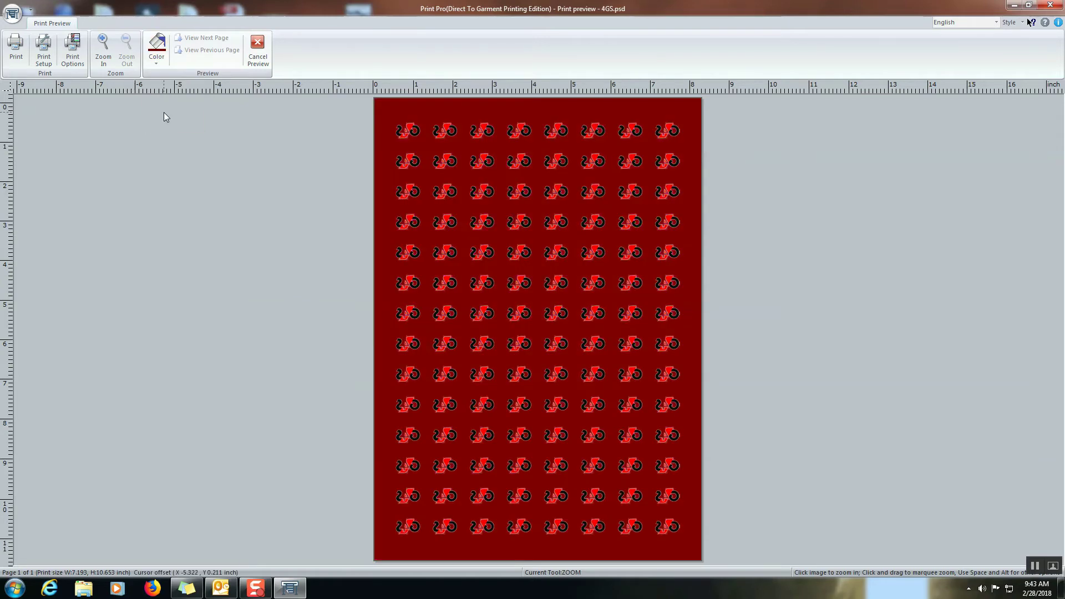
{"action": "left_click", "coordinate": [50, 66]}
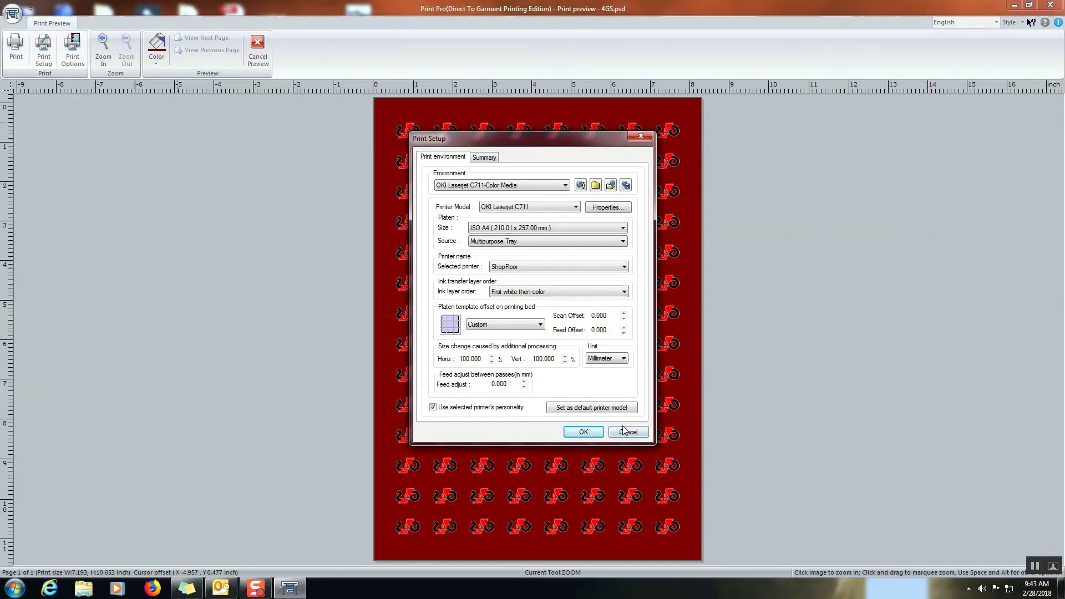
{"action": "left_click", "coordinate": [627, 432]}
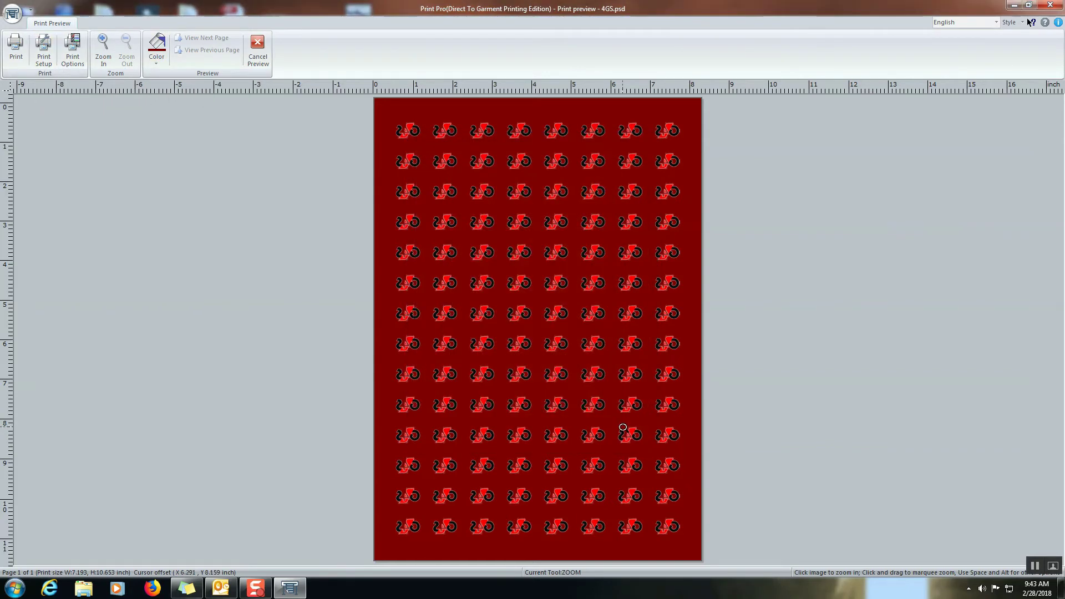
Close the preview, set Underbase to 30, Highlight Type to On the fly, and clear Fuzziness
{"action": "left_click", "coordinate": [258, 61]}
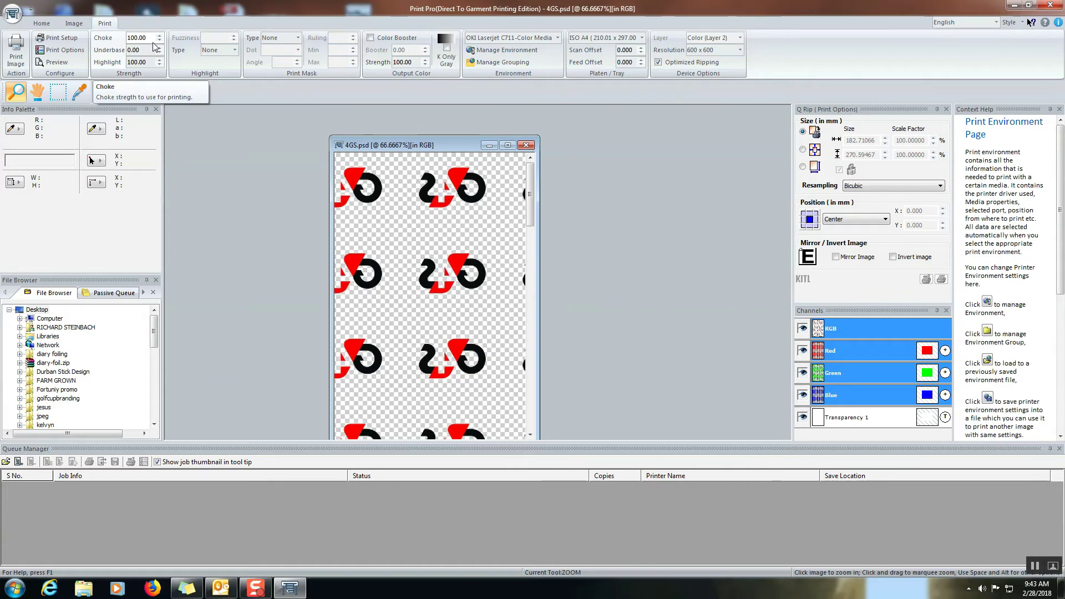
{"action": "double_click", "coordinate": [147, 50]}
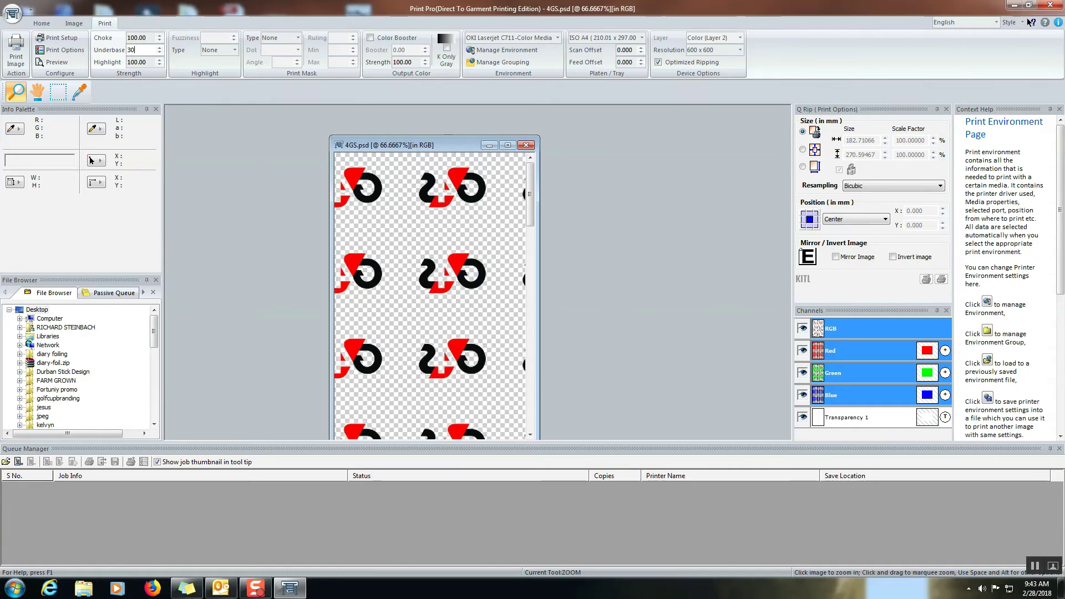
{"action": "left_click", "coordinate": [228, 54]}
{"action": "left_click", "coordinate": [231, 88]}
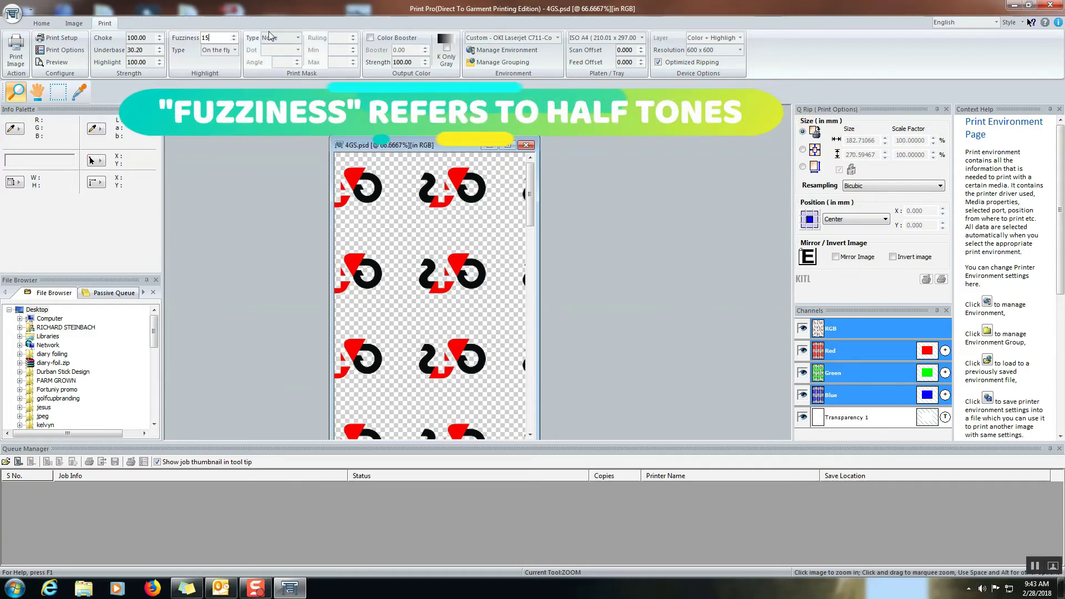
{"action": "key", "text": "BackSpace"}
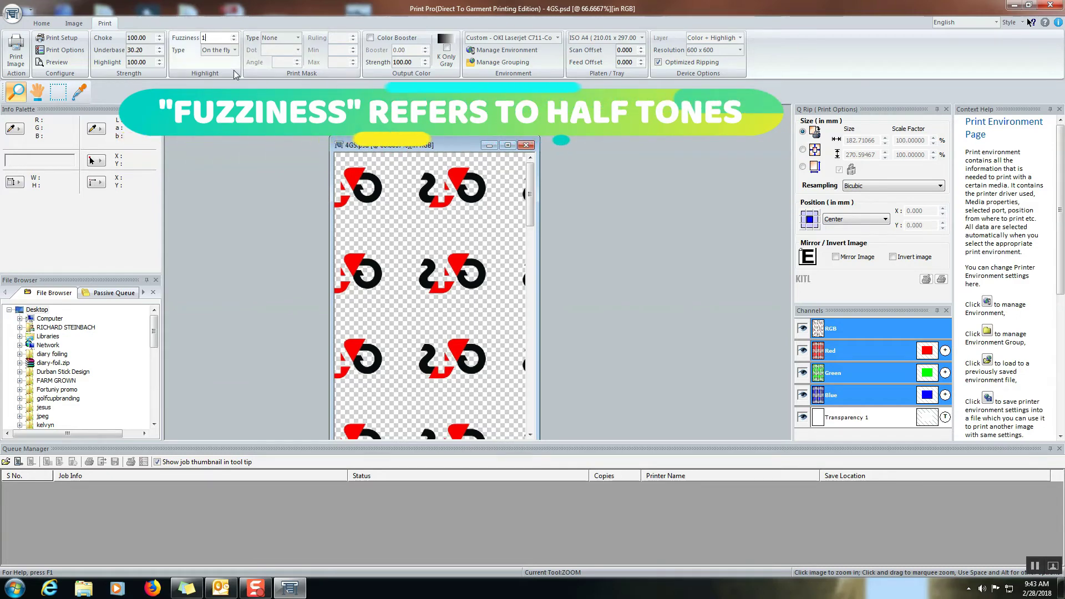
{"action": "key", "text": "BackSpace"}
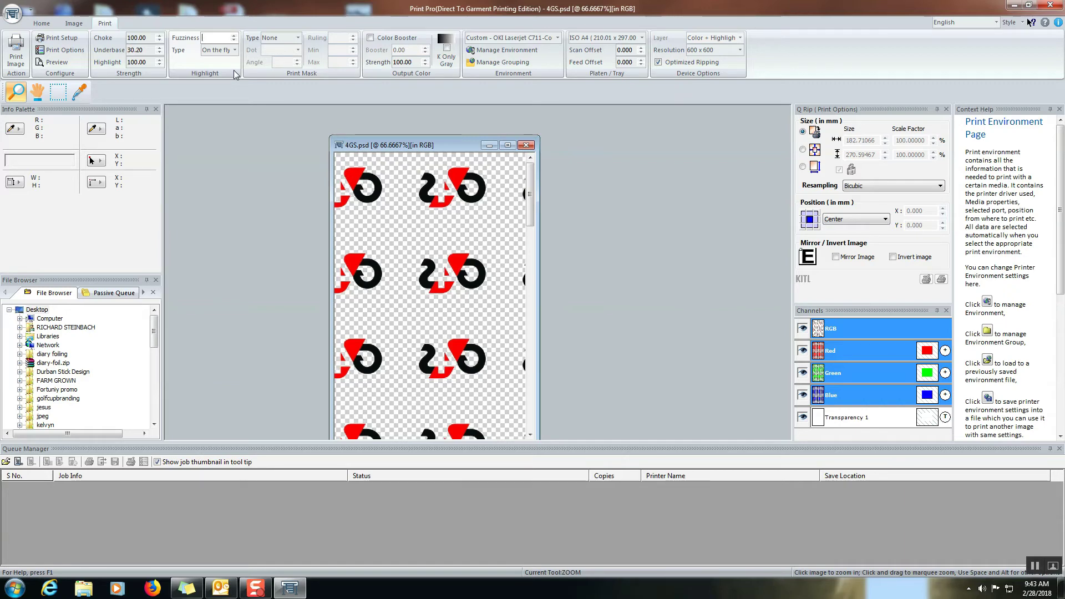
{"action": "left_click_drag", "start_coordinate": [462, 146], "coordinate": [324, 127]}
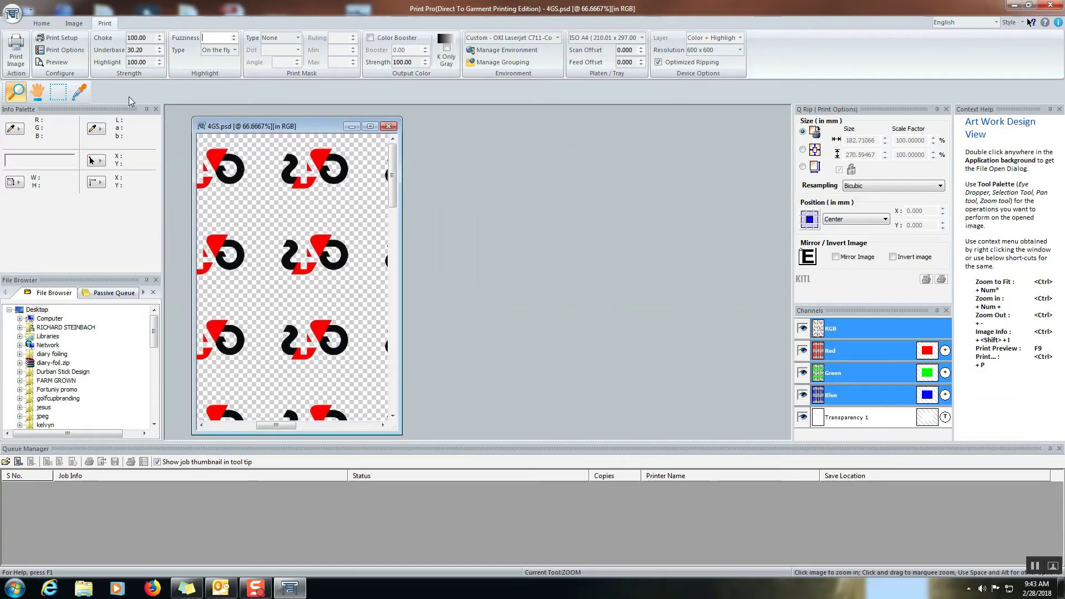
Start opening another image and browse to the Desktop
{"action": "left_click", "coordinate": [13, 12]}
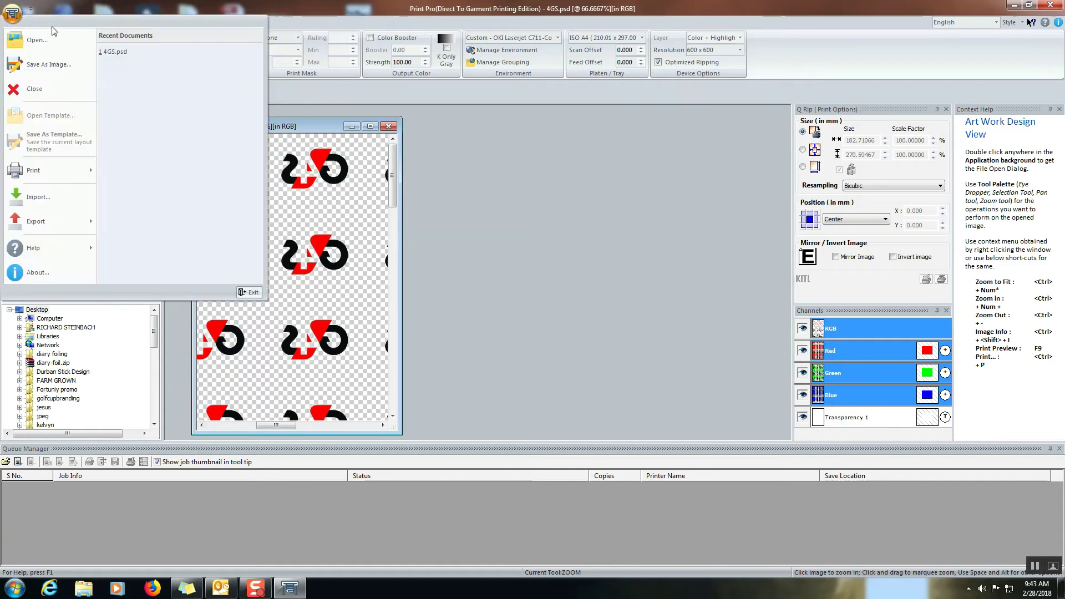
{"action": "left_click", "coordinate": [37, 40]}
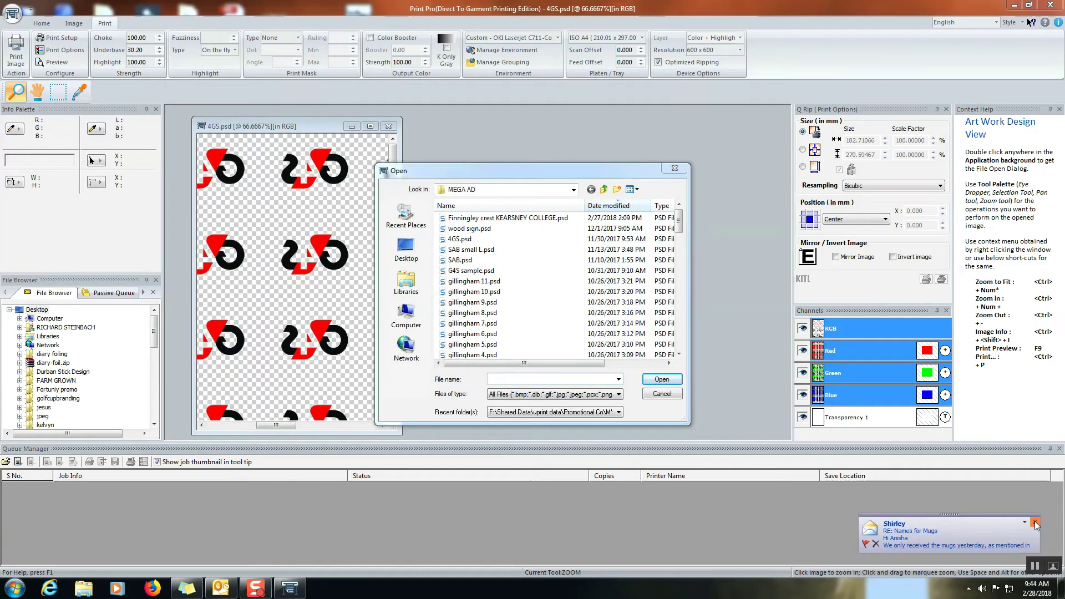
{"action": "left_click", "coordinate": [572, 190]}
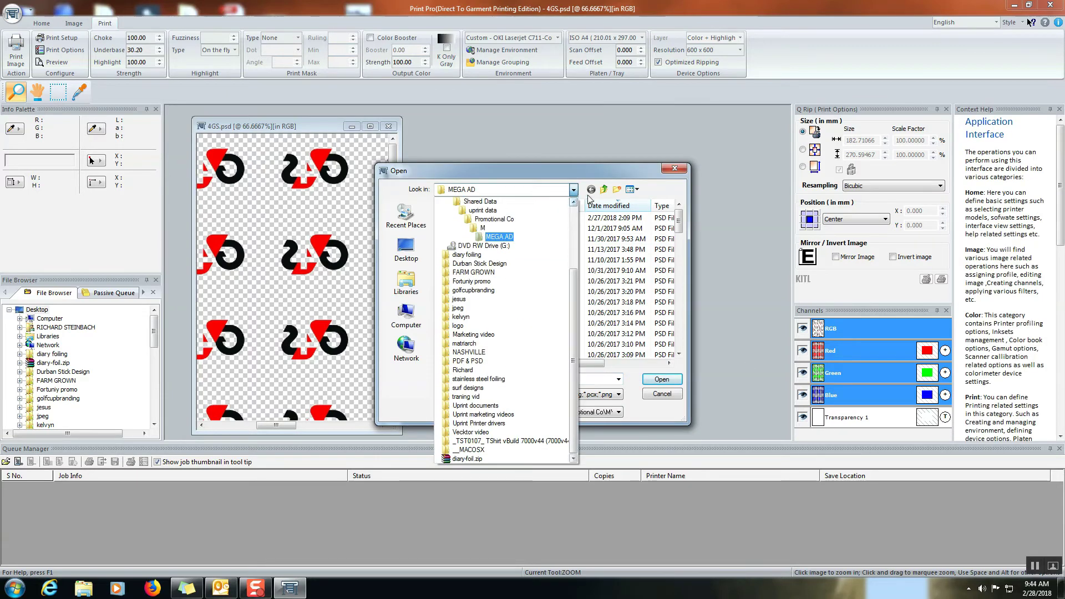
{"action": "left_click", "coordinate": [590, 192]}
{"action": "left_click", "coordinate": [406, 249]}
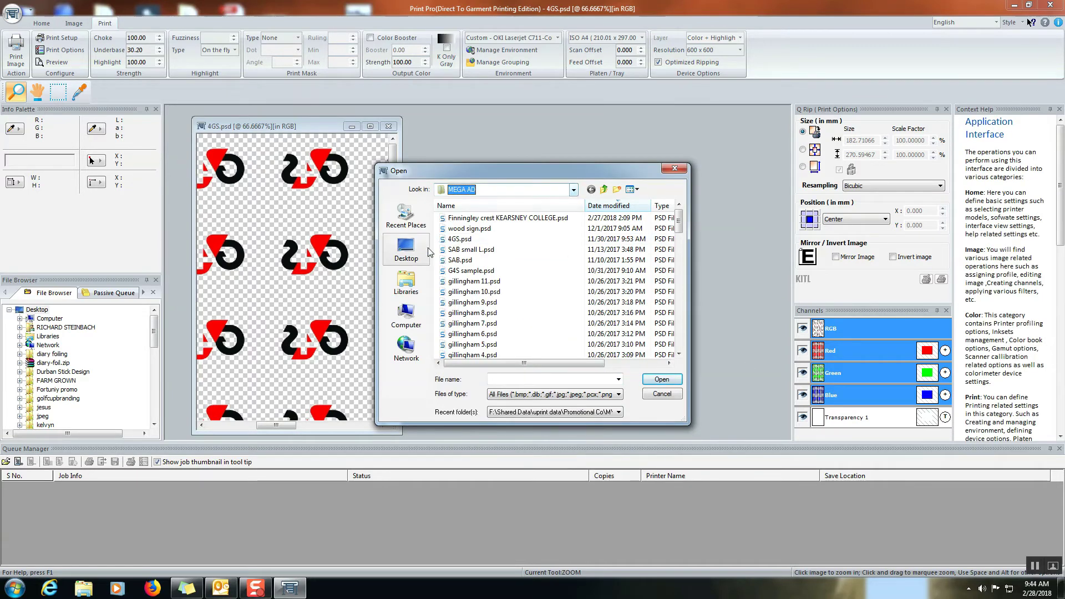
Open titans.psd from the Desktop's NASHVILLE folder
{"action": "scroll", "coordinate": [522, 274], "scroll_direction": "down", "scroll_amount": 5}
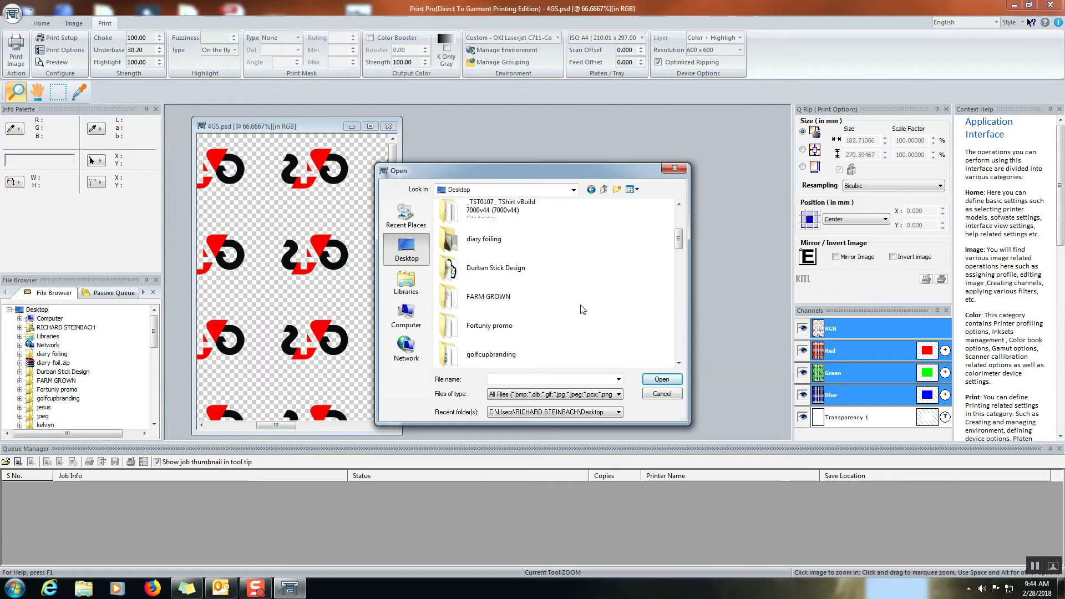
{"action": "scroll", "coordinate": [528, 301], "scroll_direction": "down", "scroll_amount": 4}
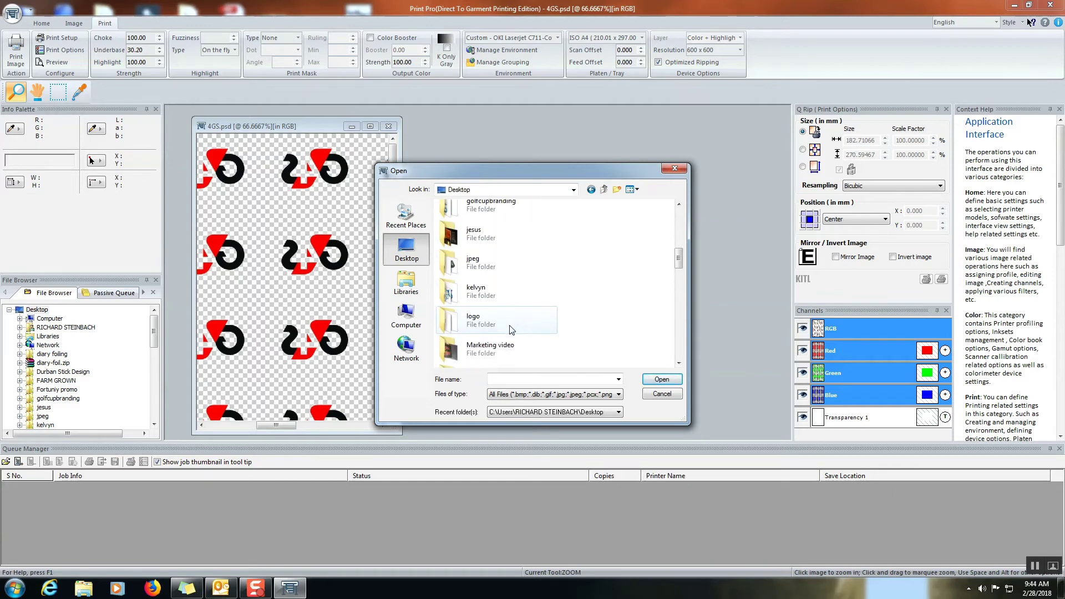
{"action": "double_click", "coordinate": [504, 332]}
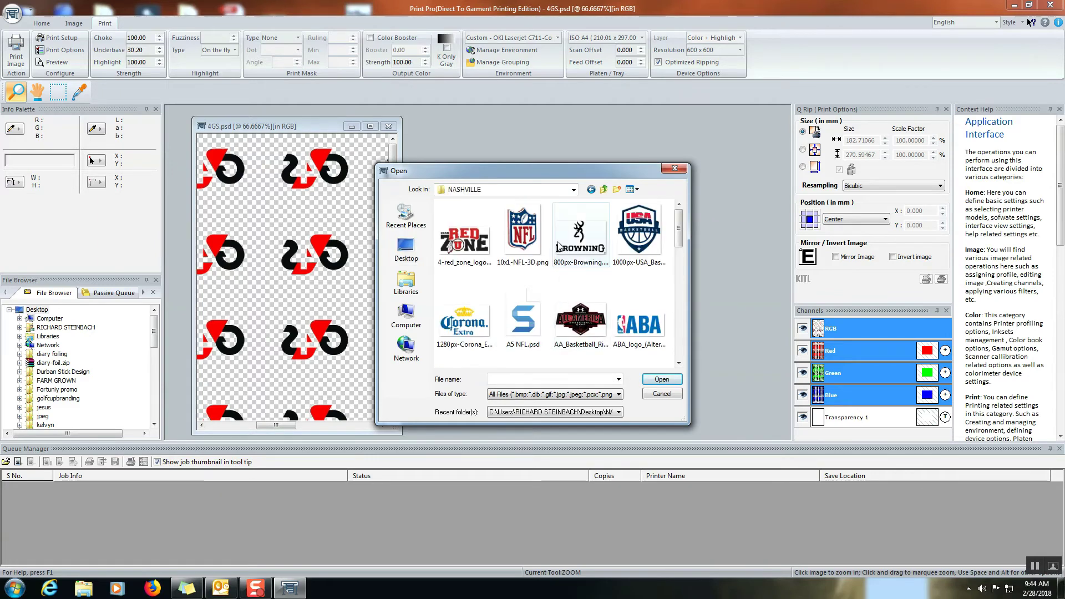
{"action": "scroll", "coordinate": [549, 284], "scroll_direction": "down", "scroll_amount": 4}
{"action": "scroll", "coordinate": [563, 288], "scroll_direction": "down", "scroll_amount": 5}
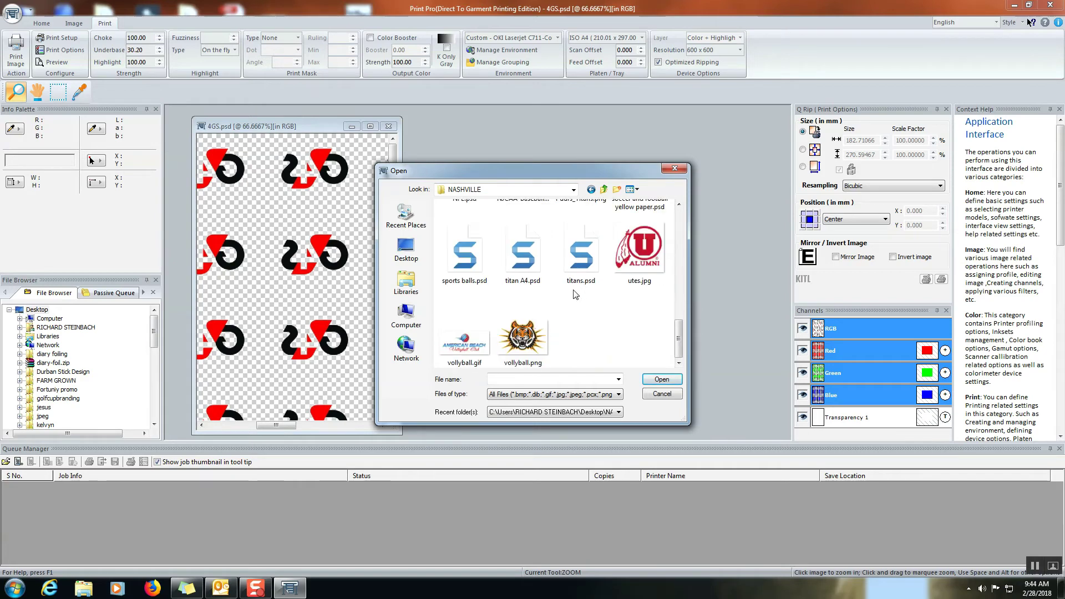
{"action": "left_click", "coordinate": [580, 256]}
{"action": "left_click", "coordinate": [662, 379]}
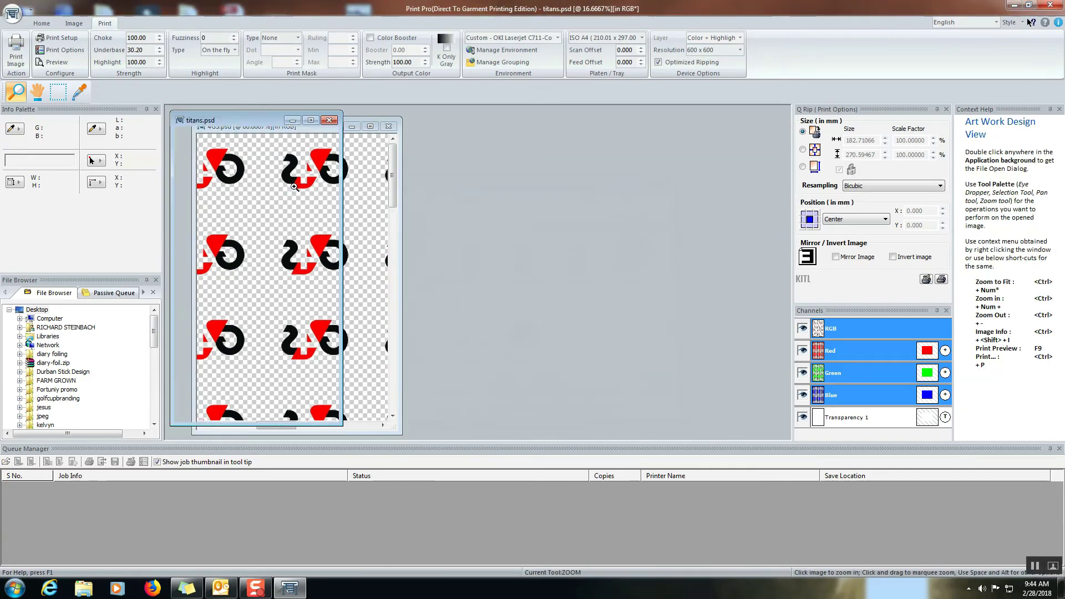
Place the titans.psd window beside 4GS.psd and view the print mask types
{"action": "left_click_drag", "start_coordinate": [642, 145], "coordinate": [511, 128]}
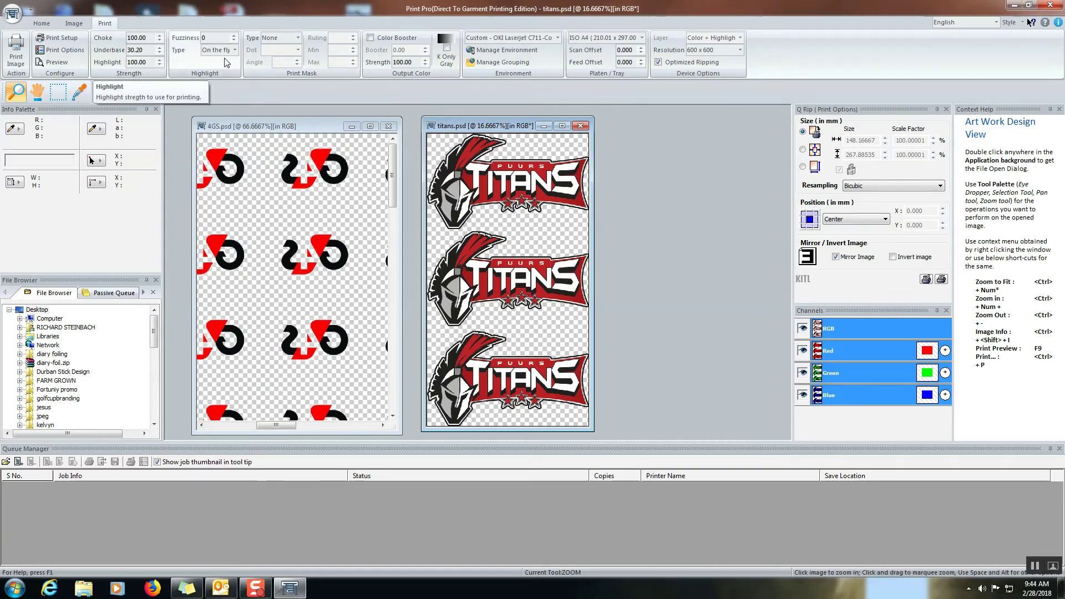
{"action": "left_click", "coordinate": [298, 38]}
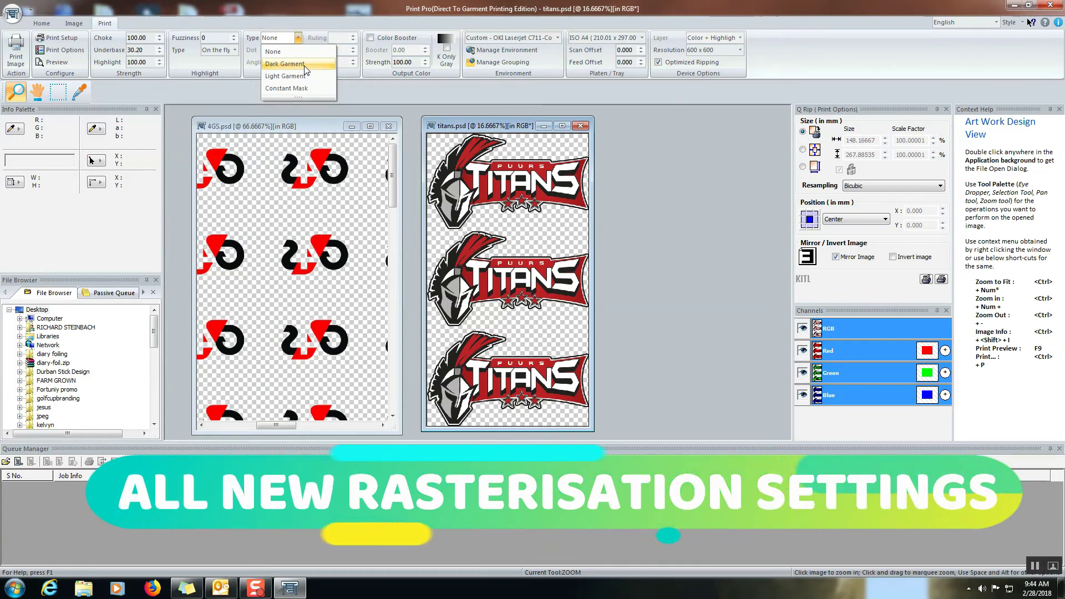
Switch titans.psd's print mask from Dark Garment to Constant Mask, ruling 30, min 5, angle 45
{"action": "left_click", "coordinate": [304, 65]}
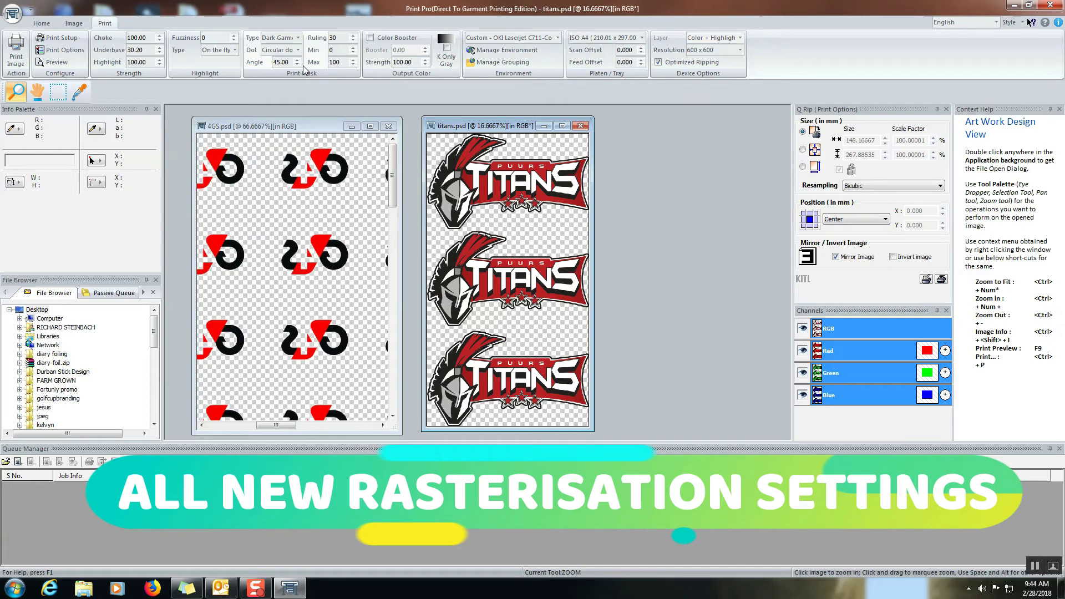
{"action": "left_click", "coordinate": [298, 38]}
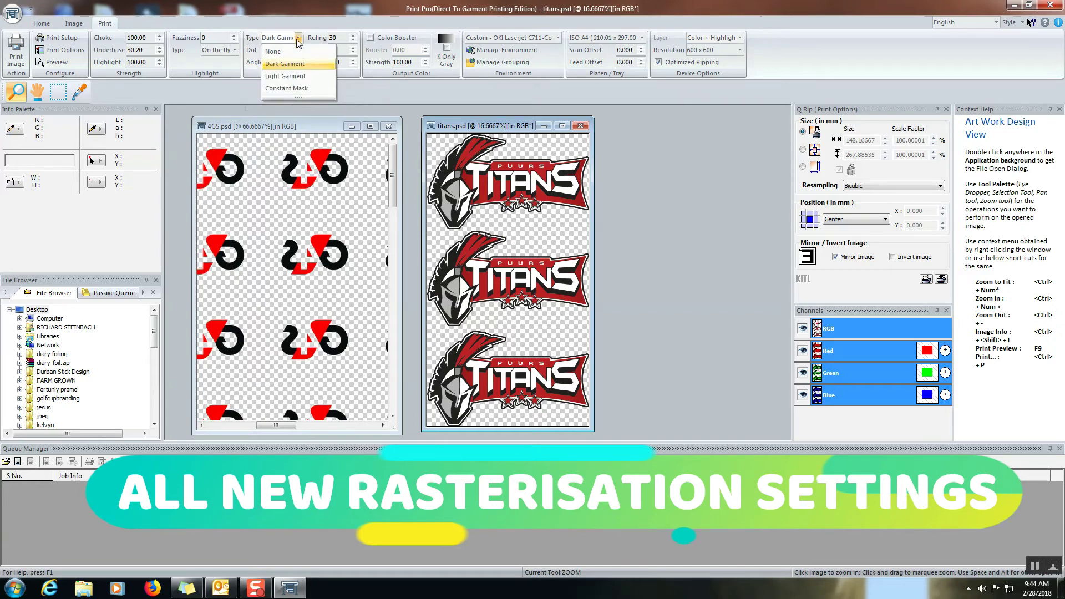
{"action": "left_click", "coordinate": [300, 89]}
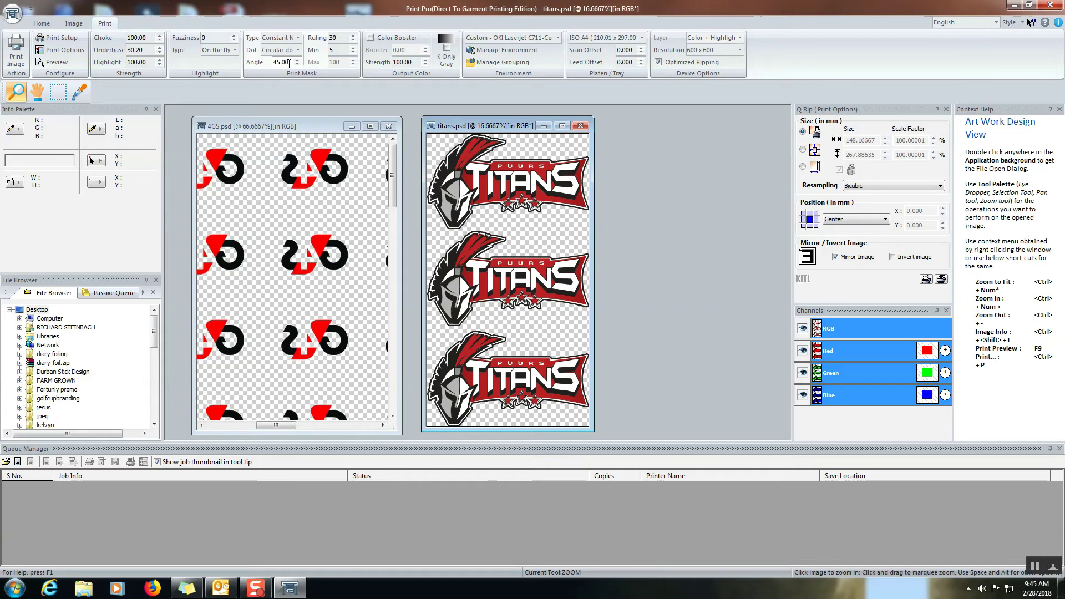
{"action": "left_click", "coordinate": [297, 38]}
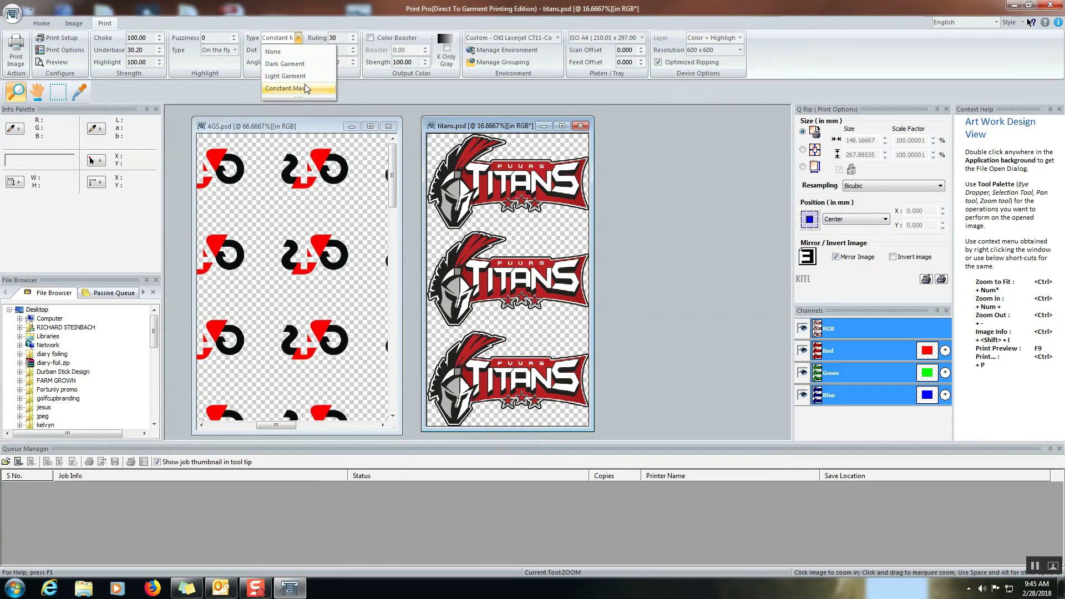
{"action": "left_click", "coordinate": [297, 89]}
{"action": "left_click", "coordinate": [297, 50]}
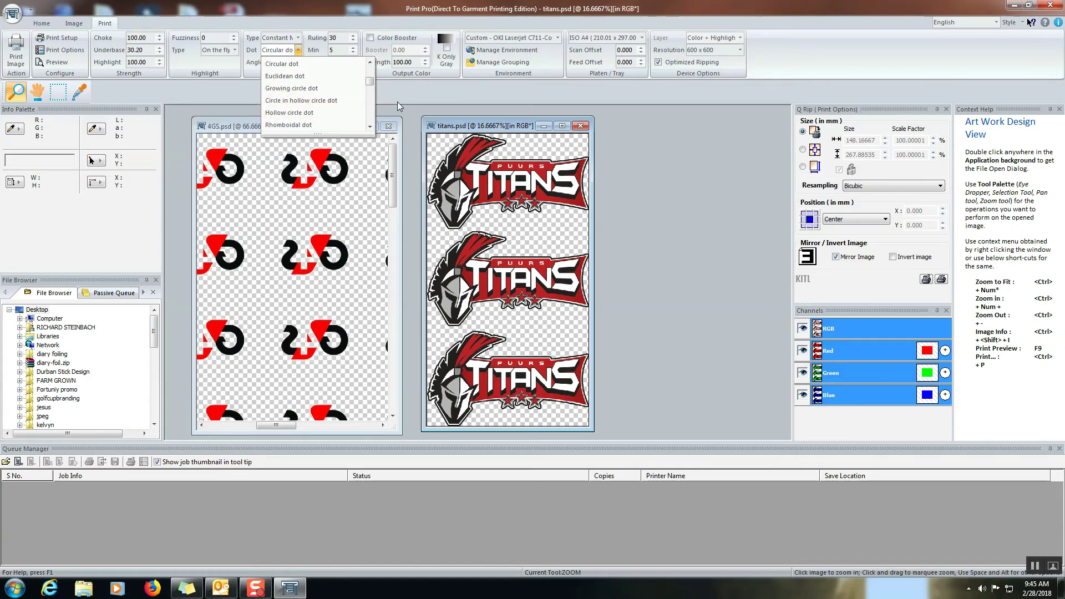
Close the dot shape list unchanged and make 4GS.psd the active image again
{"action": "mouse_move", "coordinate": [370, 82]}
{"action": "left_mouse_down"}
{"action": "mouse_move", "coordinate": [371, 117]}
{"action": "mouse_move", "coordinate": [370, 69]}
{"action": "left_mouse_up"}
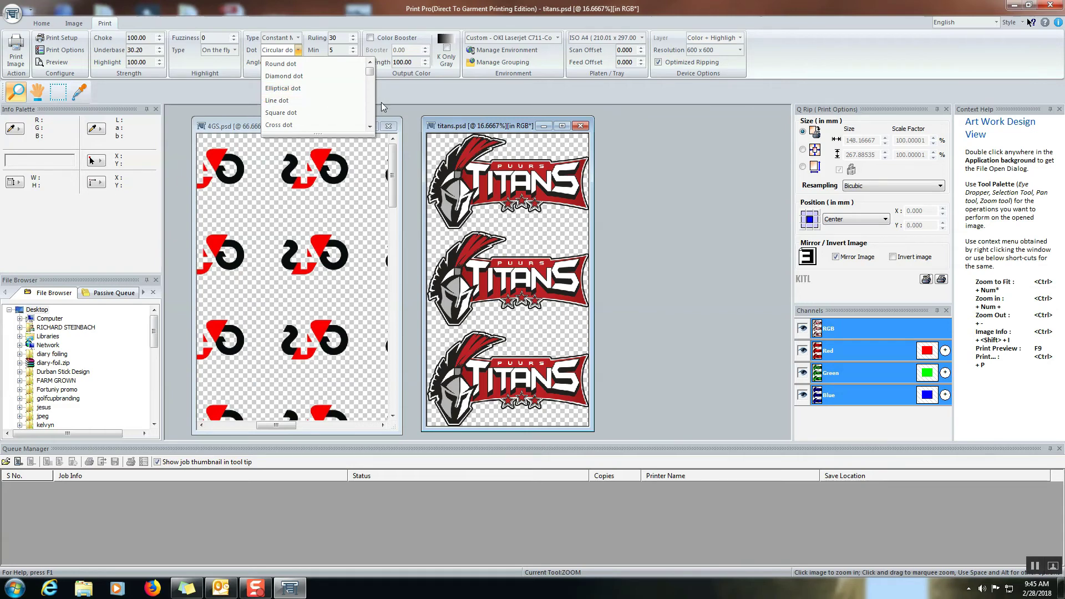
{"action": "left_click", "coordinate": [414, 104]}
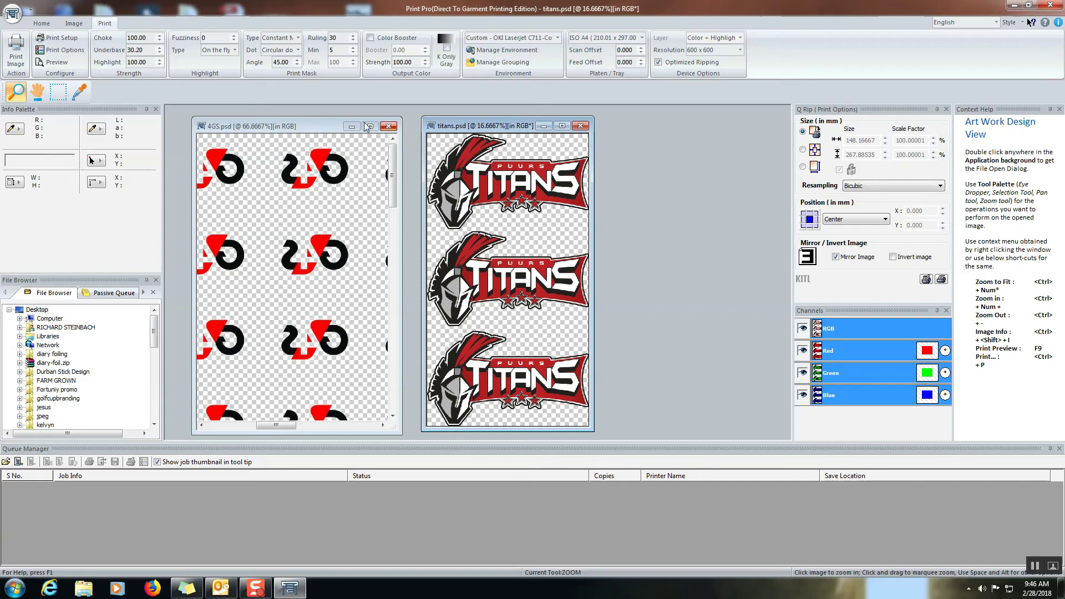
{"action": "left_click", "coordinate": [339, 127]}
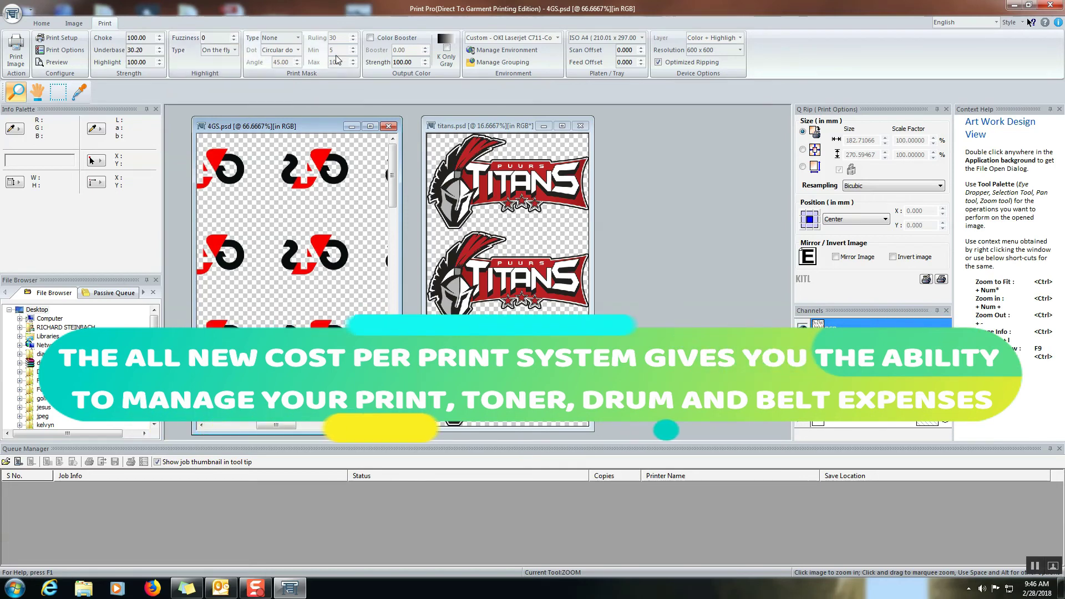
Keep 4GS.psd's print mask at None and print one copy to the ShopFloor printer
{"action": "left_click", "coordinate": [298, 38]}
{"action": "left_click", "coordinate": [278, 52]}
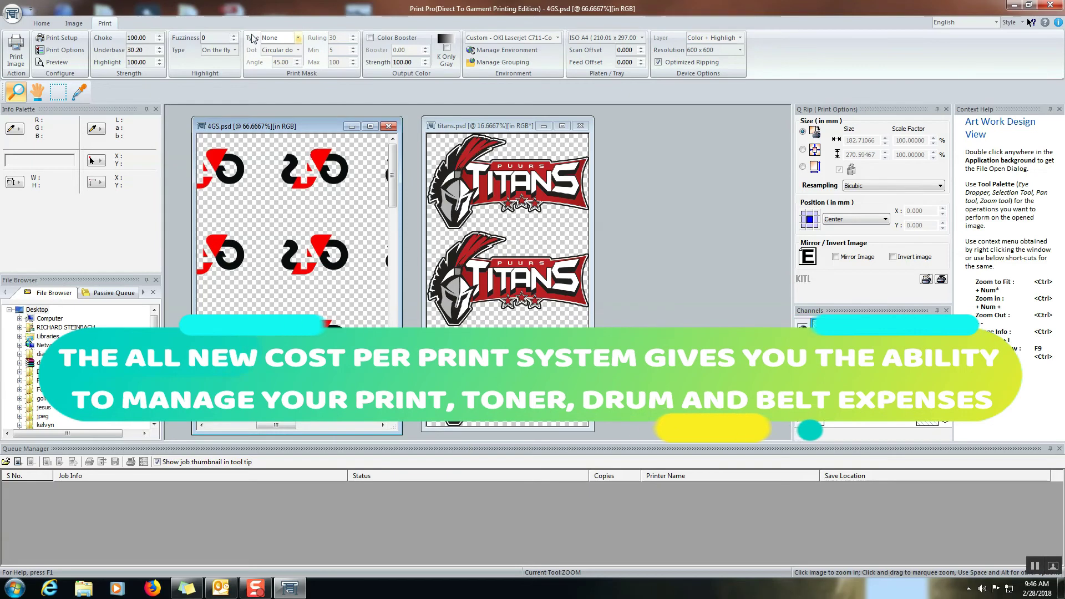
{"action": "key", "text": "ctrl+p"}
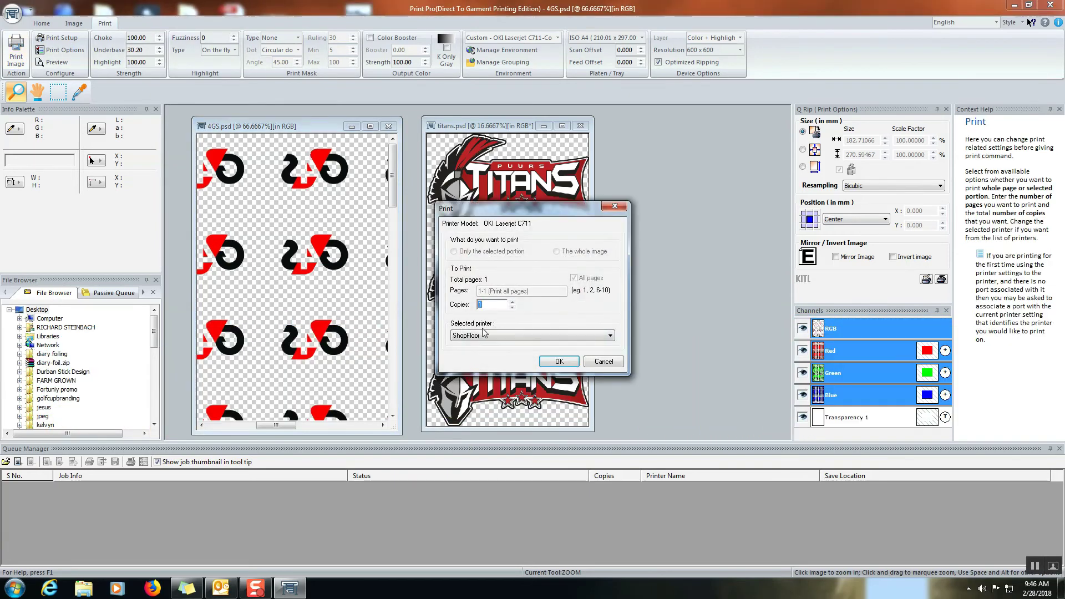
{"action": "left_click", "coordinate": [560, 359]}
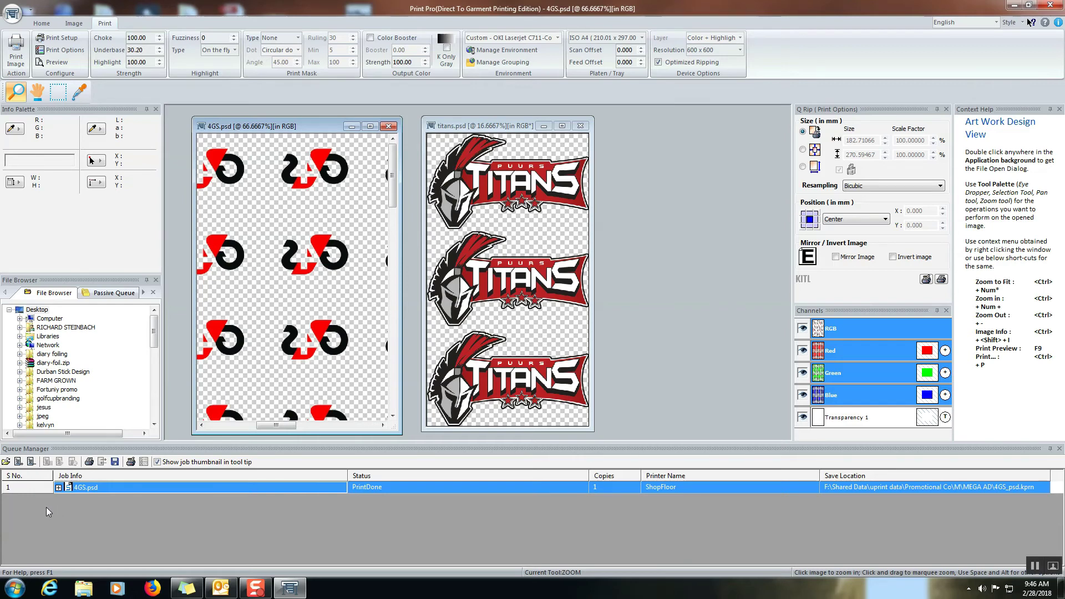
Expand the 4GS.psd queue job's details and zoom out to see the whole sheet
{"action": "left_click", "coordinate": [58, 487]}
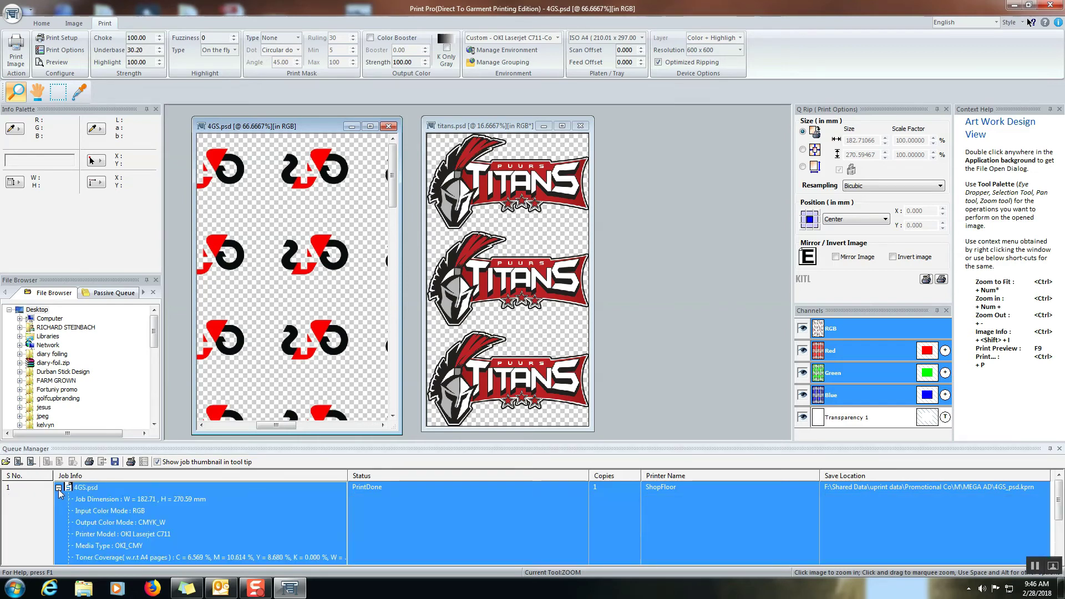
{"action": "scroll", "coordinate": [19, 526], "scroll_direction": "down", "scroll_amount": 1}
{"action": "scroll", "coordinate": [19, 526], "scroll_direction": "up", "scroll_amount": 1}
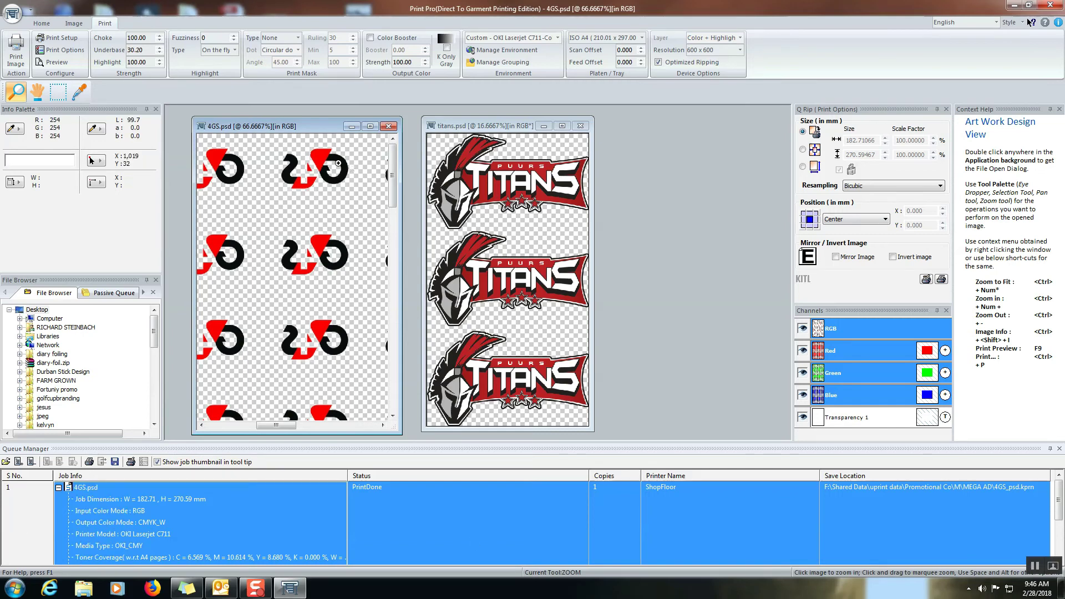
{"action": "right_click", "coordinate": [331, 189]}
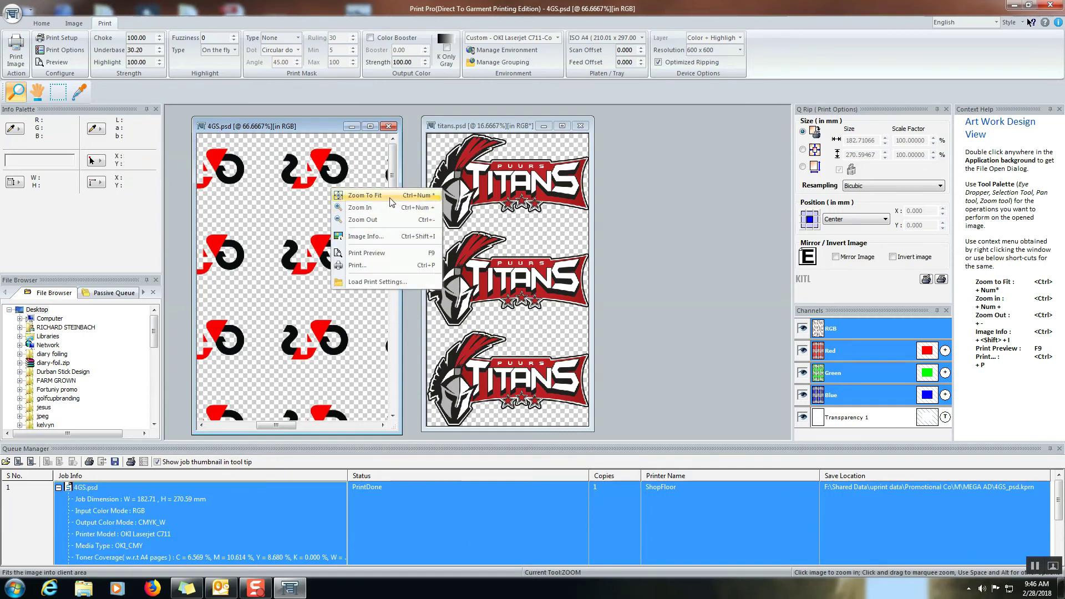
{"action": "left_click", "coordinate": [385, 220]}
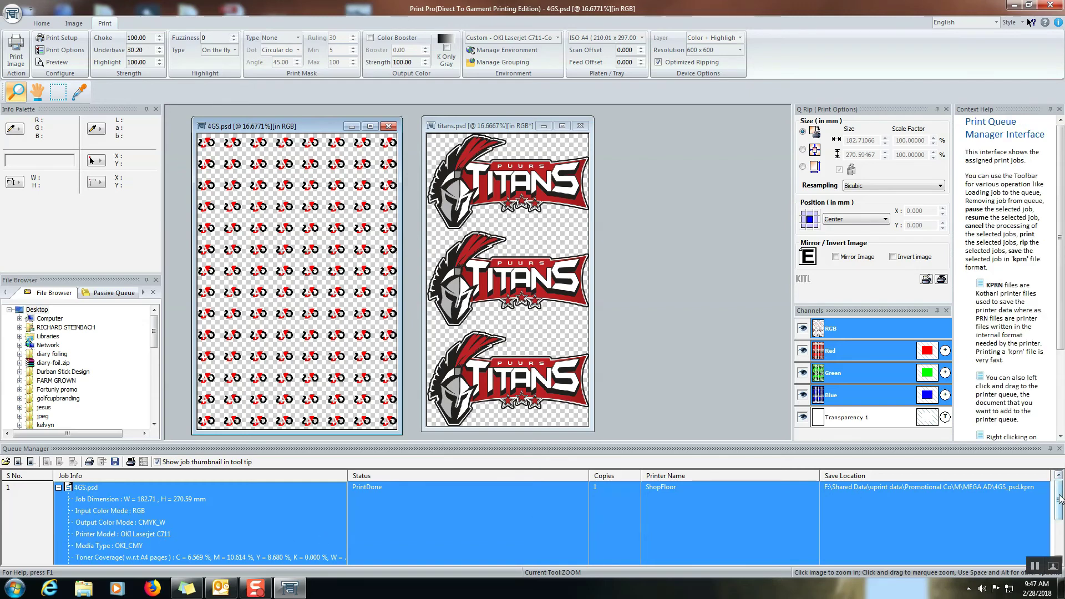
Scroll the Queue Manager down to show the job's R26.92 total cost lines
{"action": "left_click_drag", "start_coordinate": [1059, 500], "coordinate": [1060, 532]}
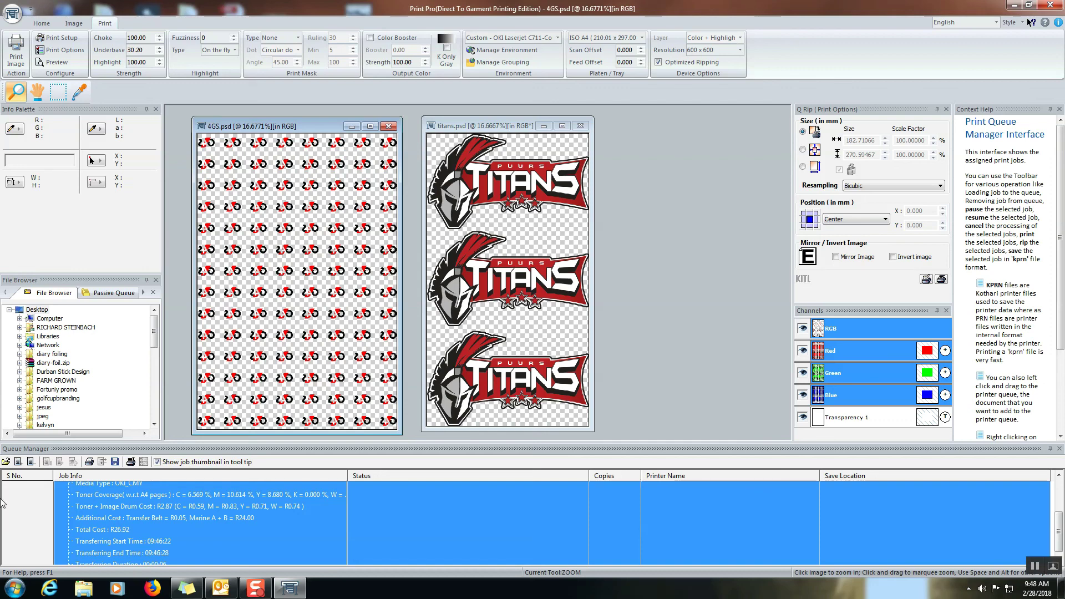
{"action": "mouse_move", "coordinate": [237, 543]}
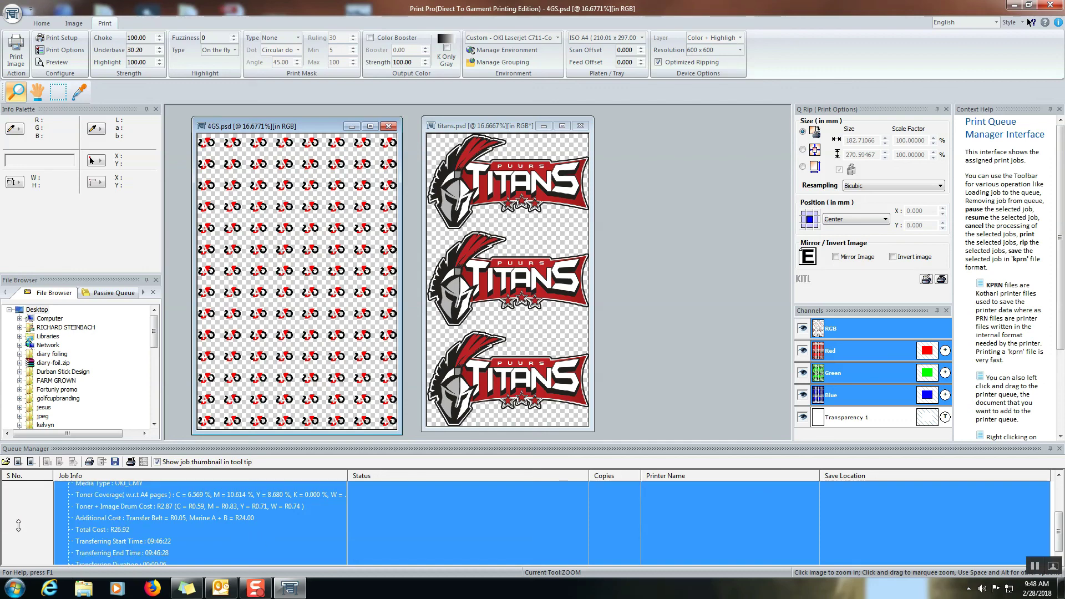